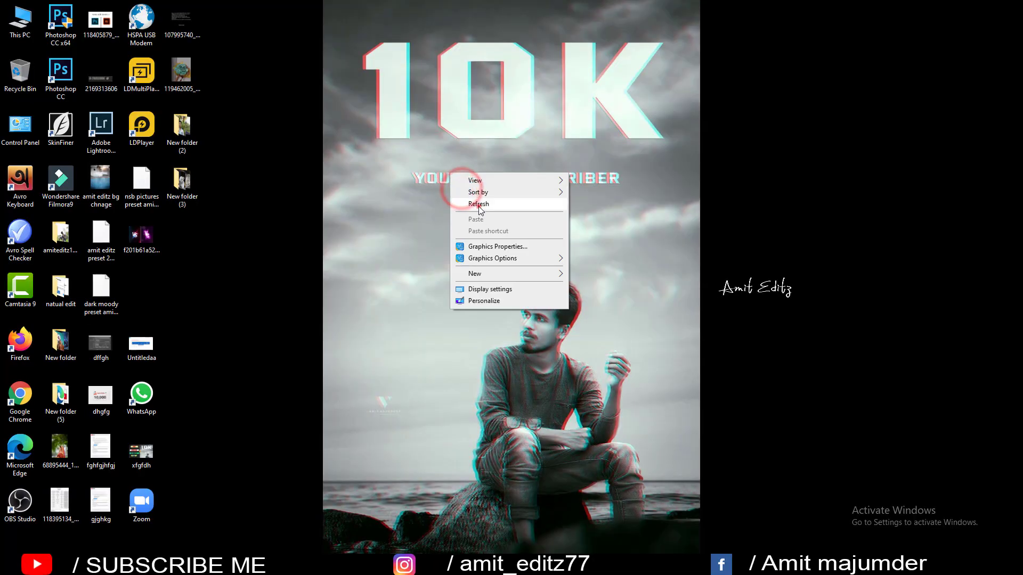
# - Open 'jkljkl aa.jpg', dock it as a tab, and duplicate its Background layer
pyautogui.click(479, 206)
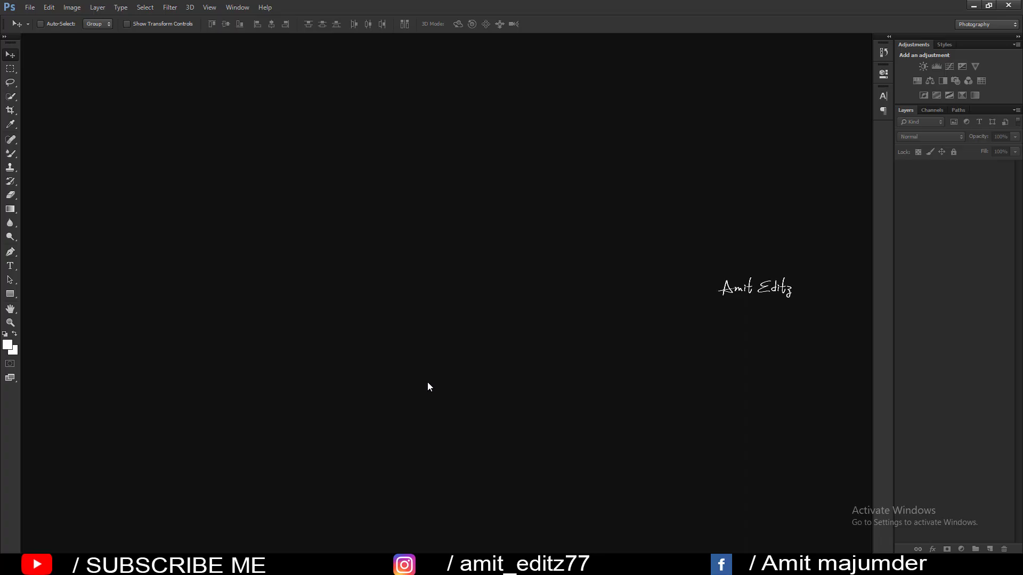
pyautogui.click(29, 11)
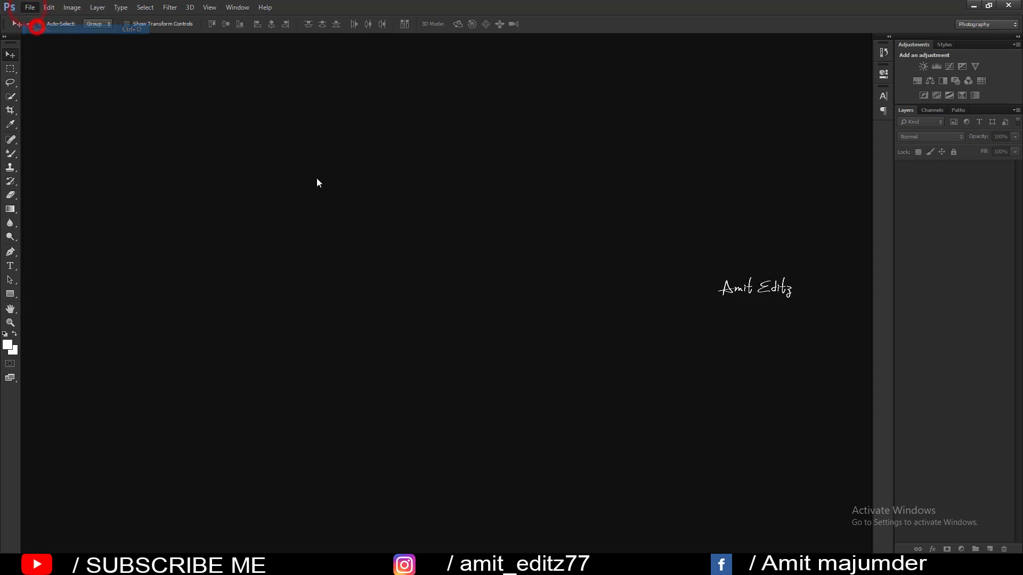
pyautogui.click(447, 264)
pyautogui.click(538, 192)
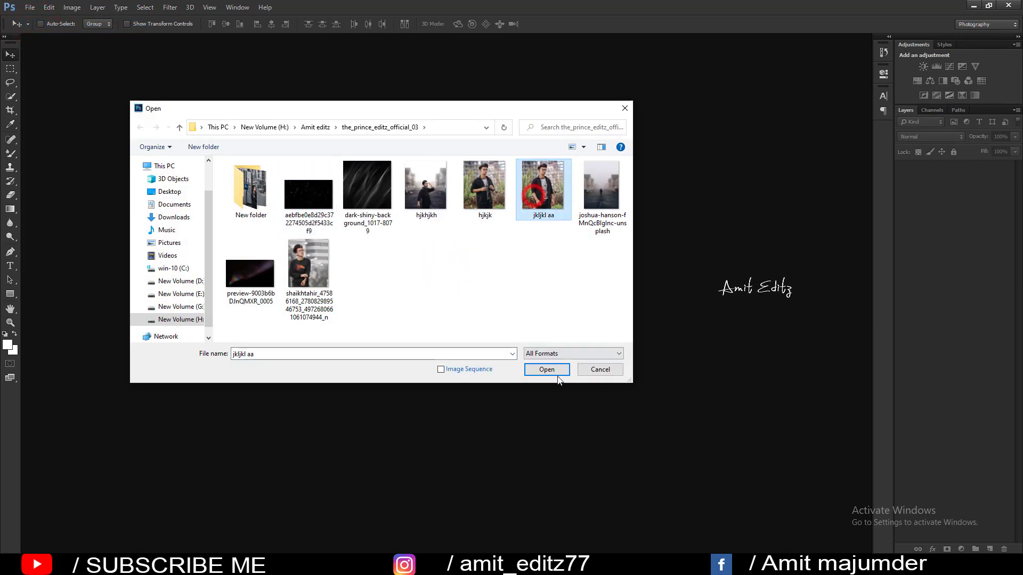
pyautogui.click(547, 369)
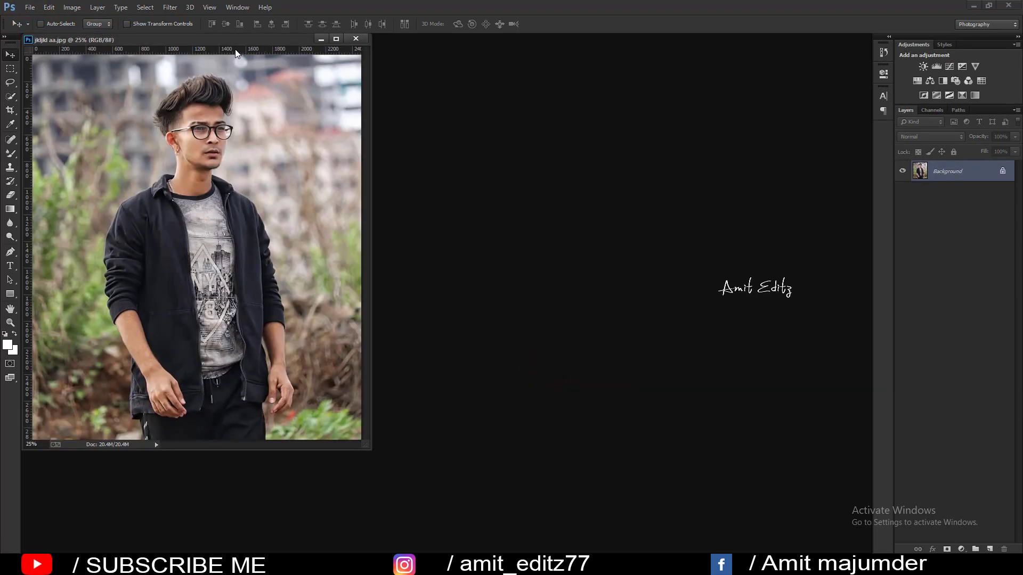
pyautogui.moveTo(260, 47); pyautogui.dragTo(295, 40)
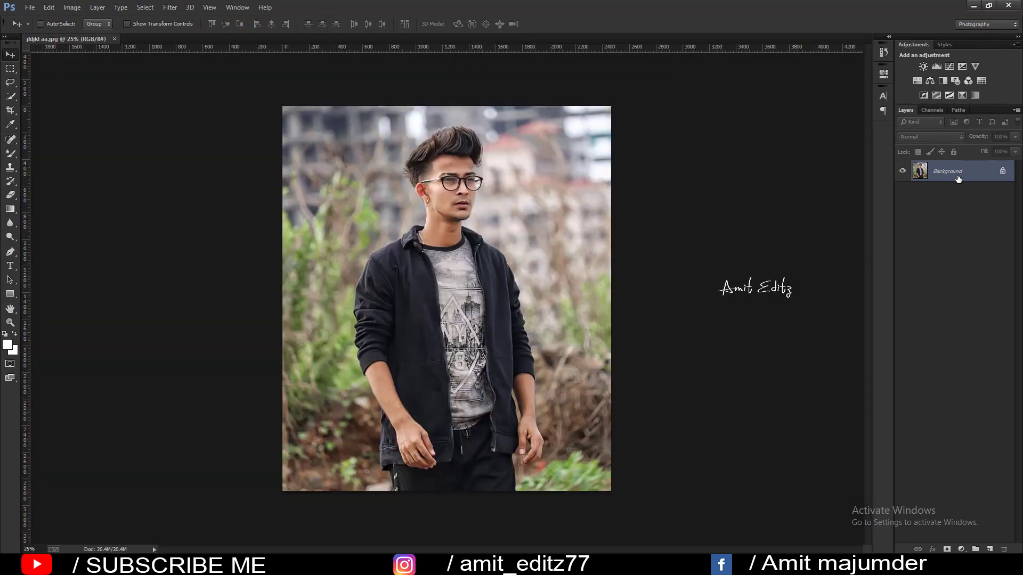
pyautogui.moveTo(958, 179); pyautogui.dragTo(990, 549)
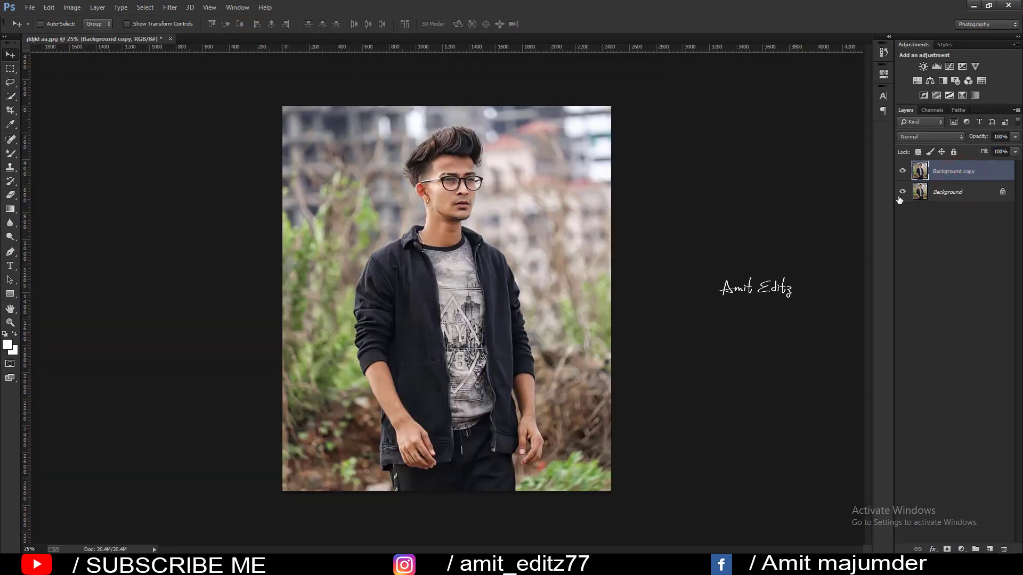
# - Start a Pen path at the trouser edge and trace up the jacket side and forearm
pyautogui.click(10, 253)
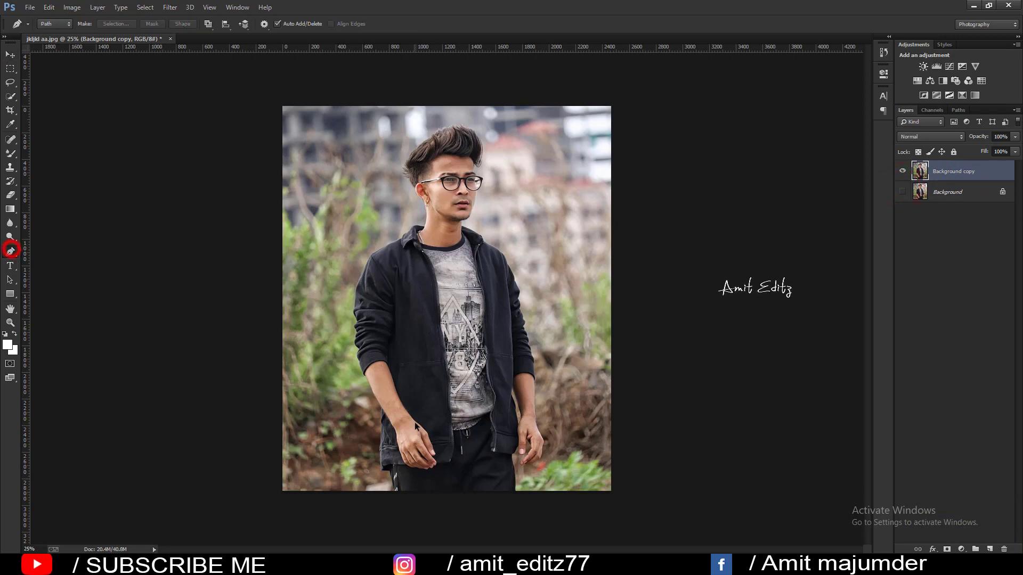
pyautogui.scroll(2, 381, 428)
pyautogui.scroll(-1, 382, 428)
pyautogui.scroll(3, 382, 428)
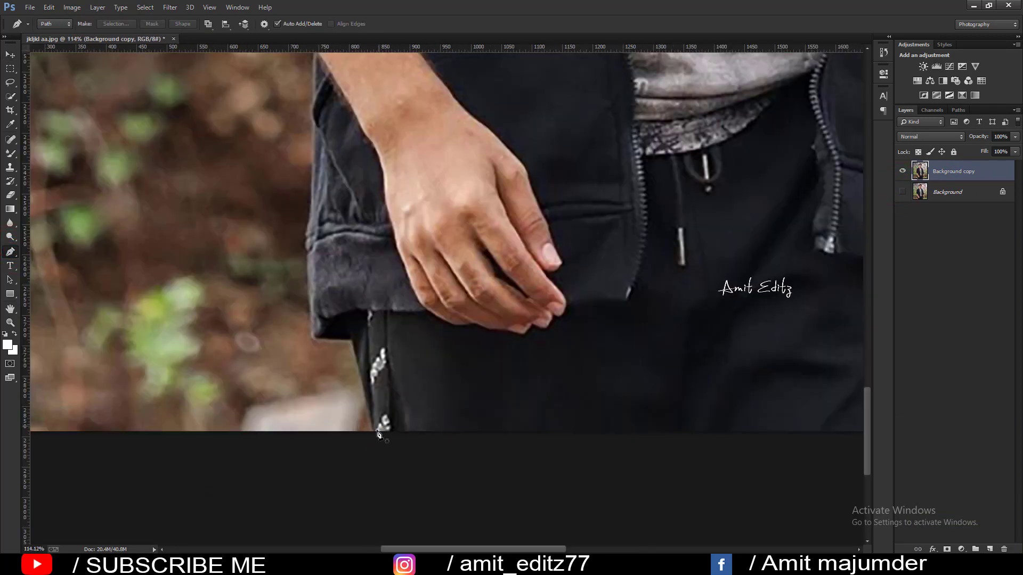
pyautogui.click(374, 431)
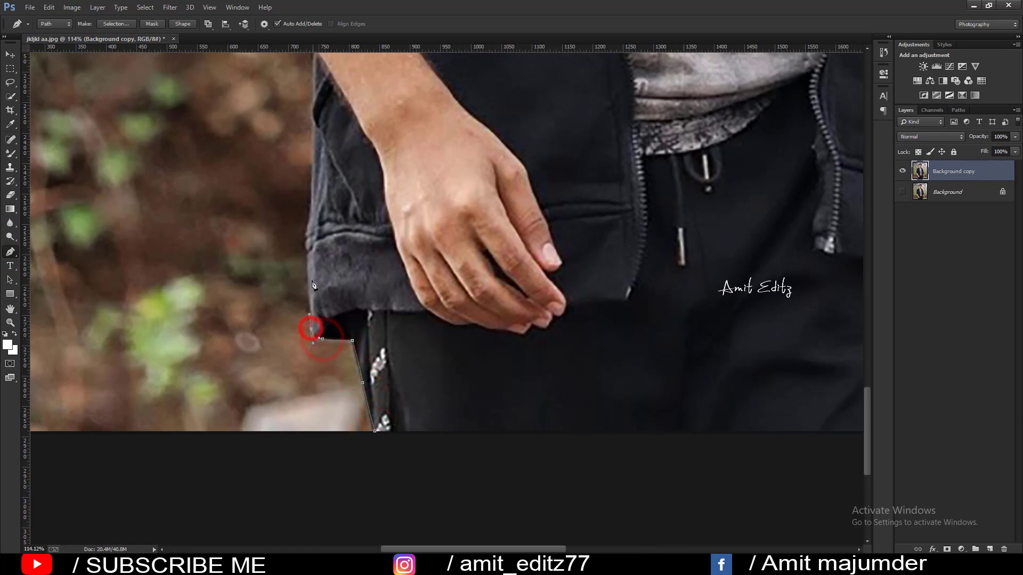
pyautogui.click(314, 210)
pyautogui.scroll(5, 313, 209)
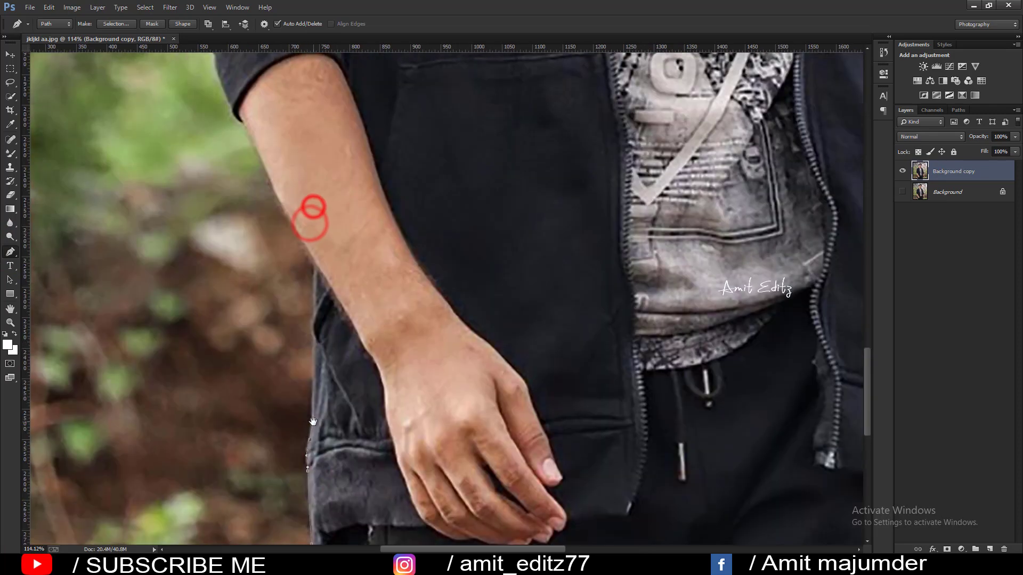
pyautogui.click(314, 379)
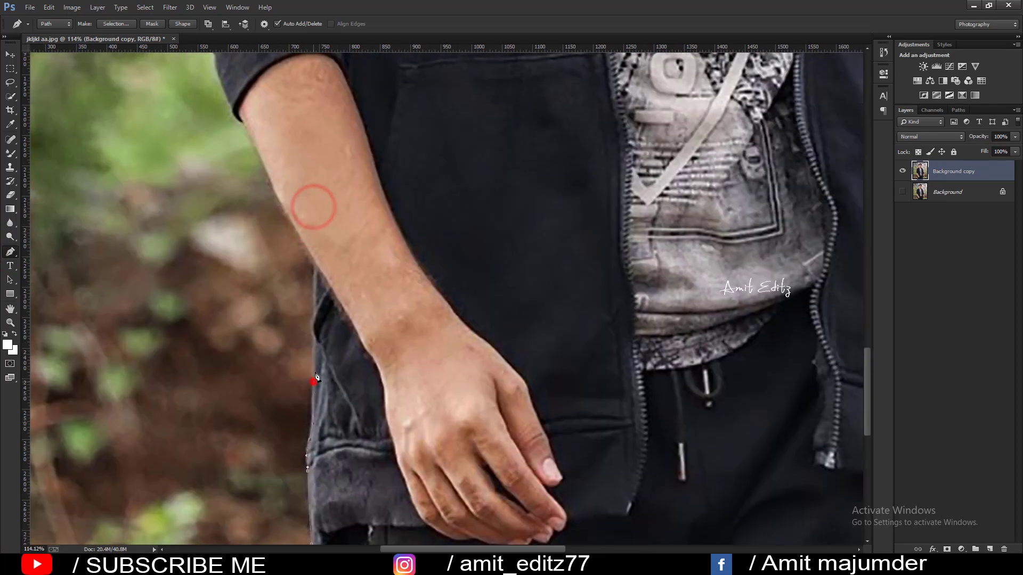
pyautogui.click(319, 213)
pyautogui.scroll(4, 319, 213)
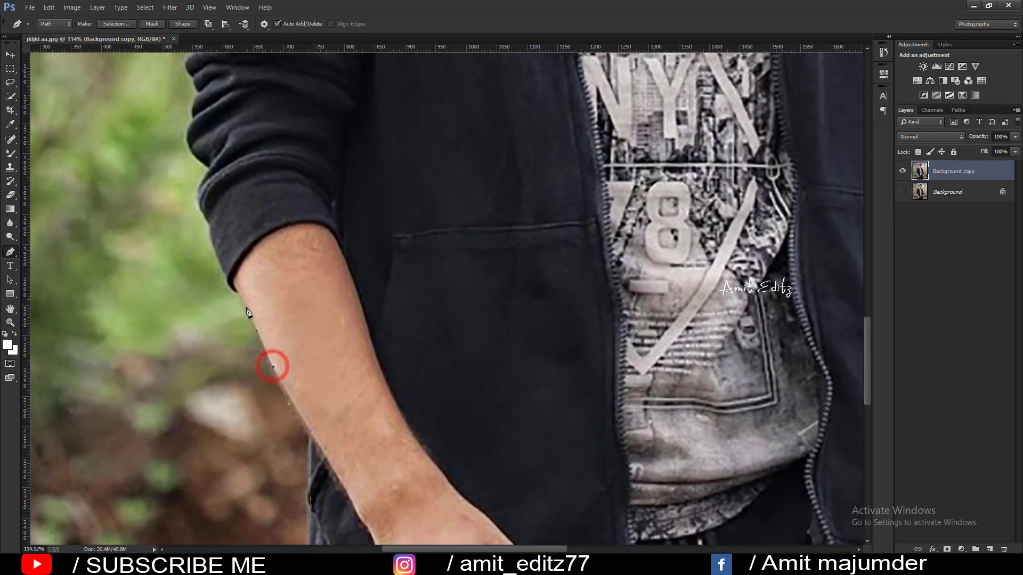
# - Continue the path past the sleeve cuff and up the outer sleeve edge
pyautogui.click(227, 277)
pyautogui.scroll(3, 227, 277)
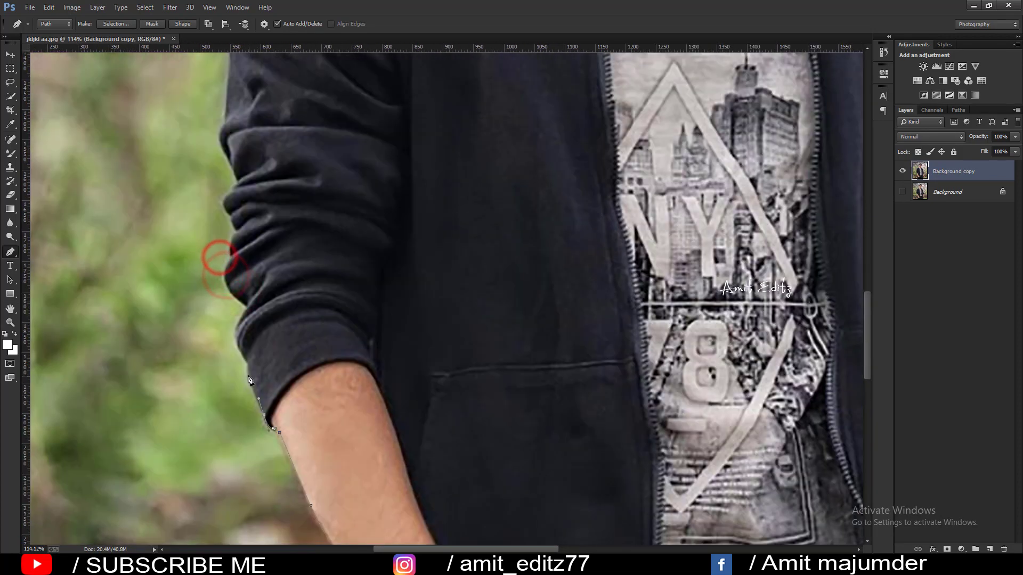
pyautogui.click(247, 307)
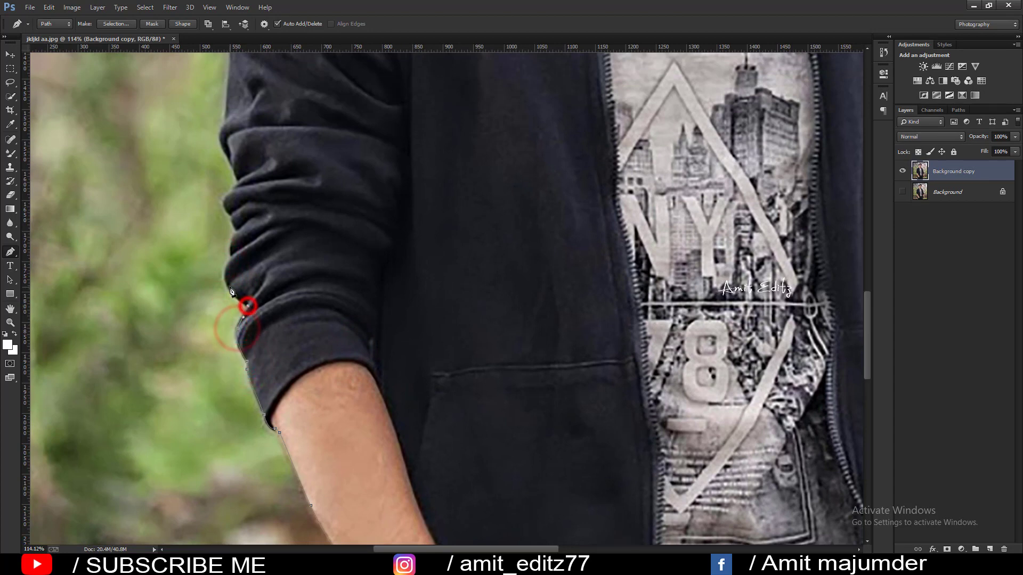
pyautogui.click(230, 266)
pyautogui.scroll(4, 230, 265)
pyautogui.click(263, 427)
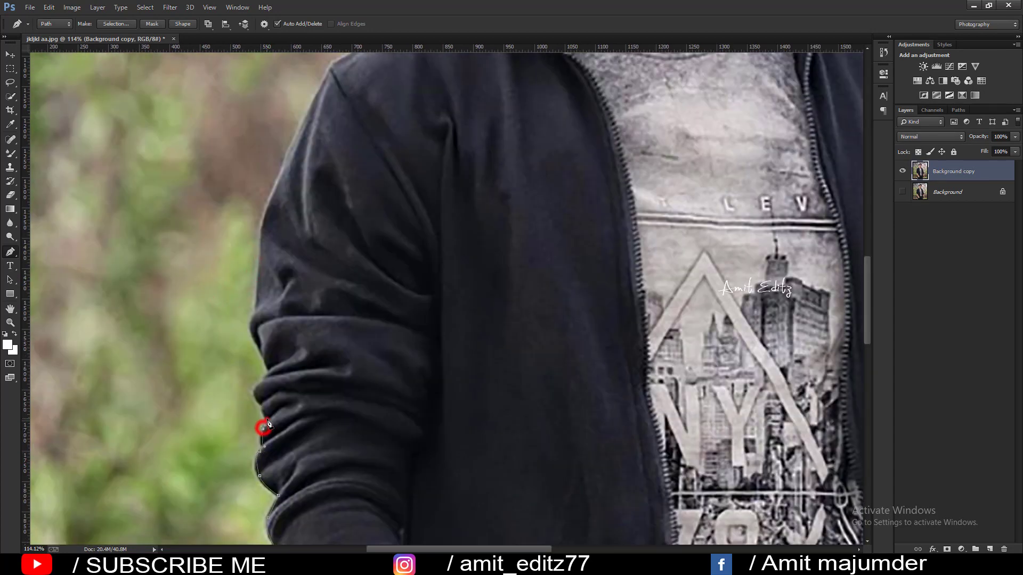
pyautogui.click(262, 405)
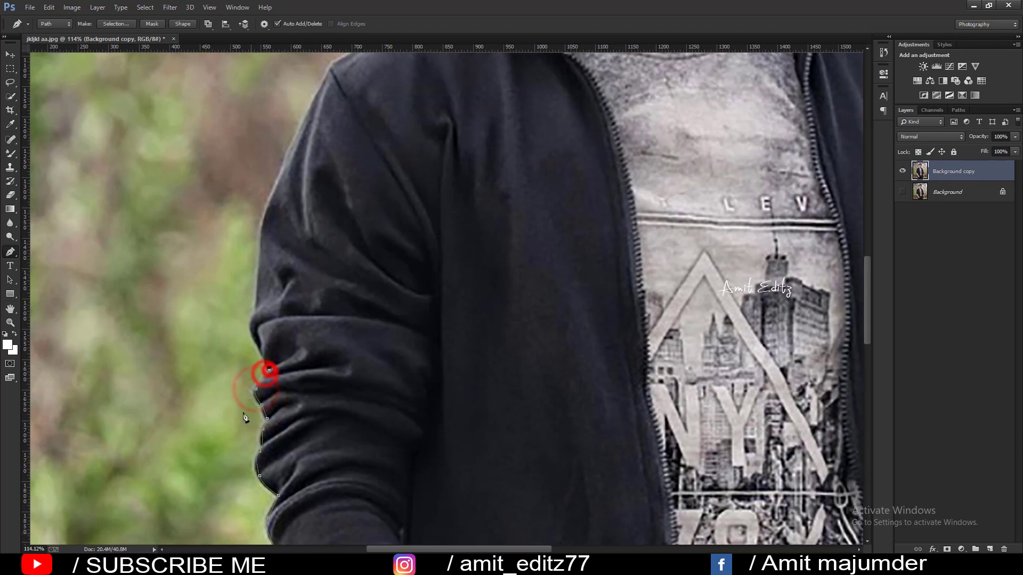
pyautogui.click(253, 319)
pyautogui.scroll(3, 256, 325)
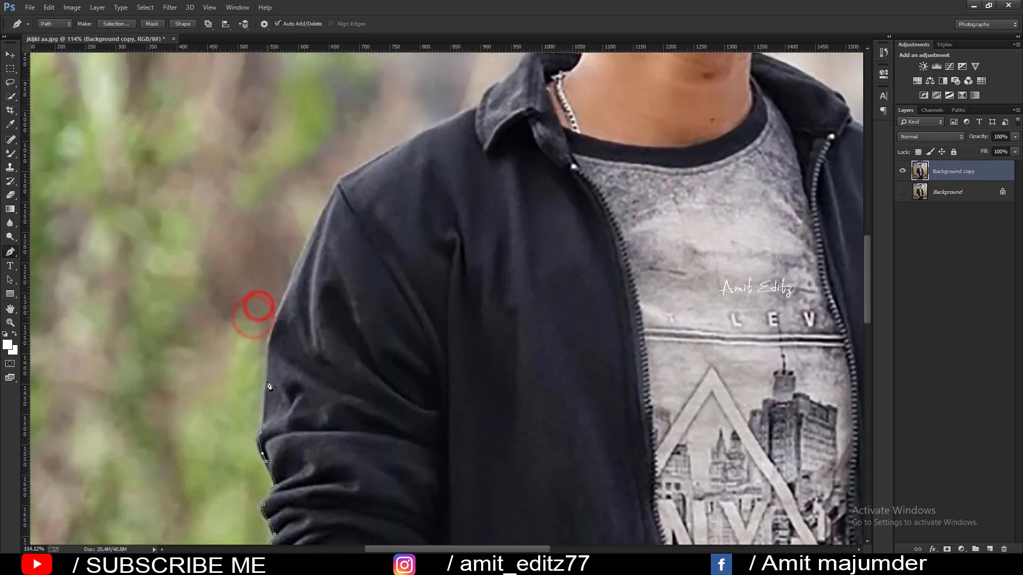
# - Trace the path along the shoulder, collar and neck up to the earring
pyautogui.moveTo(280, 307); pyautogui.dragTo(267, 417)
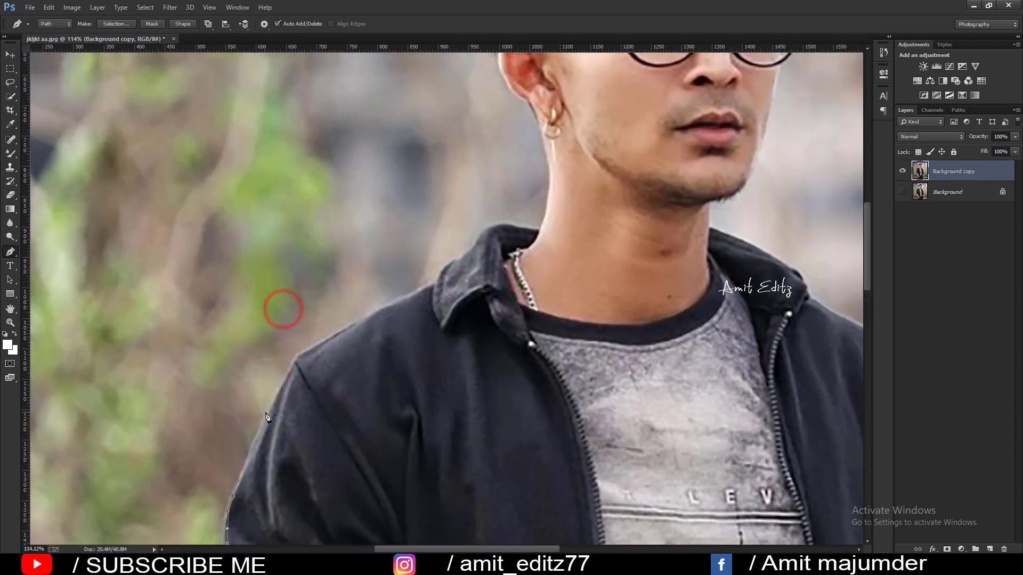
pyautogui.click(302, 355)
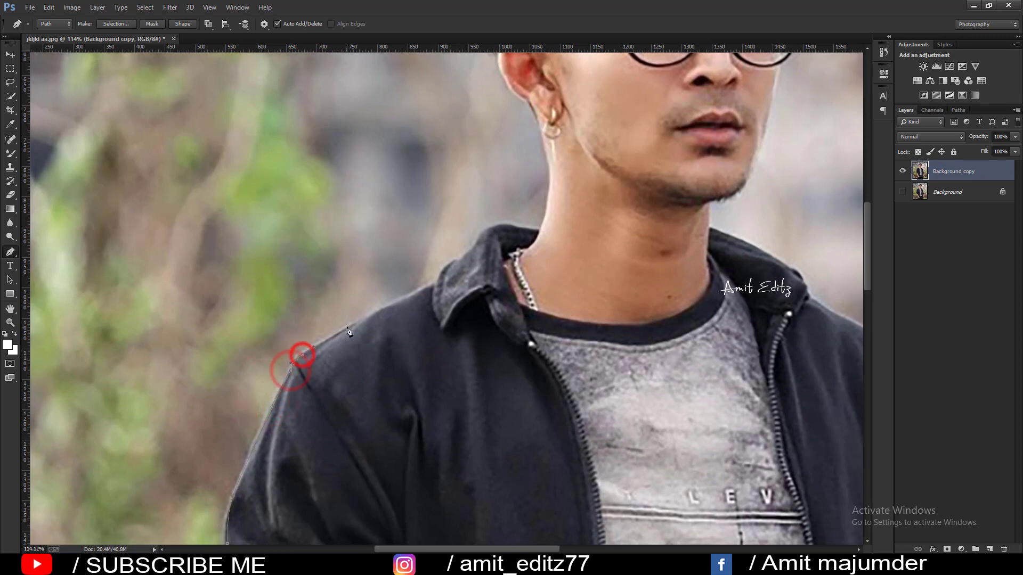
pyautogui.click(396, 301)
pyautogui.click(431, 286)
pyautogui.click(463, 254)
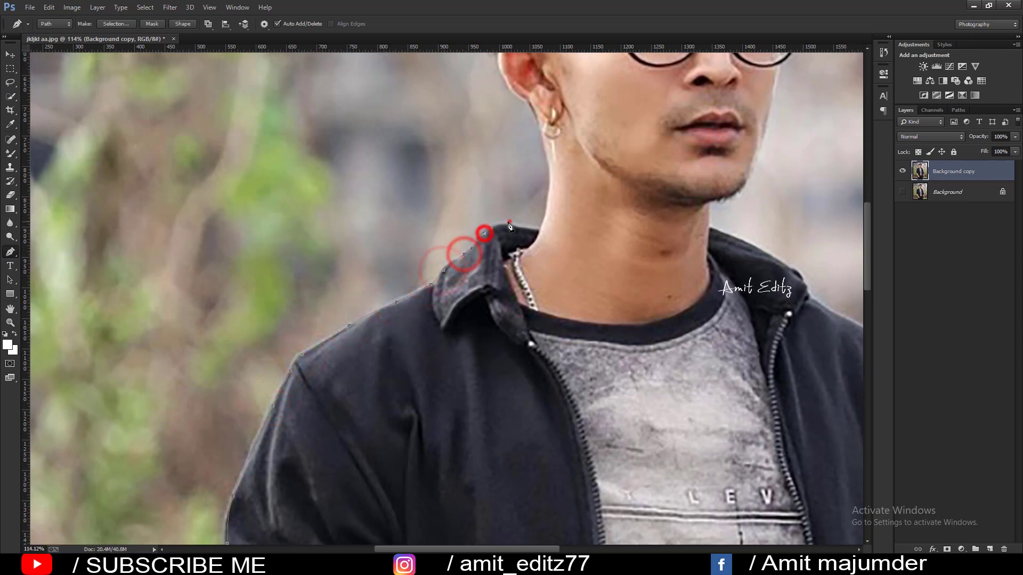
pyautogui.click(478, 239)
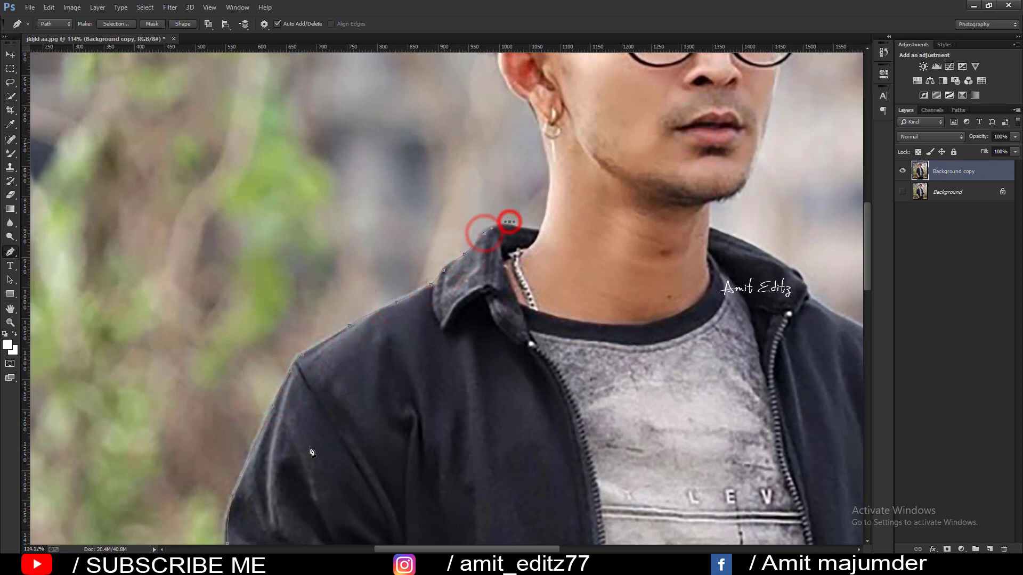
pyautogui.click(535, 230)
pyautogui.moveTo(548, 202)
pyautogui.mouseDown()
pyautogui.moveTo(550, 177)
pyautogui.moveTo(448, 354)
pyautogui.mouseUp()
pyautogui.click(549, 152)
# - Trace the path up behind the ear and into the hair
pyautogui.click(411, 308)
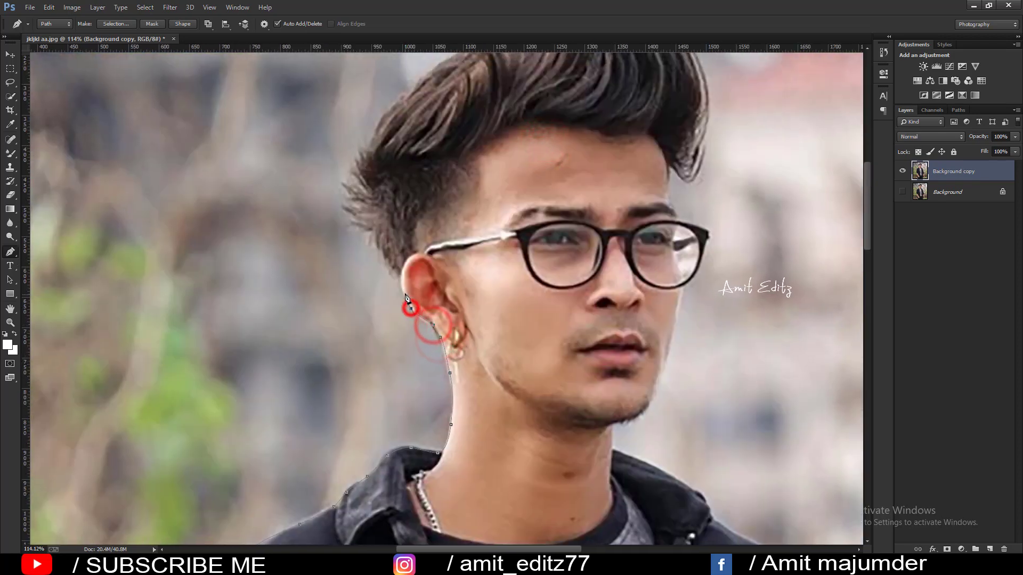
pyautogui.click(402, 286)
pyautogui.click(395, 269)
pyautogui.click(369, 230)
pyautogui.click(350, 199)
pyautogui.click(376, 130)
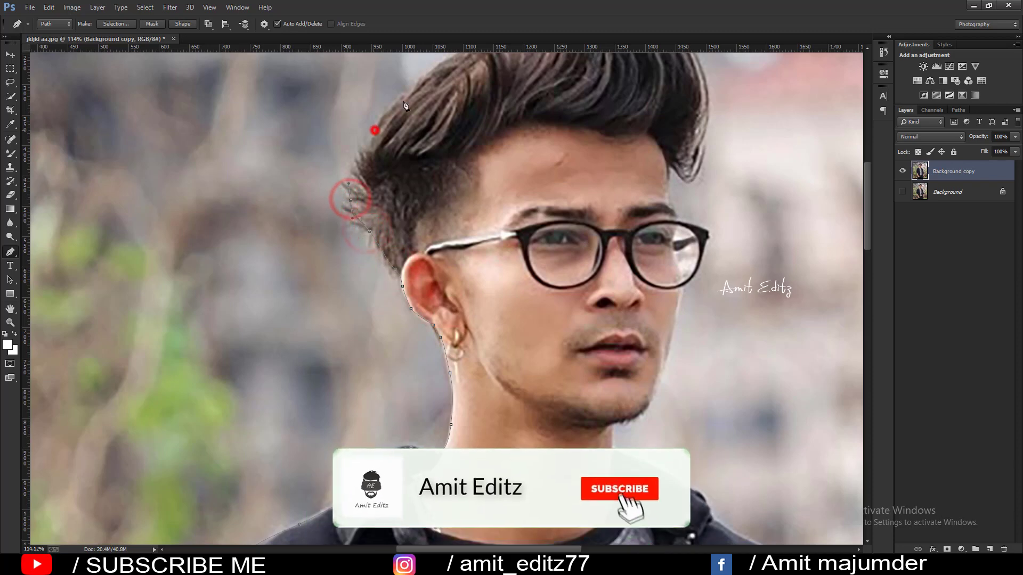
pyautogui.moveTo(377, 130); pyautogui.dragTo(206, 370)
# - Continue the path over the top of the hair and down its right side to the temple
pyautogui.click(261, 306)
pyautogui.click(294, 288)
pyautogui.click(316, 269)
pyautogui.click(338, 249)
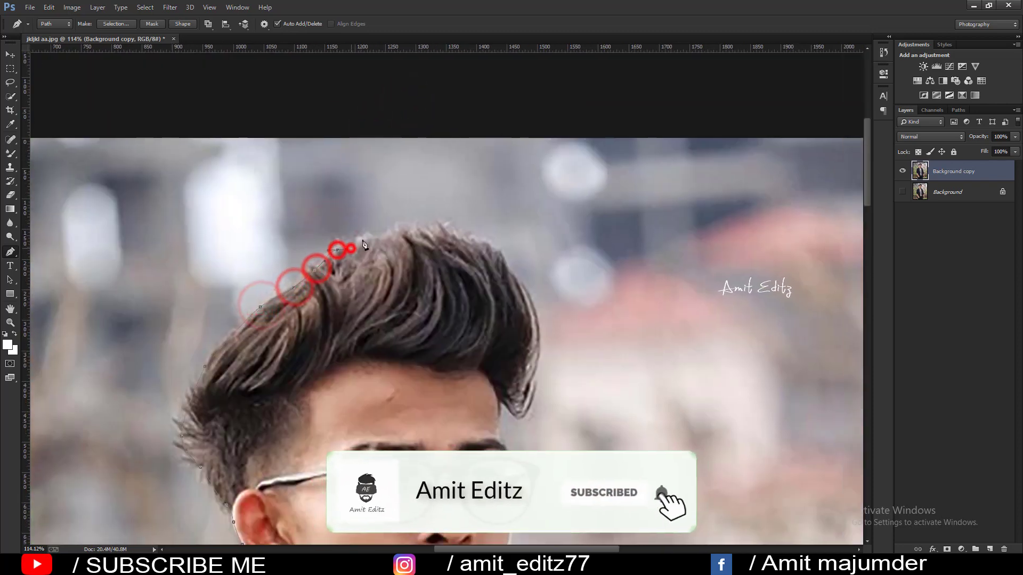
pyautogui.click(371, 234)
pyautogui.click(407, 229)
pyautogui.click(470, 235)
pyautogui.click(510, 265)
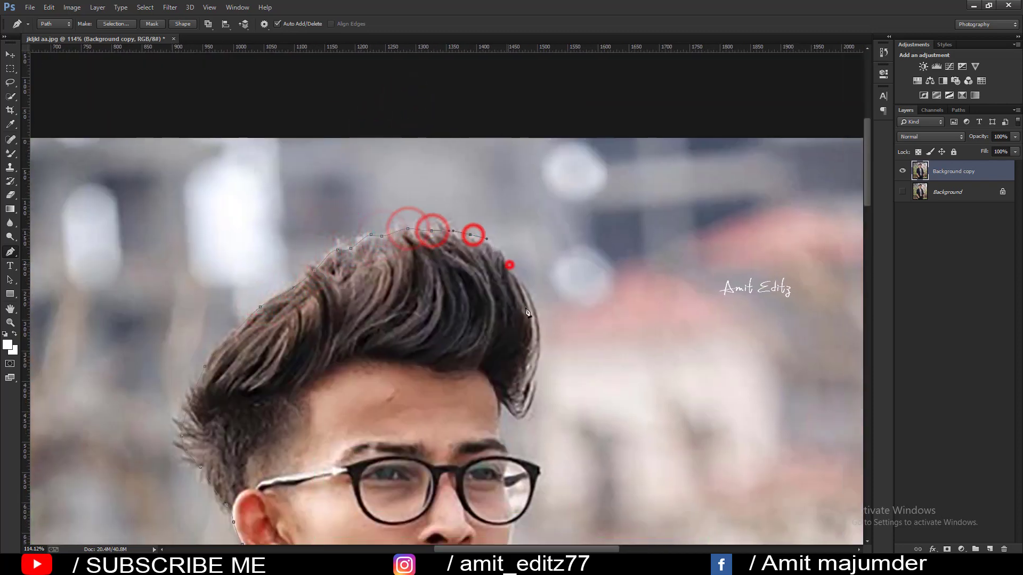
pyautogui.click(536, 350)
pyautogui.click(528, 407)
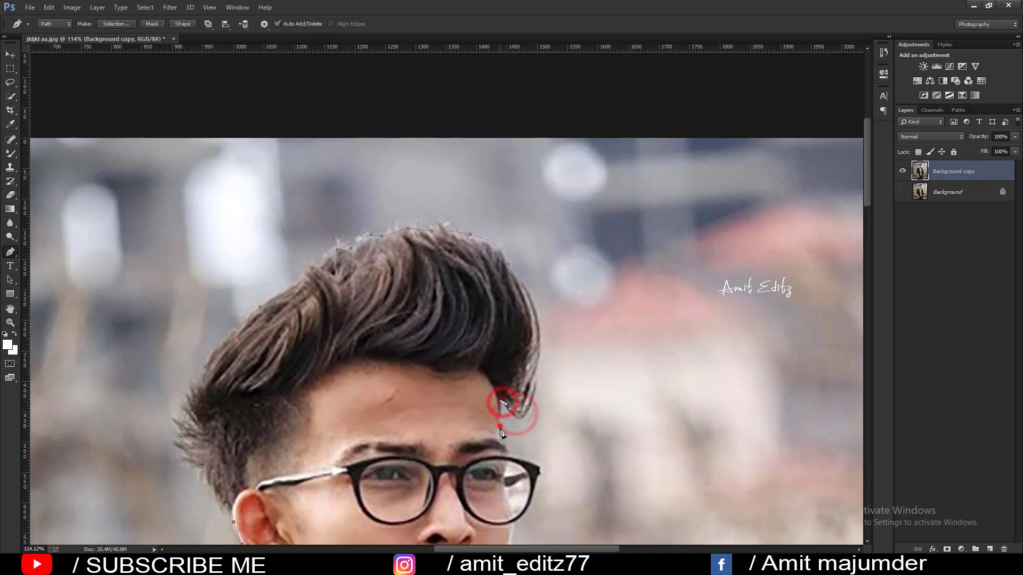
pyautogui.click(501, 426)
pyautogui.click(506, 446)
# - Trace the path around the glasses' right edge and down the cheek
pyautogui.scroll(2, 509, 465)
pyautogui.moveTo(509, 465); pyautogui.dragTo(486, 359)
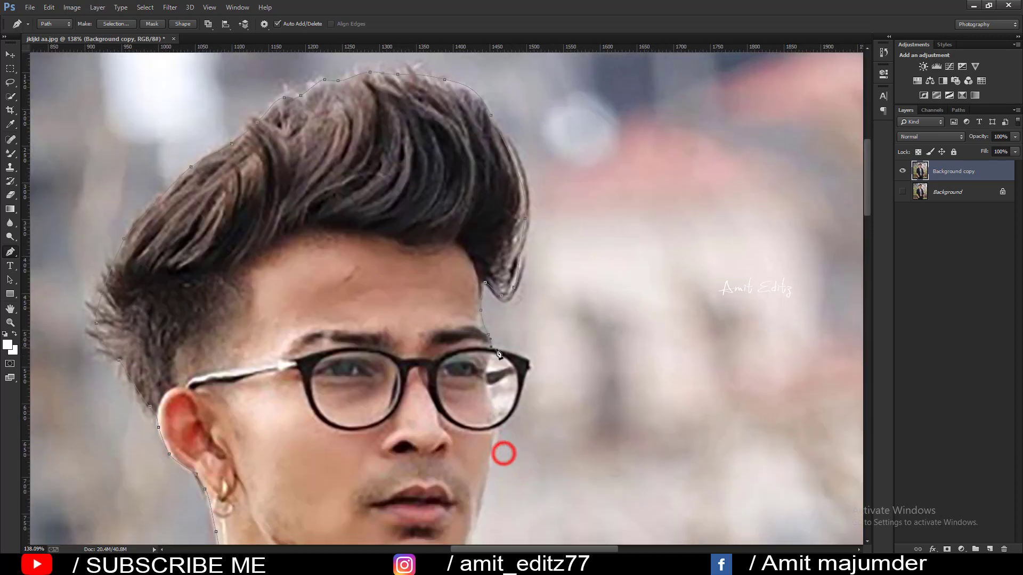
pyautogui.click(508, 352)
pyautogui.click(528, 368)
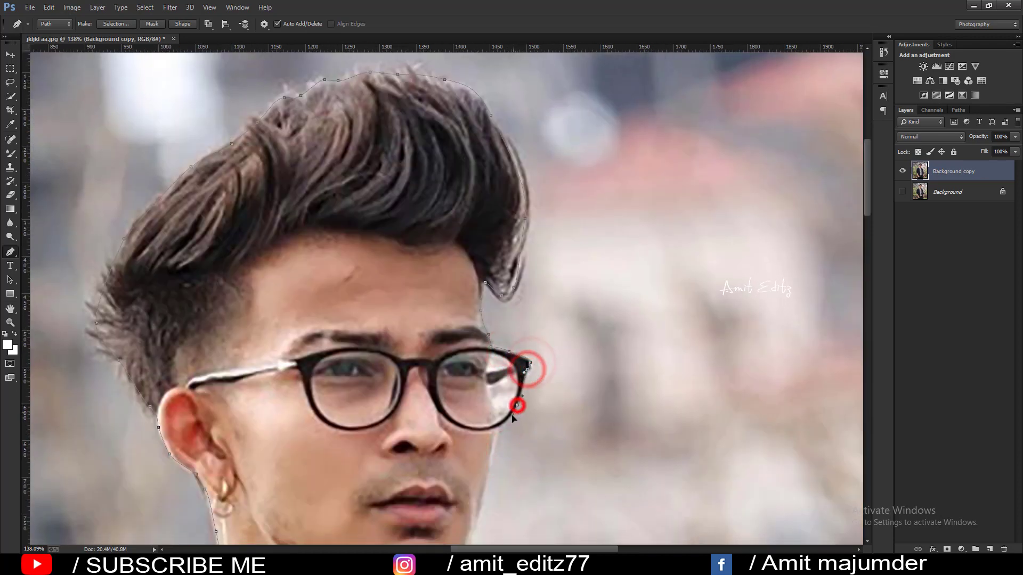
pyautogui.click(516, 408)
pyautogui.click(499, 429)
pyautogui.moveTo(491, 462); pyautogui.dragTo(490, 486)
pyautogui.moveTo(486, 514); pyautogui.dragTo(483, 382)
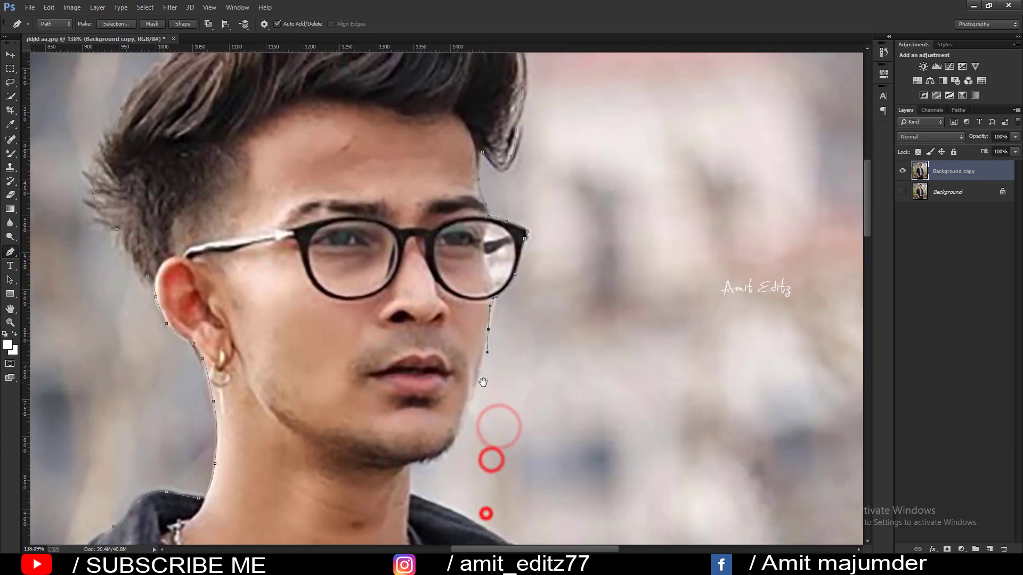
pyautogui.click(492, 312)
# - Continue the path to the chin, along the neck and onto the jacket shoulder
pyautogui.click(470, 404)
pyautogui.click(459, 435)
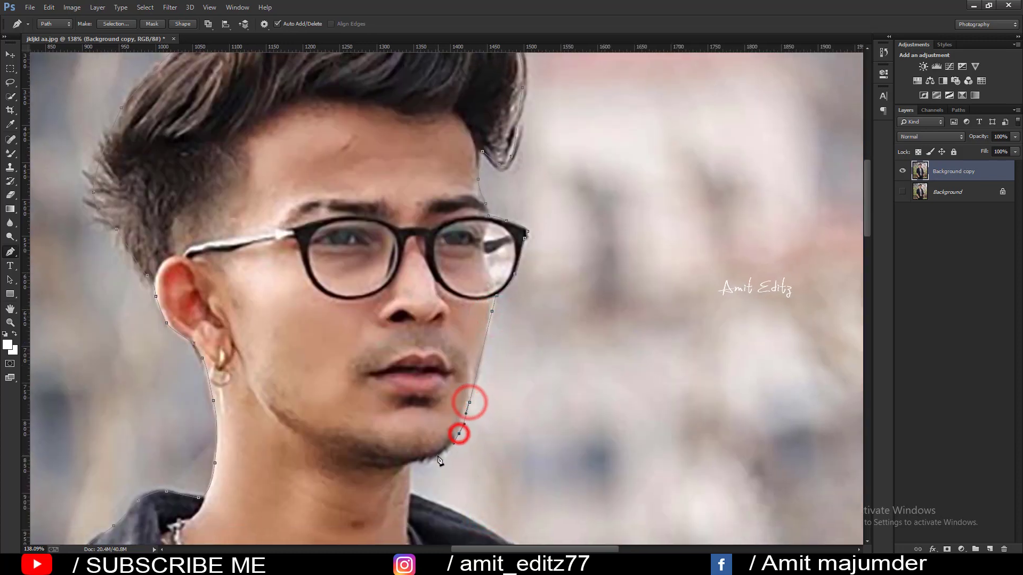
pyautogui.click(434, 459)
pyautogui.moveTo(405, 493); pyautogui.dragTo(372, 308)
pyautogui.click(378, 318)
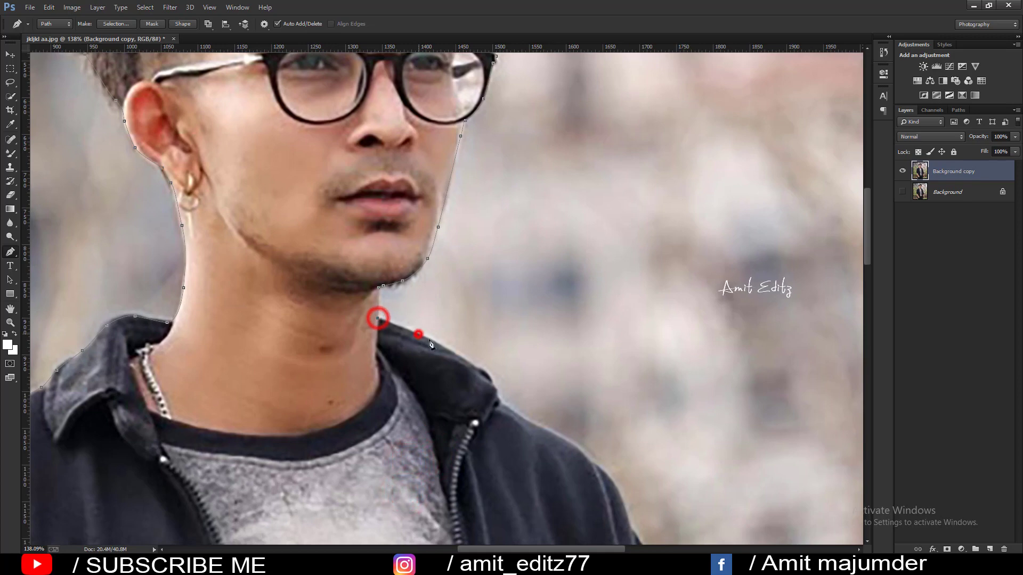
pyautogui.click(419, 334)
pyautogui.click(472, 365)
pyautogui.click(501, 404)
pyautogui.click(538, 425)
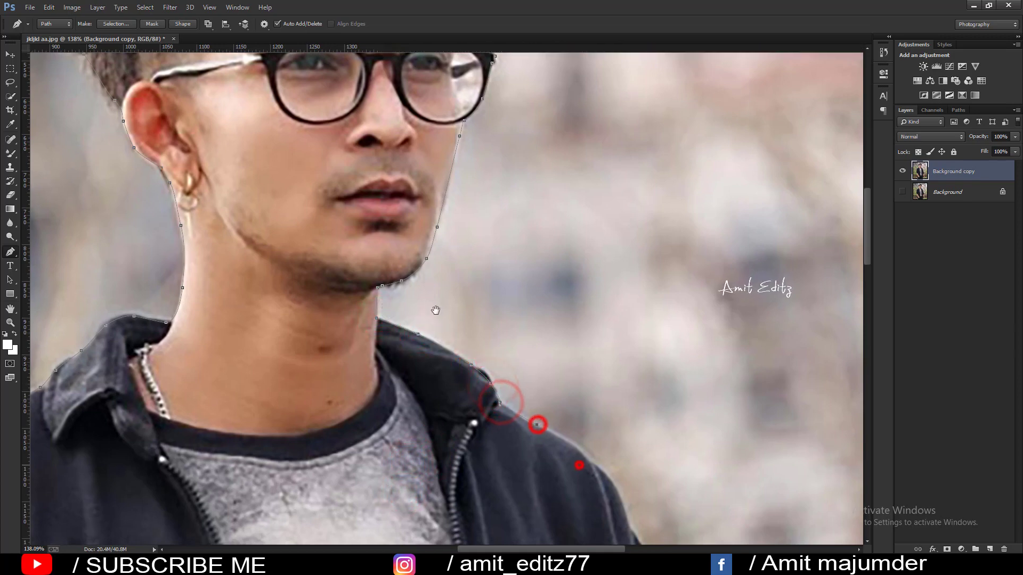
# - Trace the path down the jacket's outer edge
pyautogui.moveTo(579, 464); pyautogui.dragTo(379, 229)
pyautogui.click(391, 223)
pyautogui.click(426, 274)
pyautogui.click(430, 297)
pyautogui.click(463, 349)
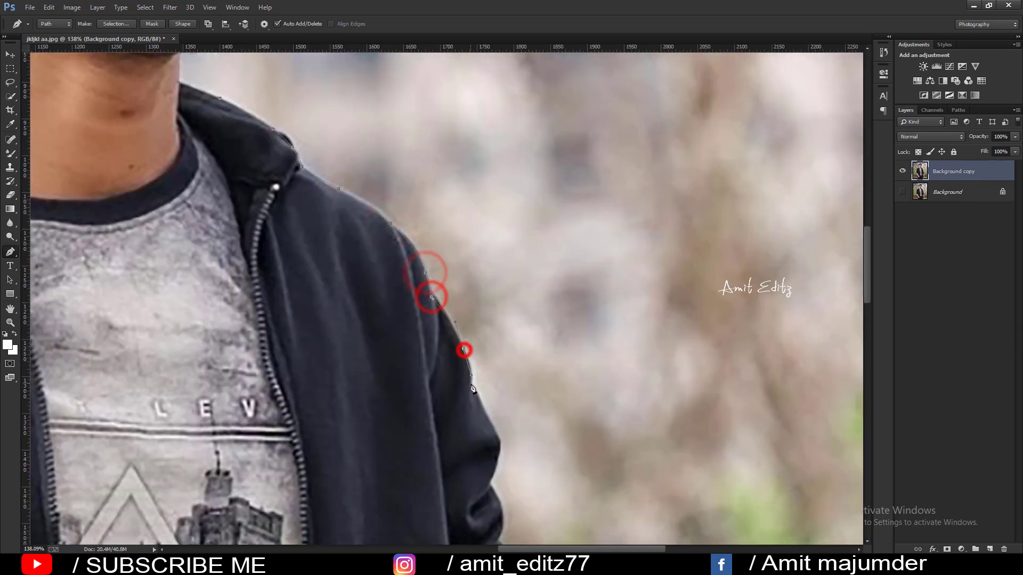
pyautogui.click(469, 384)
pyautogui.moveTo(462, 403); pyautogui.dragTo(383, 196)
pyautogui.click(408, 216)
pyautogui.click(416, 249)
pyautogui.click(409, 278)
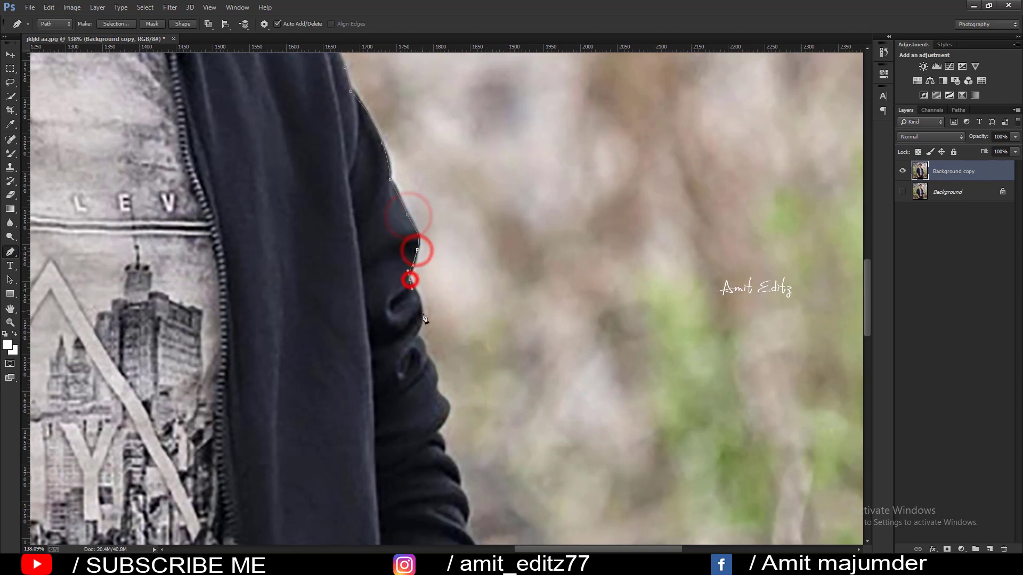
pyautogui.click(421, 318)
pyautogui.click(406, 347)
pyautogui.moveTo(407, 347); pyautogui.dragTo(395, 182)
pyautogui.click(400, 188)
# - Add points further down the jacket edge, undoing the misplaced last ones
pyautogui.click(409, 211)
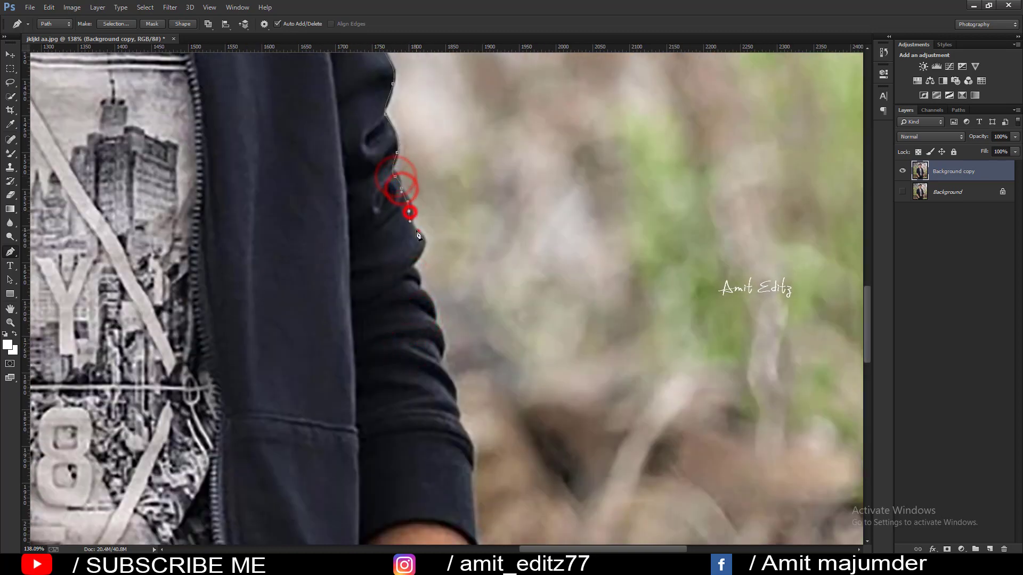
pyautogui.click(417, 231)
pyautogui.click(419, 249)
pyautogui.click(411, 262)
pyautogui.moveTo(400, 275); pyautogui.dragTo(402, 169)
pyautogui.hotkey('ctrl', 'alt', 'z')
pyautogui.hotkey('ctrl', 'alt', 'z')
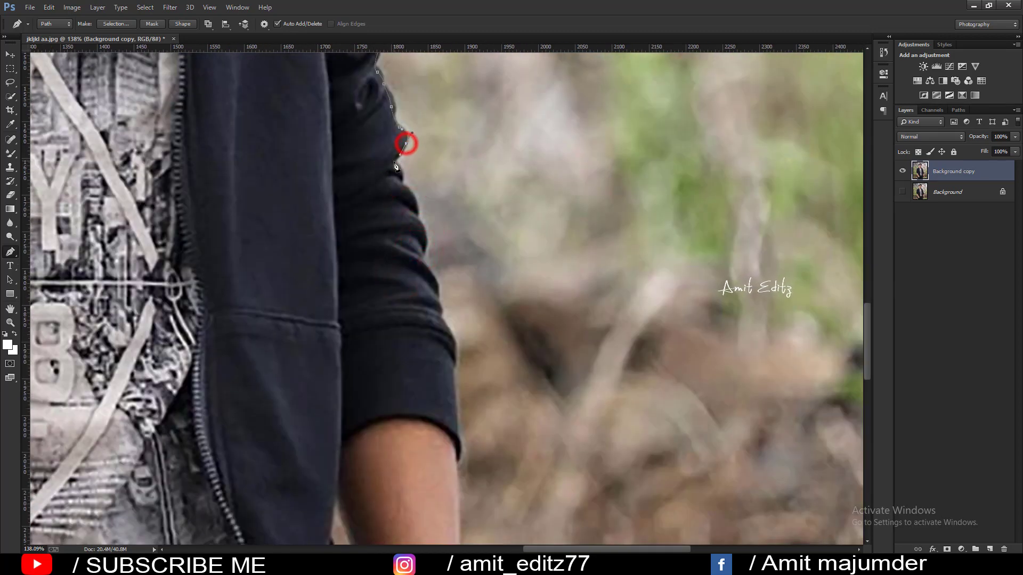
# - Trace the path down the sleeve edge to the cuff
pyautogui.click(400, 155)
pyautogui.click(416, 202)
pyautogui.click(411, 225)
pyautogui.moveTo(424, 233); pyautogui.dragTo(399, 136)
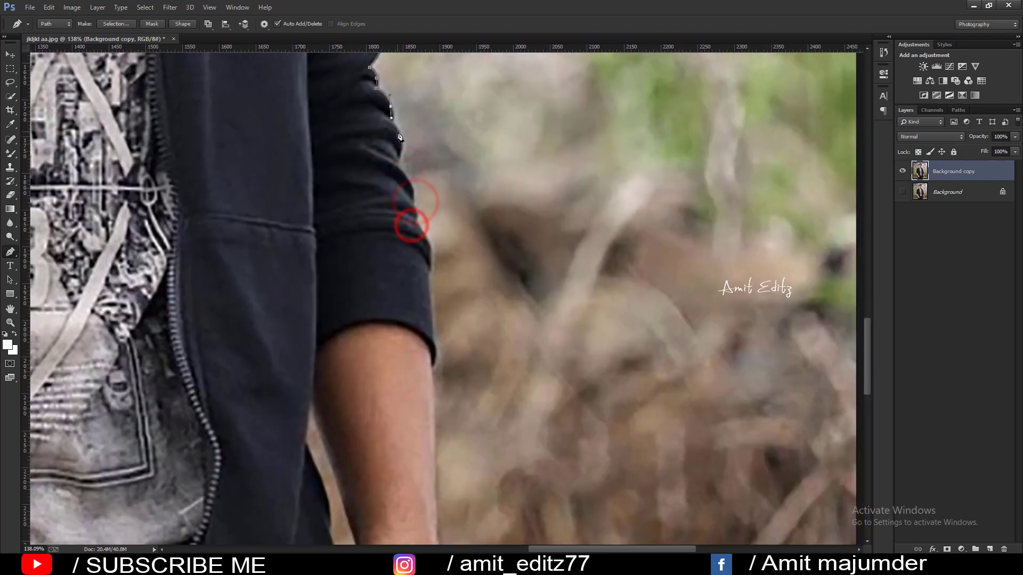
pyautogui.click(397, 164)
pyautogui.click(414, 193)
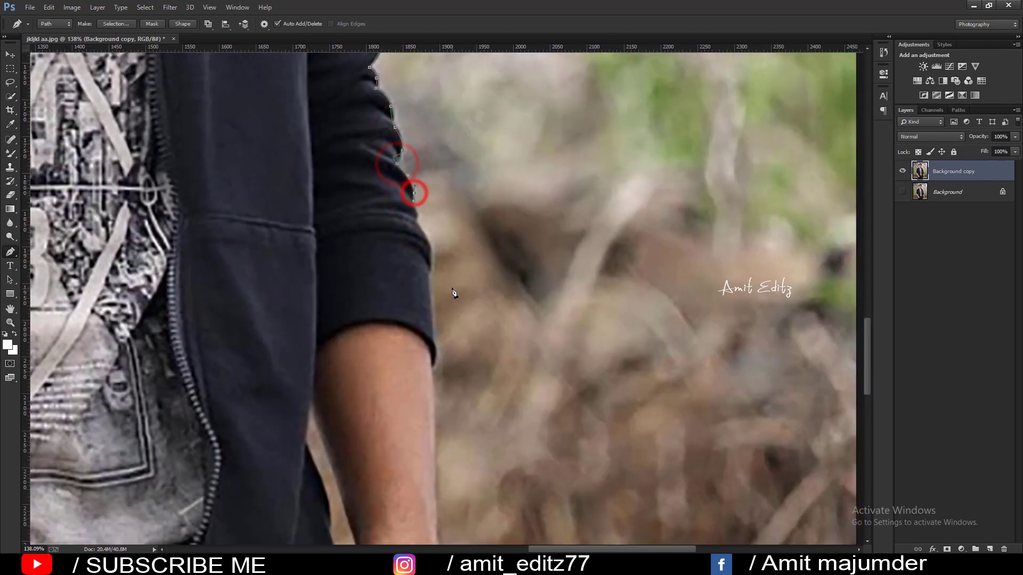
pyautogui.click(430, 252)
pyautogui.moveTo(431, 295); pyautogui.dragTo(434, 324)
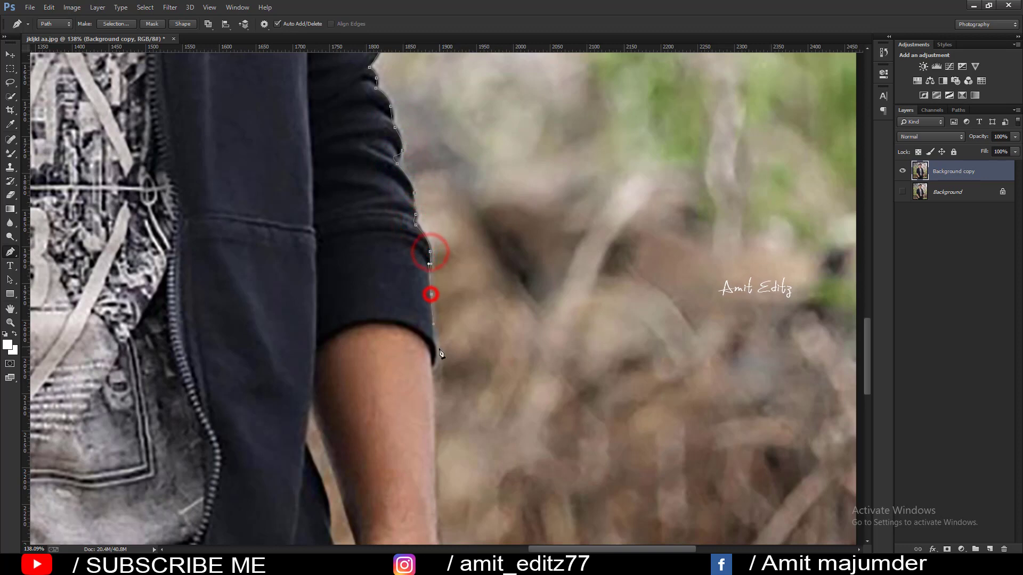
# - Outline the forearm, fingers, fingertips and thumb
pyautogui.moveTo(426, 408); pyautogui.dragTo(376, 228)
pyautogui.click(386, 273)
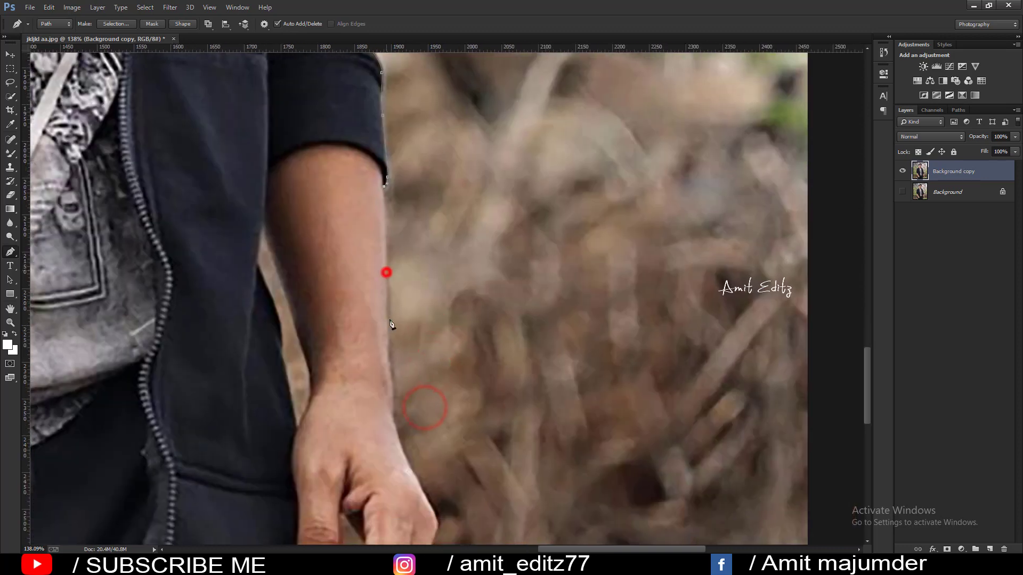
pyautogui.moveTo(393, 418); pyautogui.dragTo(370, 238)
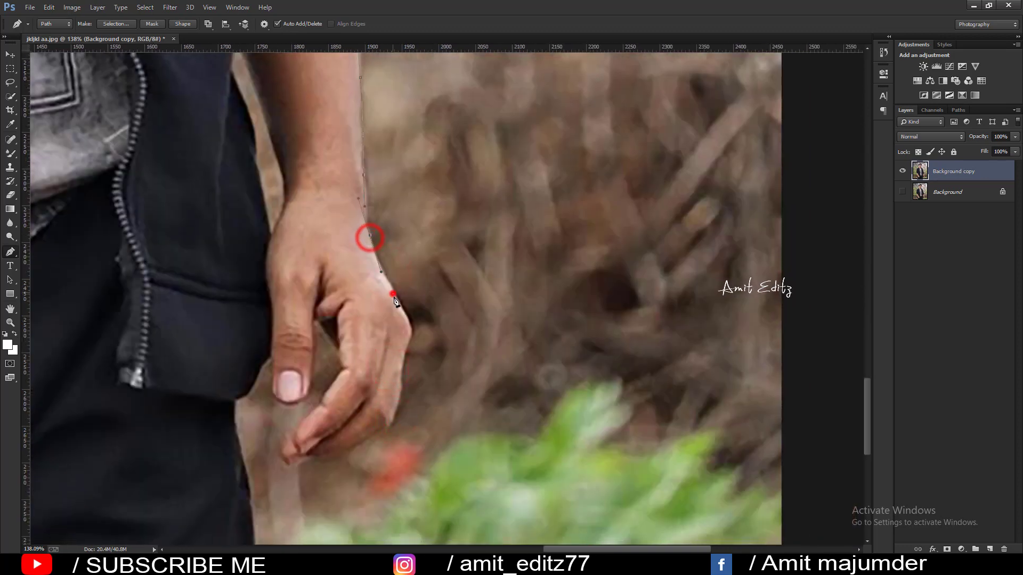
pyautogui.moveTo(398, 507); pyautogui.dragTo(404, 359)
pyautogui.click(412, 205)
pyautogui.click(409, 223)
pyautogui.click(405, 240)
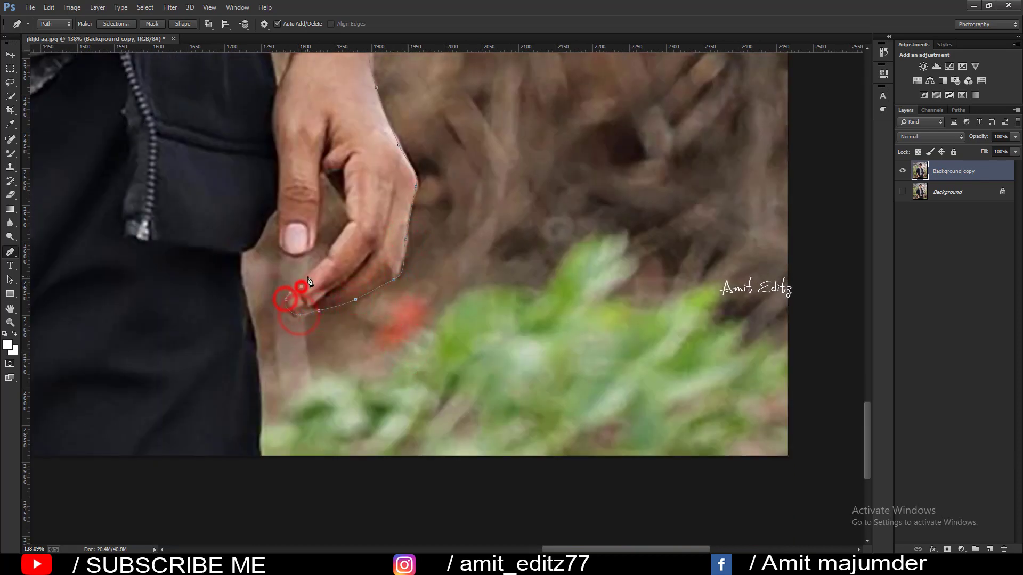
pyautogui.click(326, 260)
pyautogui.click(334, 242)
pyautogui.click(346, 205)
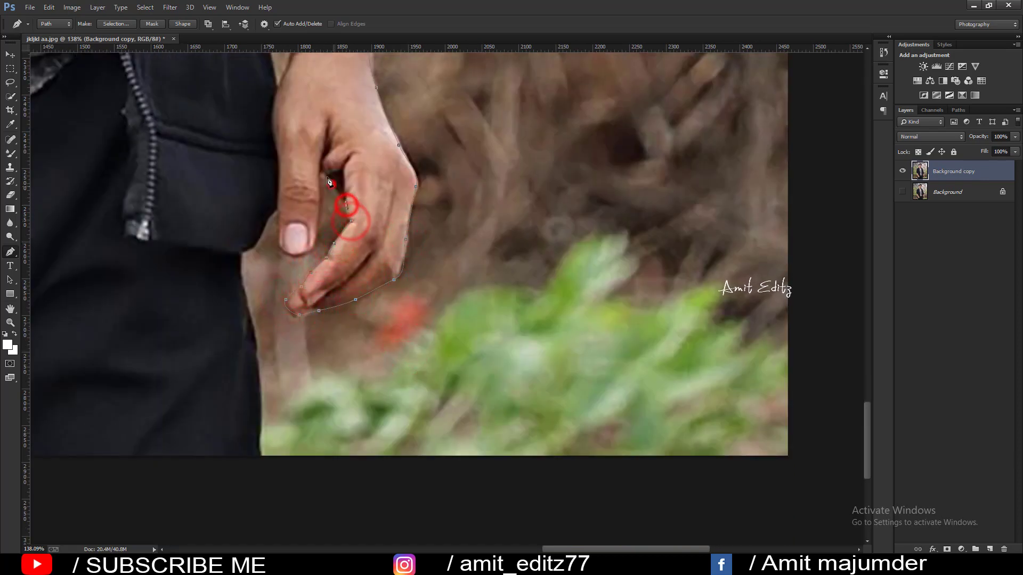
pyautogui.click(317, 233)
pyautogui.click(302, 255)
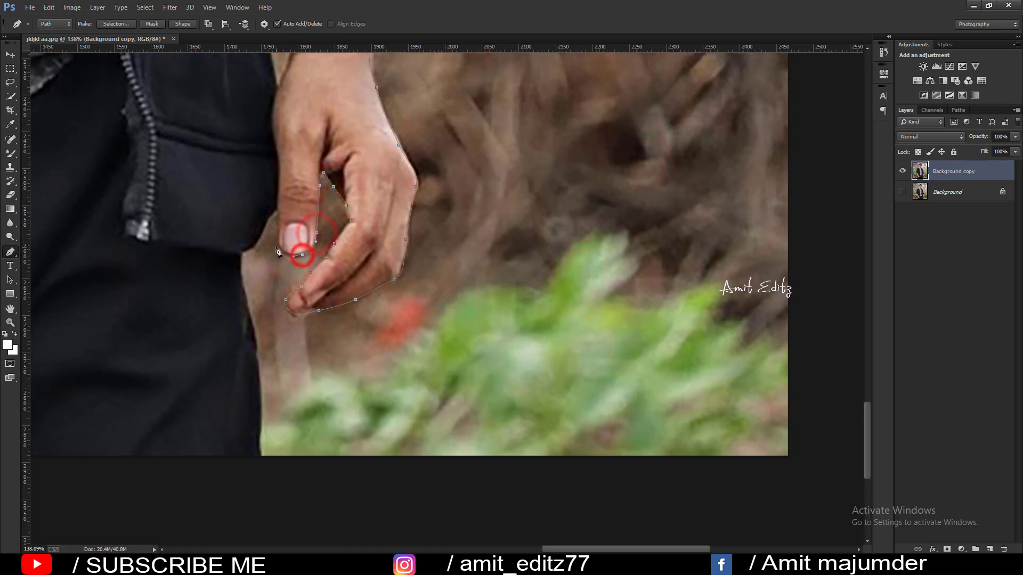
pyautogui.click(251, 228)
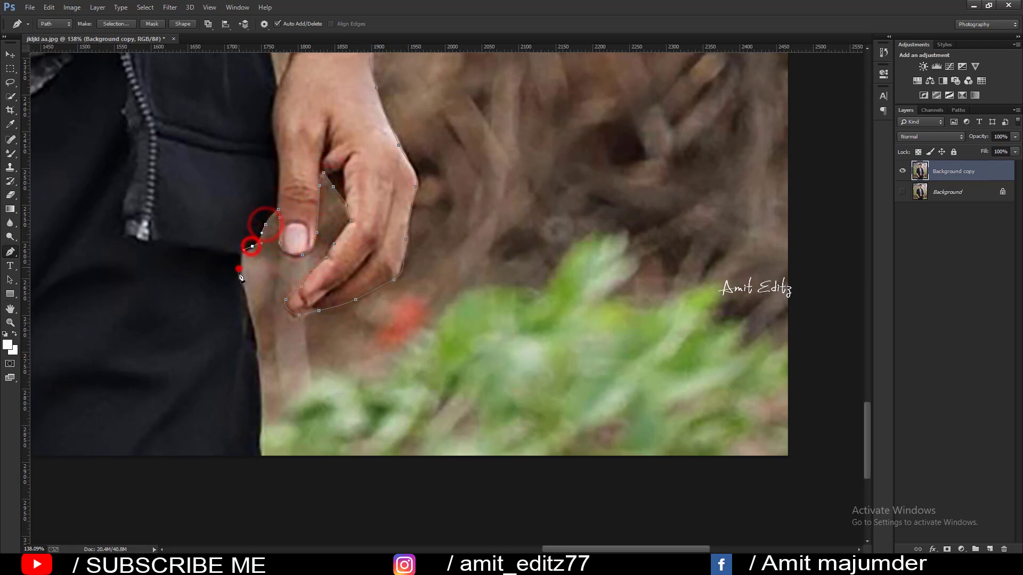
# - Trace down the jacket and trouser edges below the photo and close the path at its start
pyautogui.click(239, 266)
pyautogui.click(243, 298)
pyautogui.scroll(-5, 243, 299)
pyautogui.click(326, 251)
pyautogui.click(330, 327)
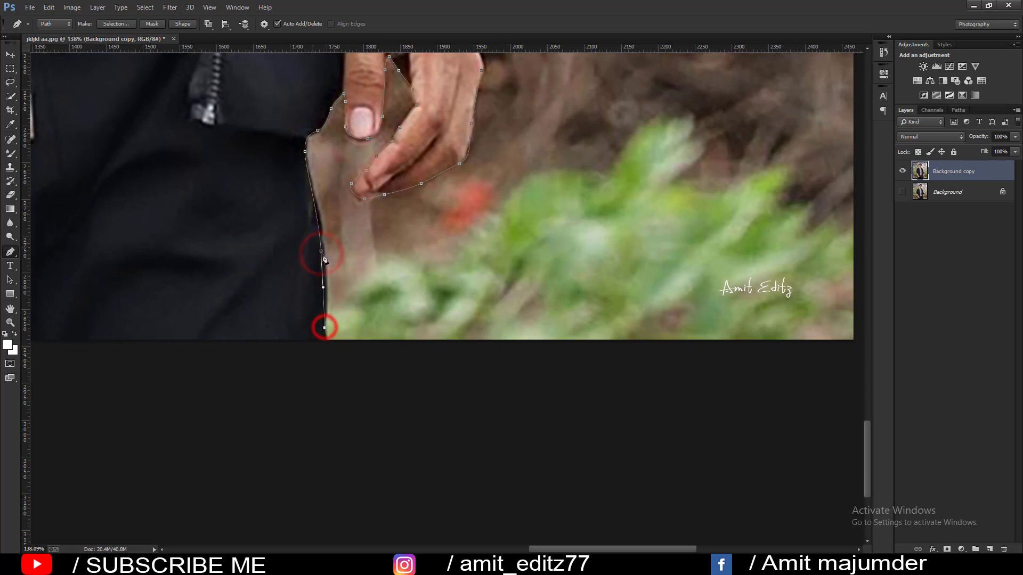
pyautogui.click(335, 347)
pyautogui.moveTo(306, 370); pyautogui.dragTo(683, 313)
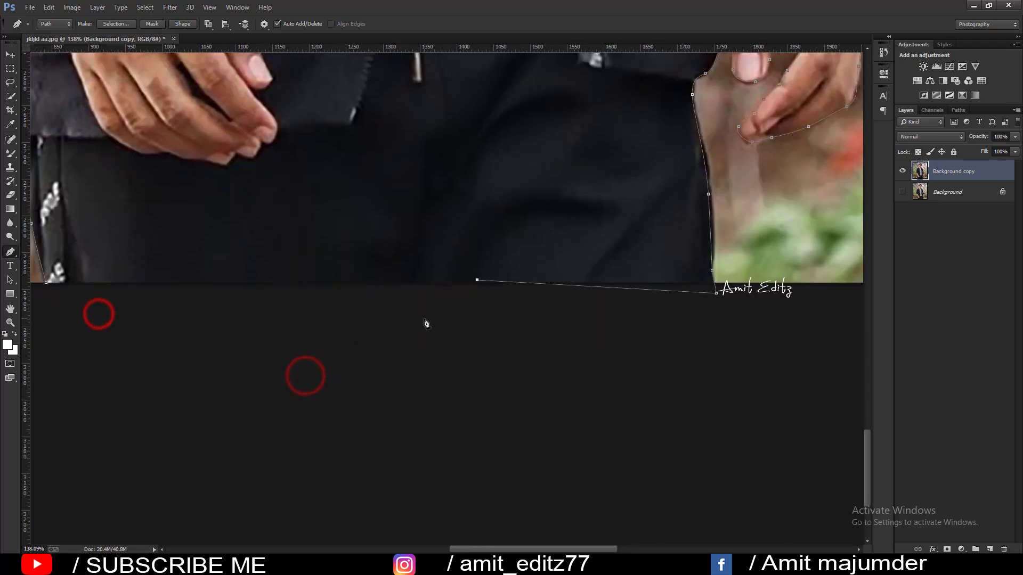
pyautogui.scroll(-3, 425, 324)
pyautogui.click(346, 357)
pyautogui.click(259, 337)
pyautogui.rightClick(245, 294)
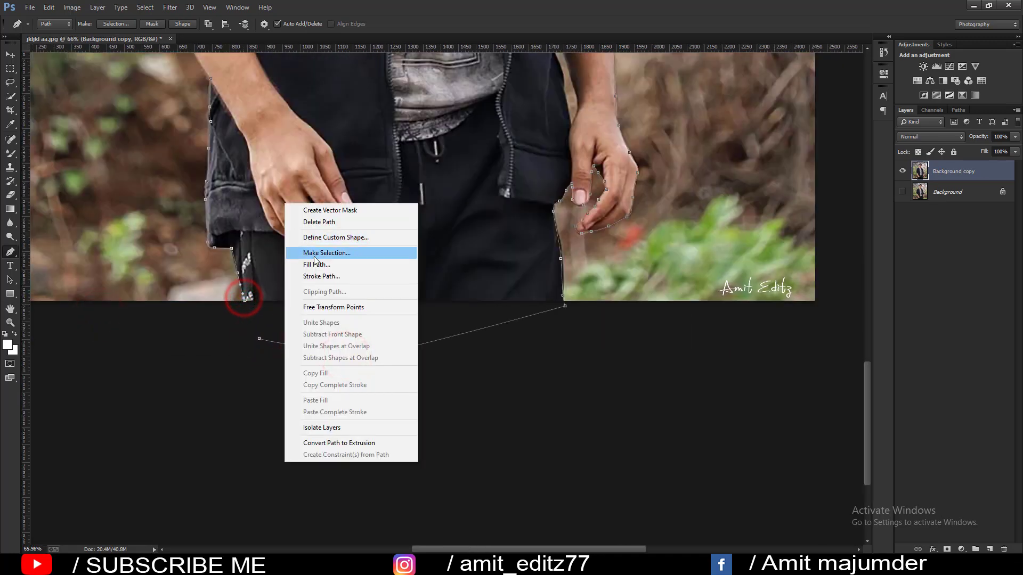
# - Convert the path into a selection, briefly adding then deleting a layer mask
pyautogui.click(313, 256)
pyautogui.click(566, 168)
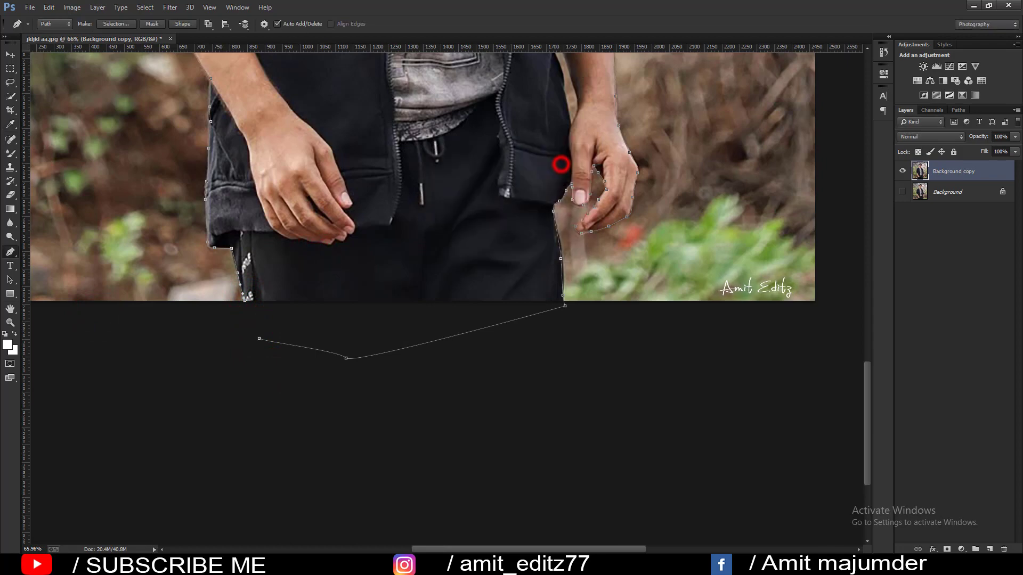
pyautogui.scroll(-5, 448, 235)
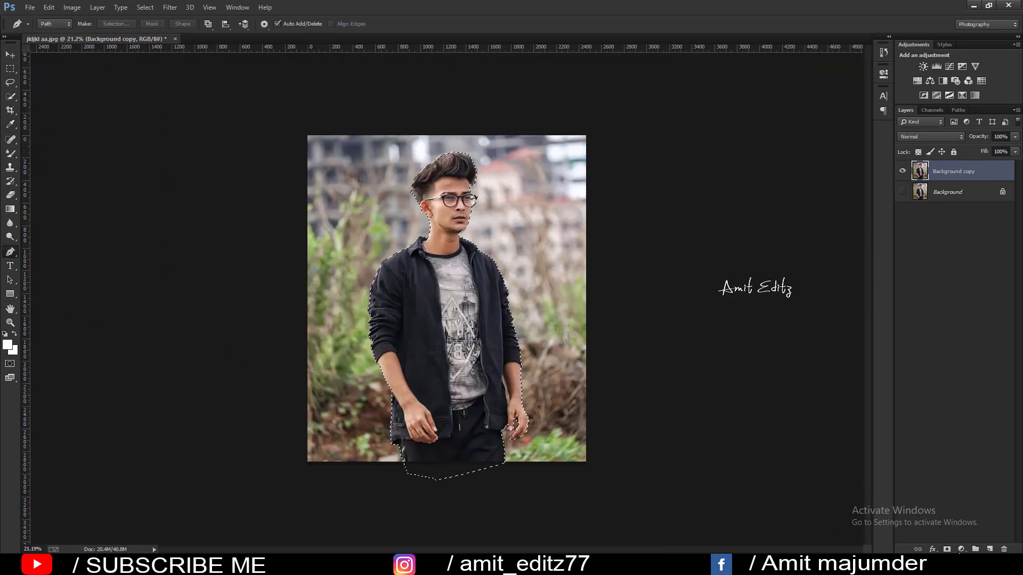
pyautogui.click(947, 549)
pyautogui.rightClick(943, 171)
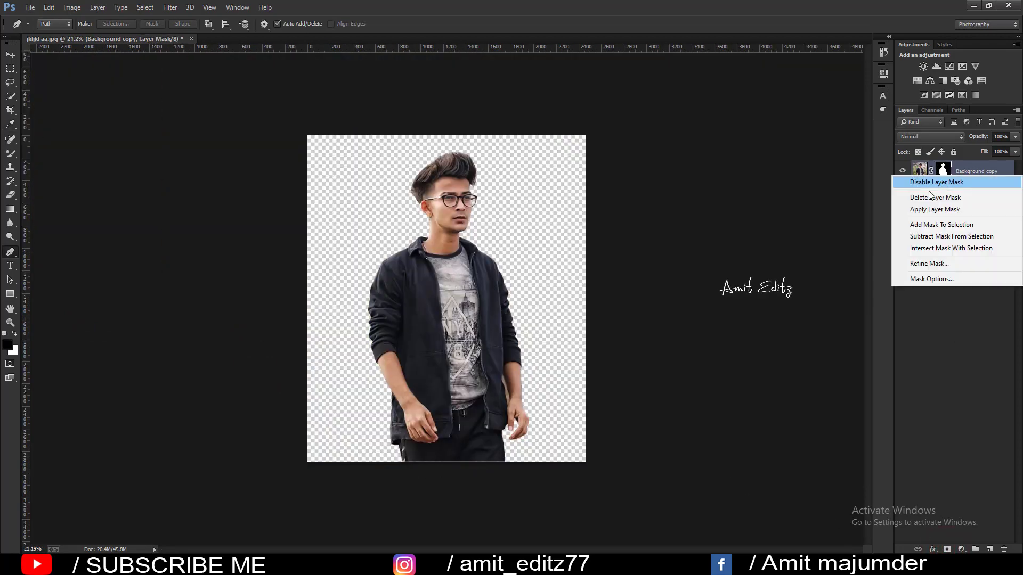
pyautogui.click(916, 198)
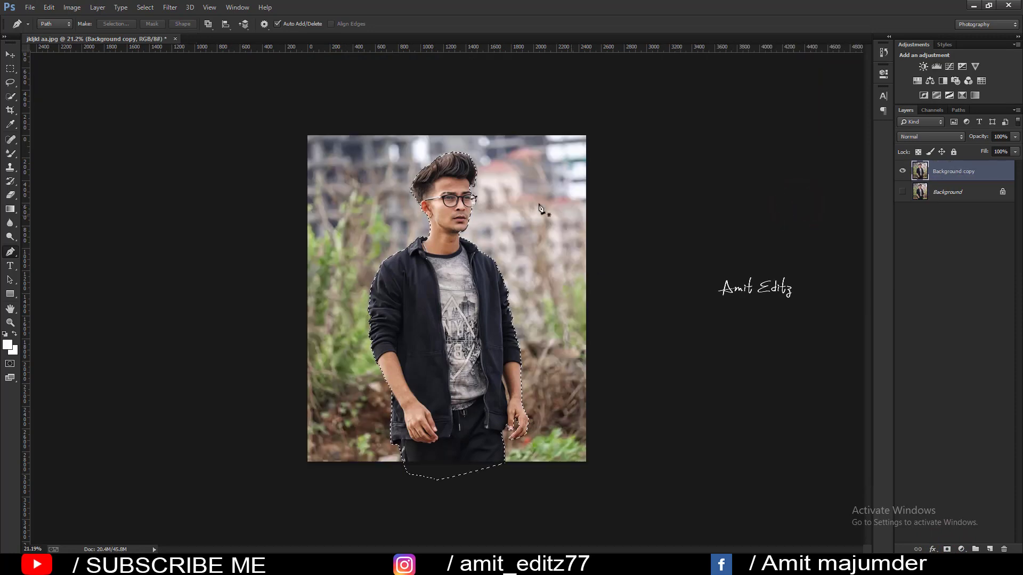
pyautogui.scroll(3, 448, 170)
pyautogui.scroll(2, 380, 129)
# - Refine the selection's hair edge using Quick Selection's Refine Edge
pyautogui.click(9, 96)
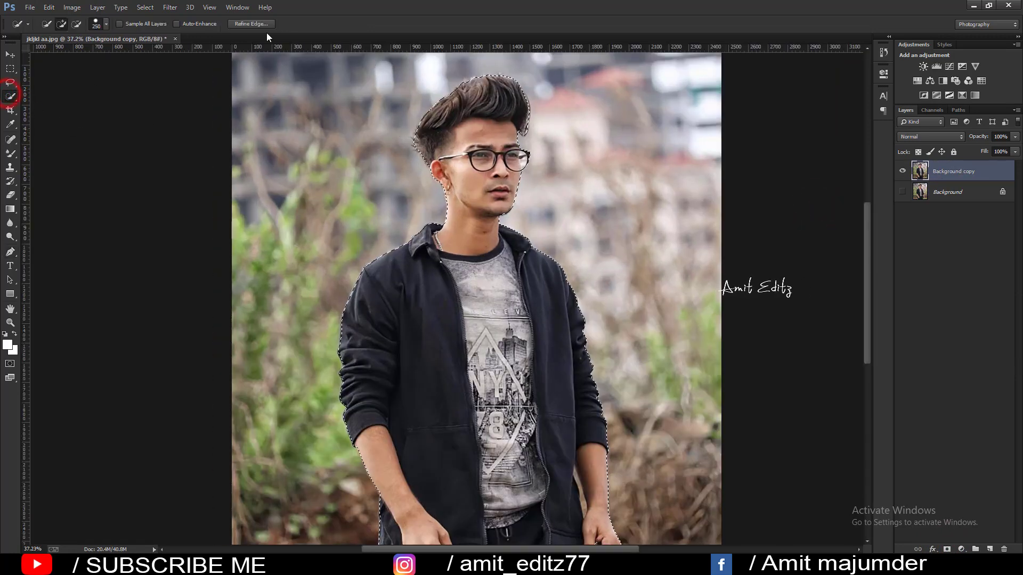
pyautogui.click(255, 24)
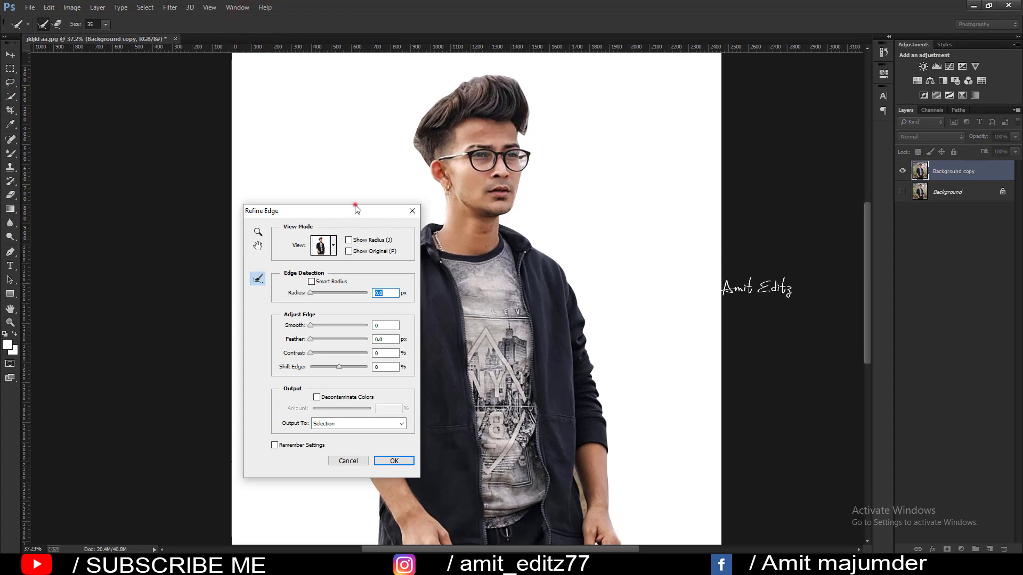
pyautogui.moveTo(356, 209); pyautogui.dragTo(775, 198)
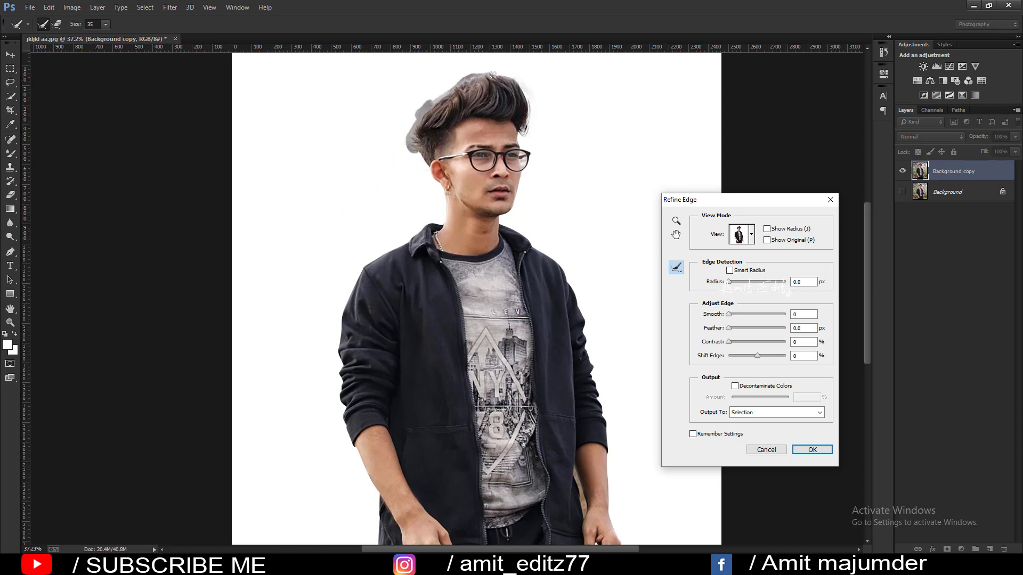
pyautogui.moveTo(530, 97); pyautogui.dragTo(540, 115)
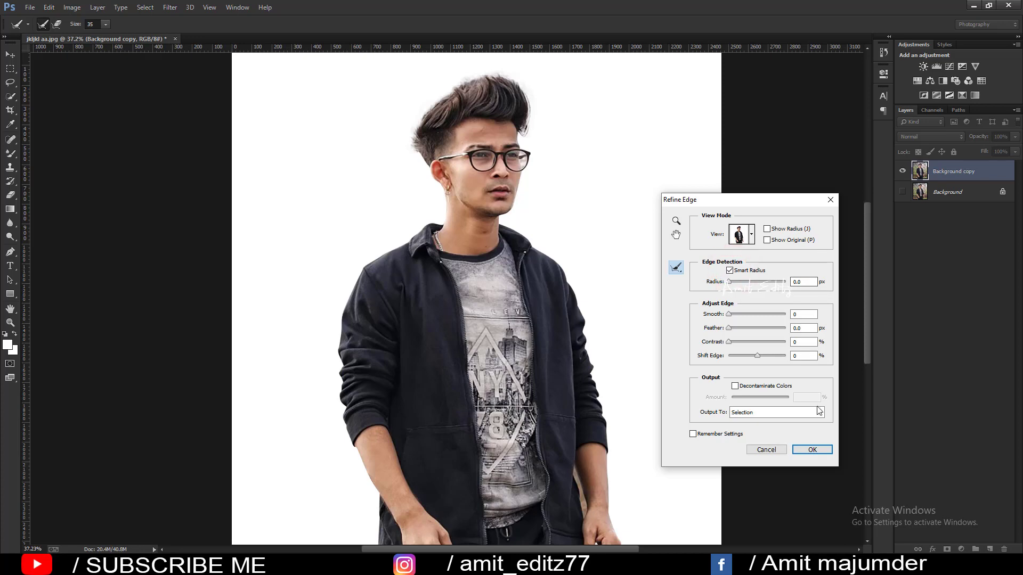
pyautogui.click(806, 450)
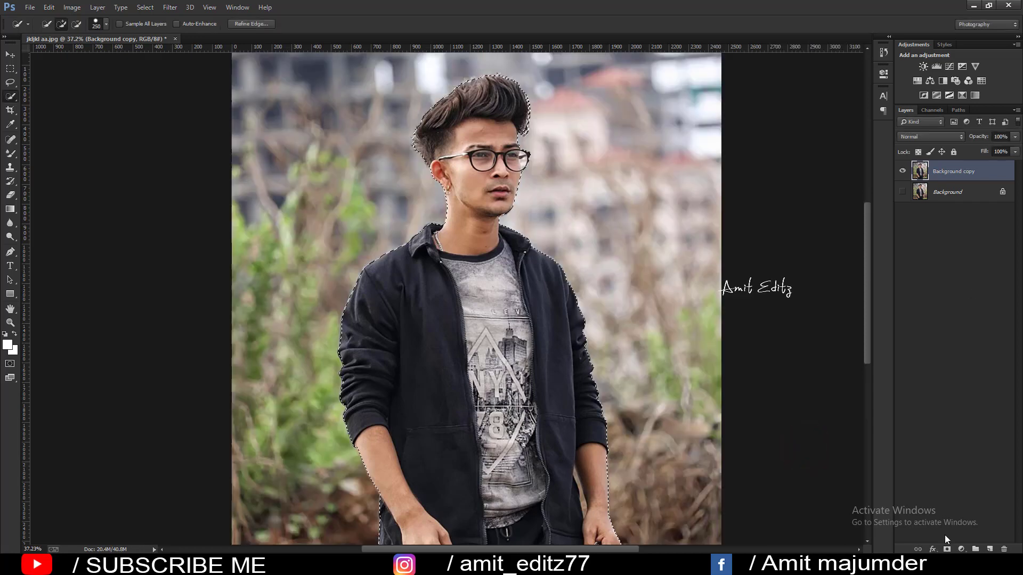
# - Mask out the background around the man and apply the layer mask permanently
pyautogui.click(947, 549)
pyautogui.rightClick(943, 170)
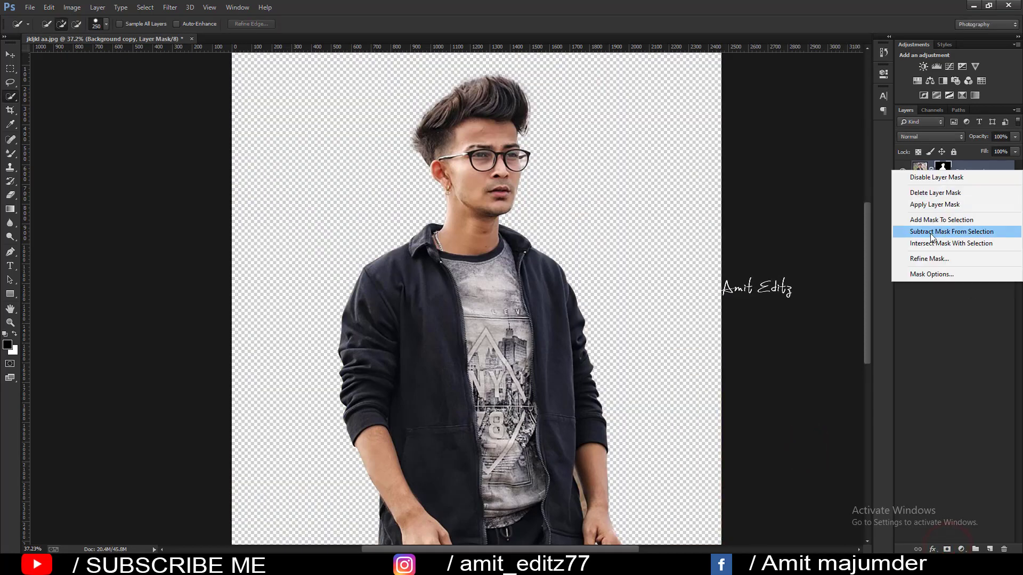
pyautogui.click(934, 205)
pyautogui.scroll(1, 604, 411)
pyautogui.scroll(2, 603, 411)
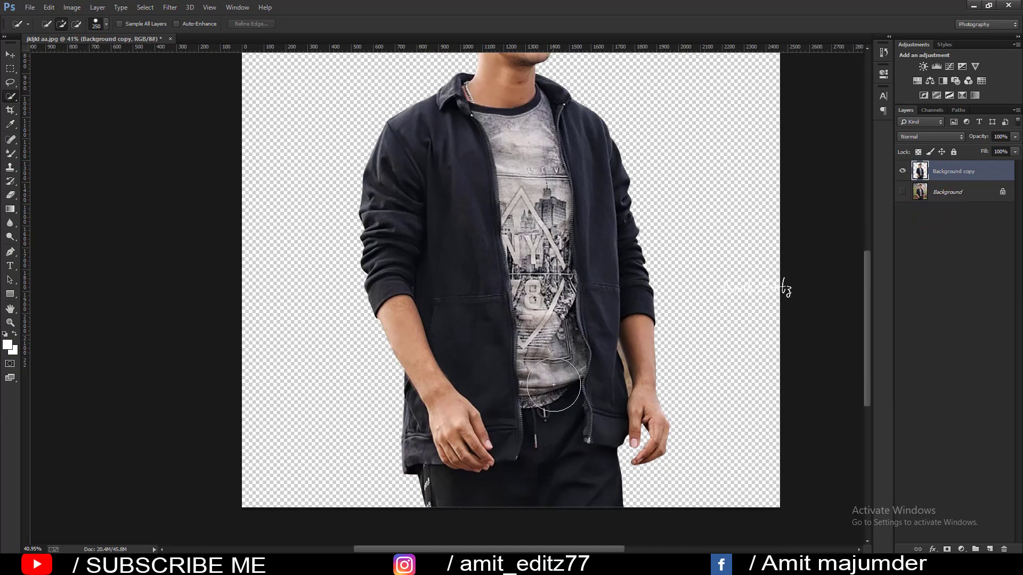
pyautogui.scroll(1, 604, 412)
# - Trace a pen path around the background gap between the man's wrist and jacket
pyautogui.click(10, 251)
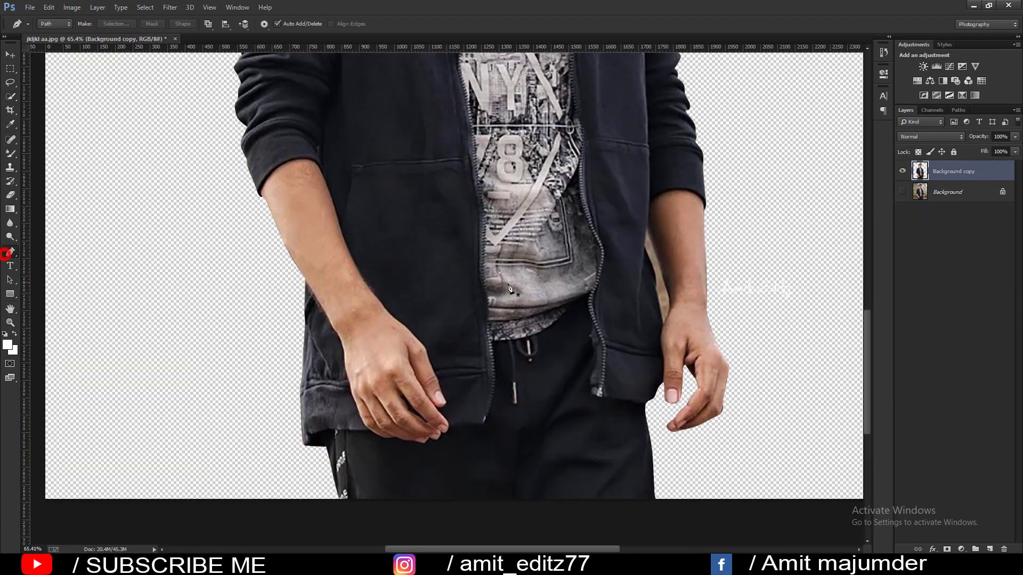
pyautogui.scroll(2, 666, 310)
pyautogui.scroll(2, 666, 310)
pyautogui.moveTo(666, 310); pyautogui.dragTo(461, 319)
pyautogui.scroll(2, 461, 319)
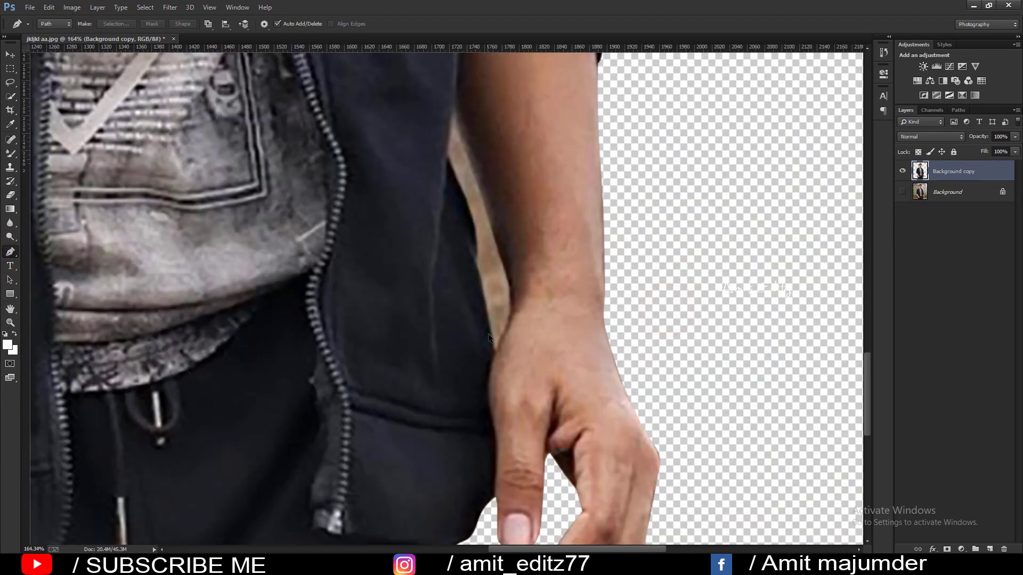
pyautogui.click(502, 353)
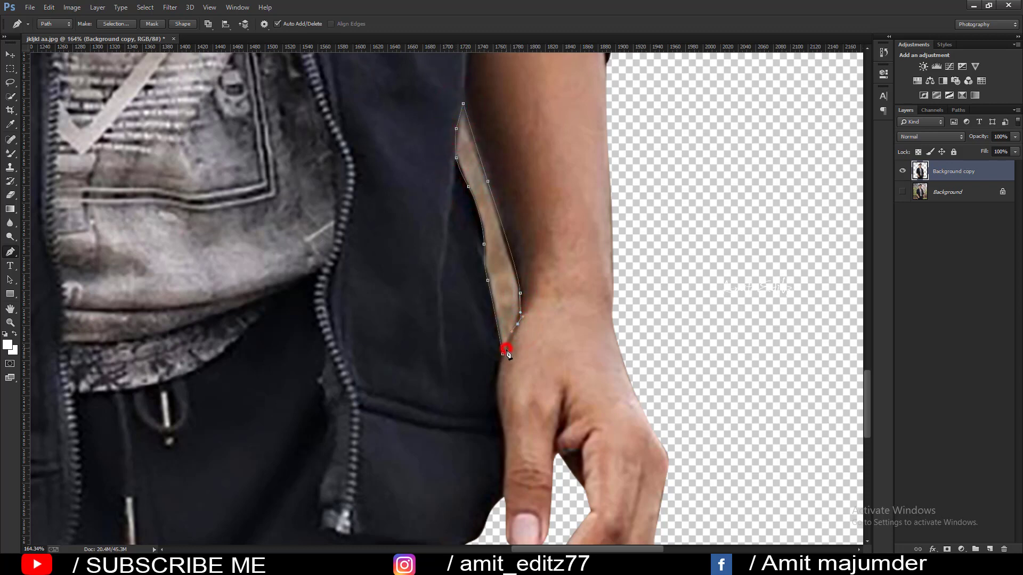
# - Turn the path into a selection with 0 feather and delete the background inside it
pyautogui.rightClick(502, 357)
pyautogui.click(536, 302)
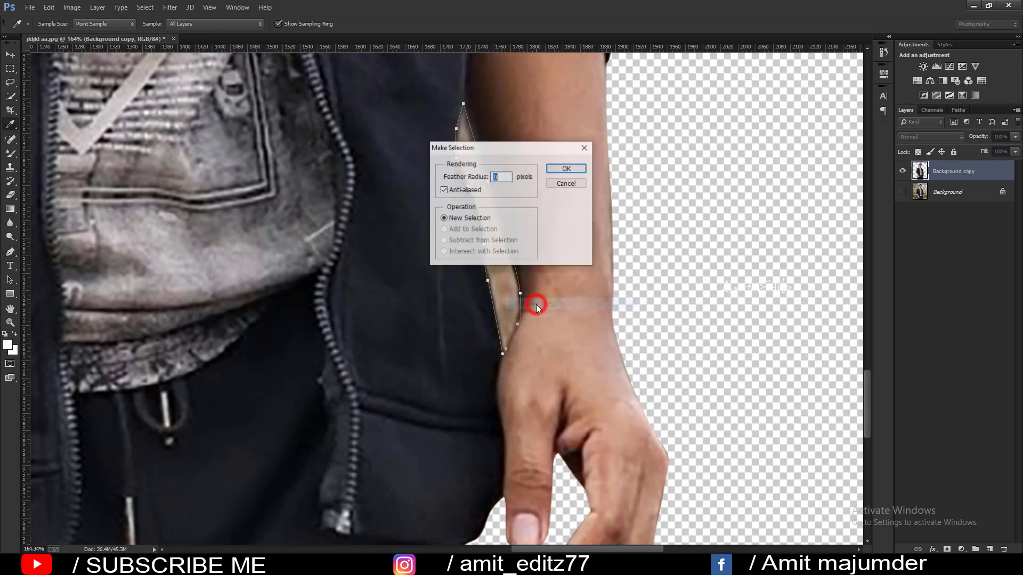
pyautogui.click(567, 168)
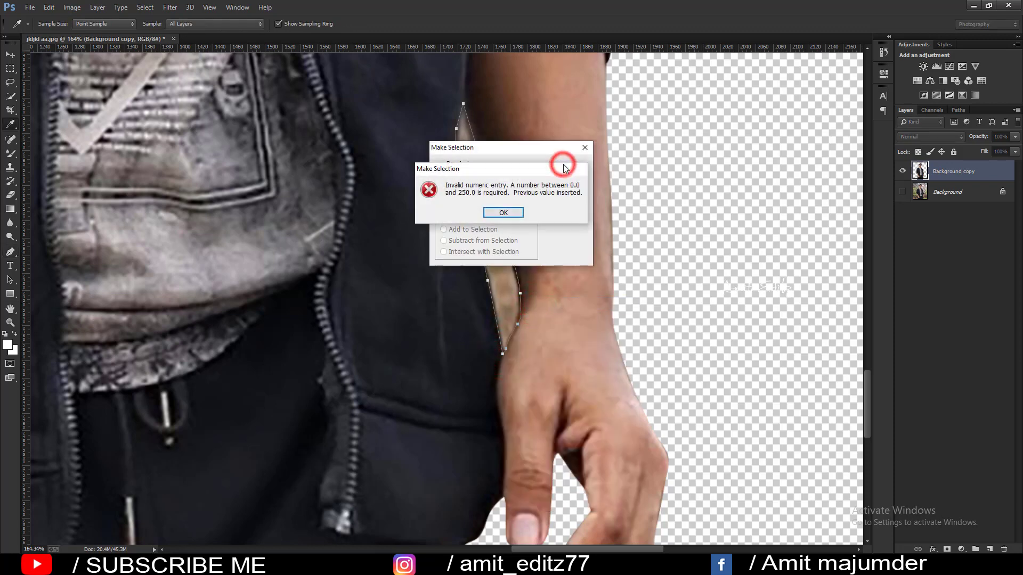
pyautogui.click(520, 214)
pyautogui.click(566, 168)
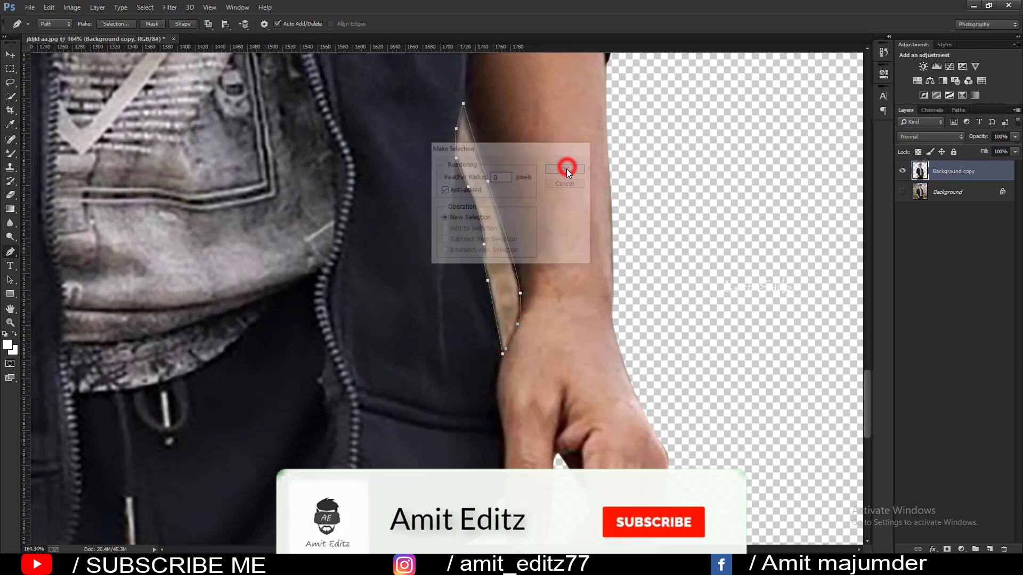
pyautogui.press('Delete')
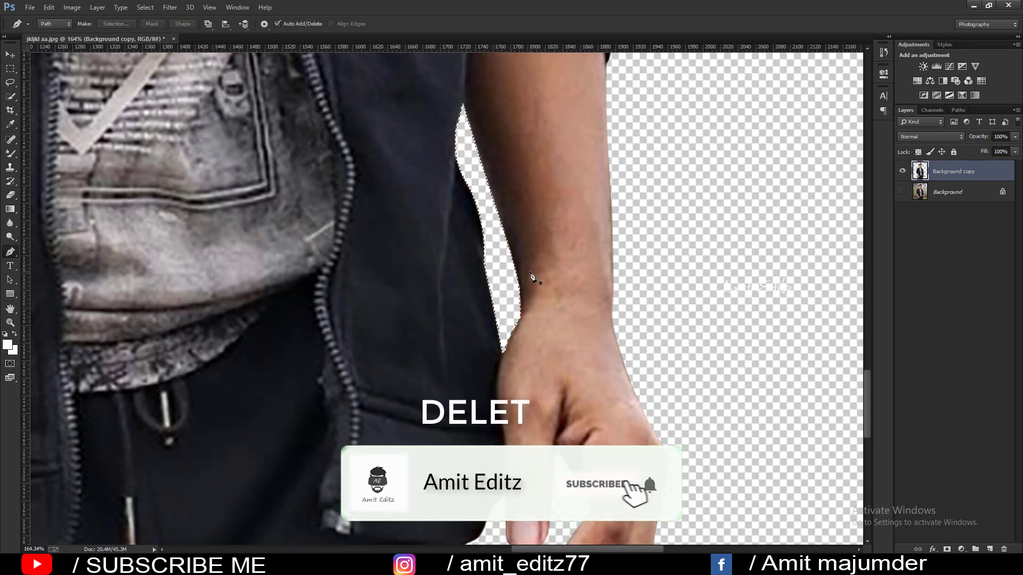
pyautogui.scroll(-10, 441, 315)
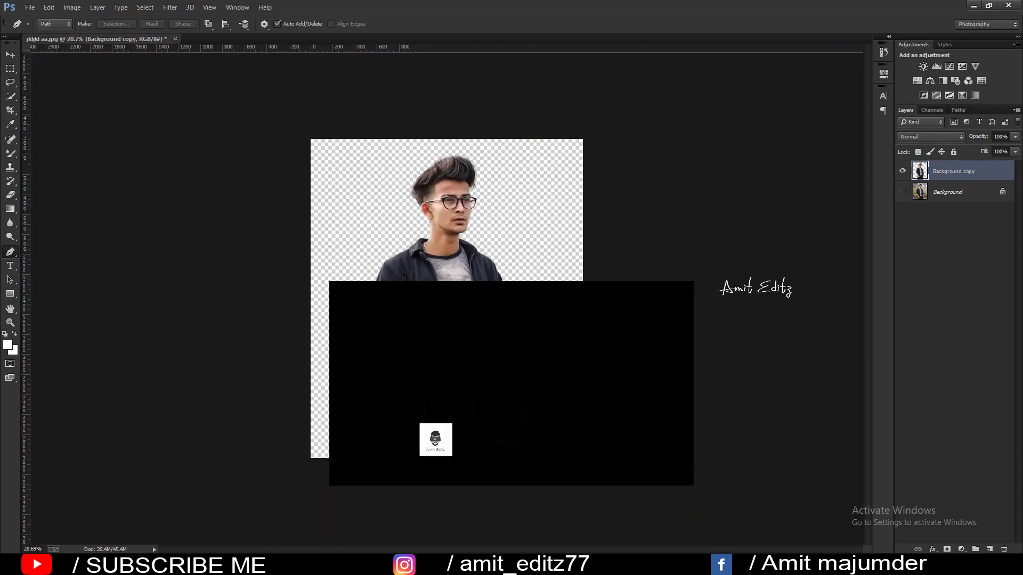
# - Open the foggy street photo and dock it as a tab
pyautogui.click(11, 55)
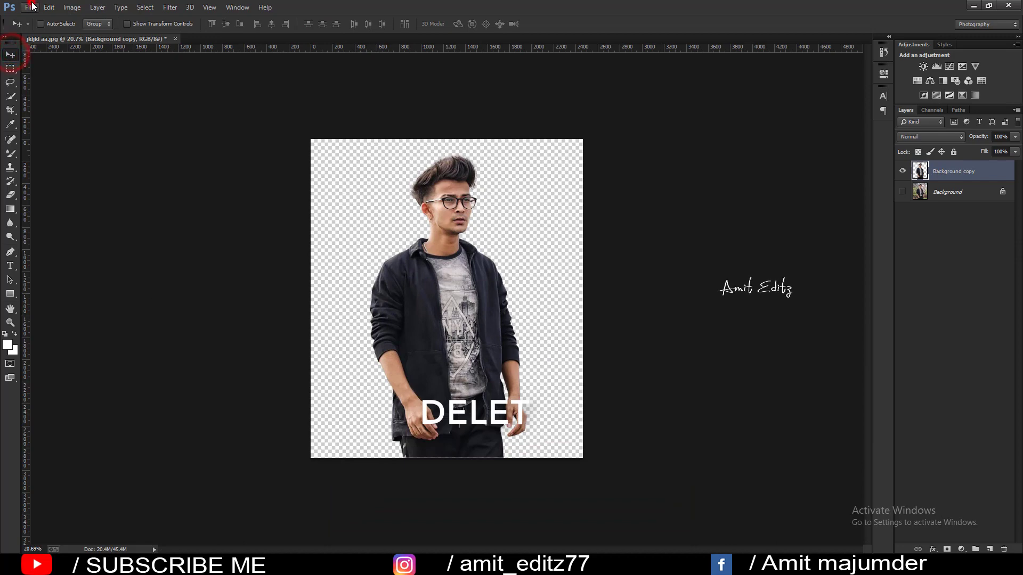
pyautogui.click(30, 7)
pyautogui.click(42, 30)
pyautogui.click(515, 302)
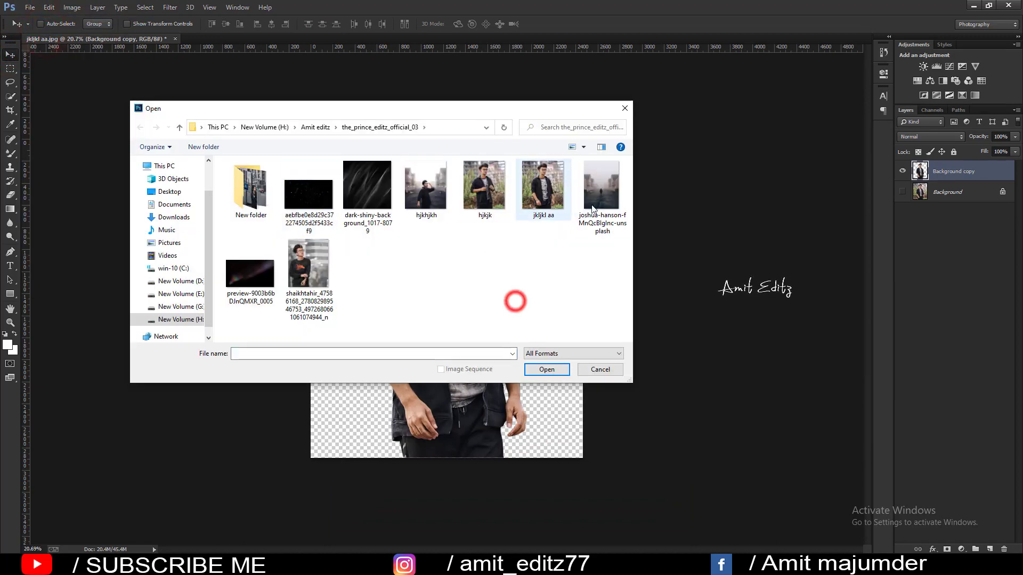
pyautogui.click(597, 191)
pyautogui.click(549, 369)
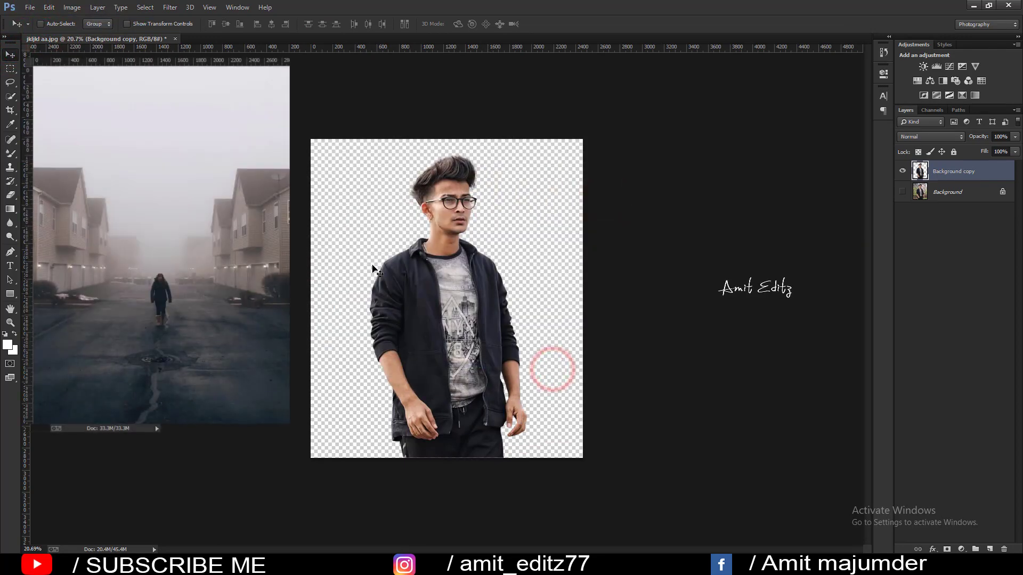
pyautogui.moveTo(224, 50); pyautogui.dragTo(313, 35)
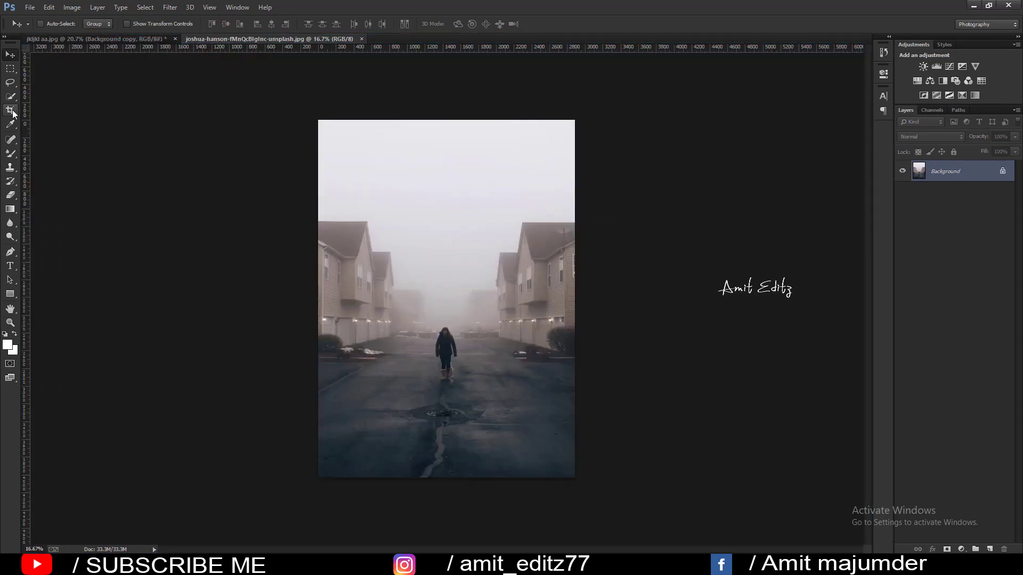
# - Paint out the lone walker with a size-203 Clone Stamp sampled from the empty road
pyautogui.click(13, 168)
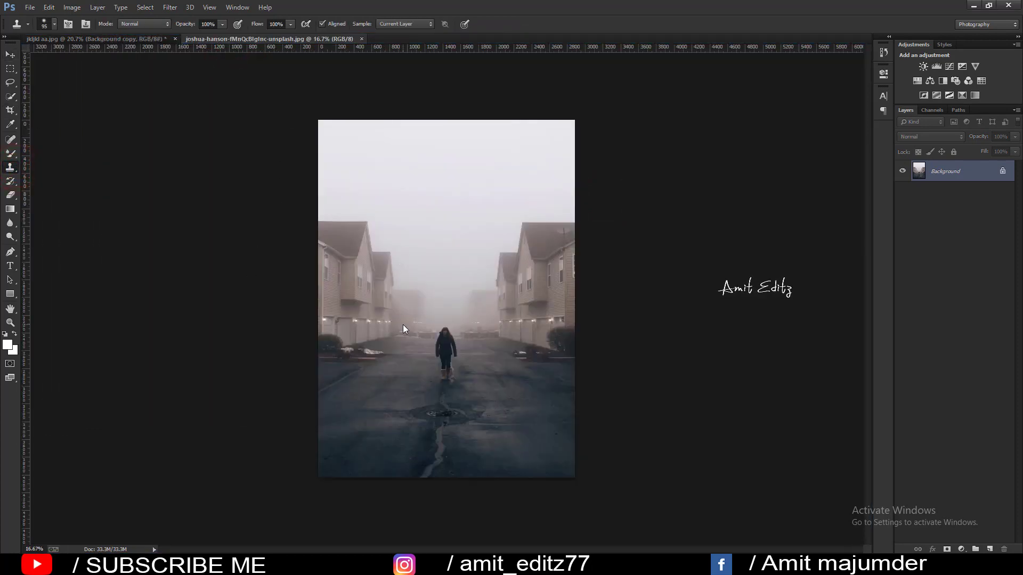
pyautogui.press(']')
pyautogui.press(']')
pyautogui.press(']')
pyautogui.keyDown('alt'); pyautogui.click(470, 383); pyautogui.keyUp('alt')
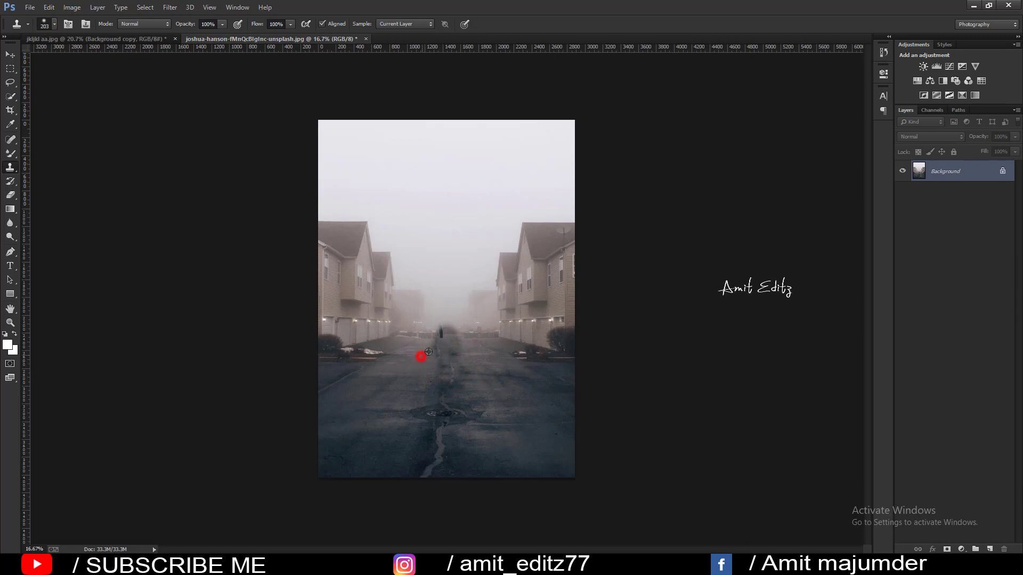
pyautogui.click(9, 109)
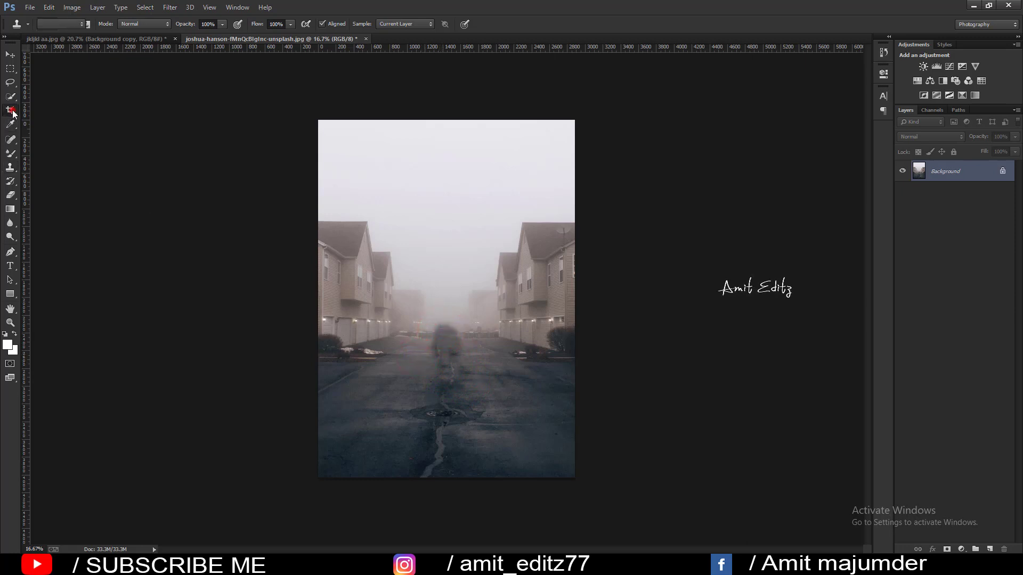
# - Set the crop ratio to 4:5 (8:10) and position the photo inside the frame
pyautogui.click(62, 24)
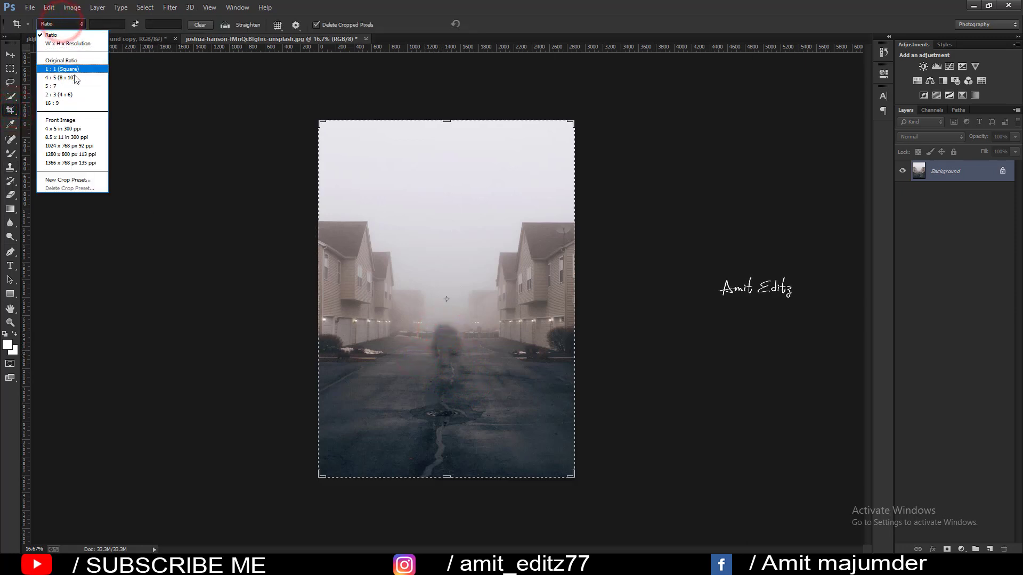
pyautogui.click(72, 77)
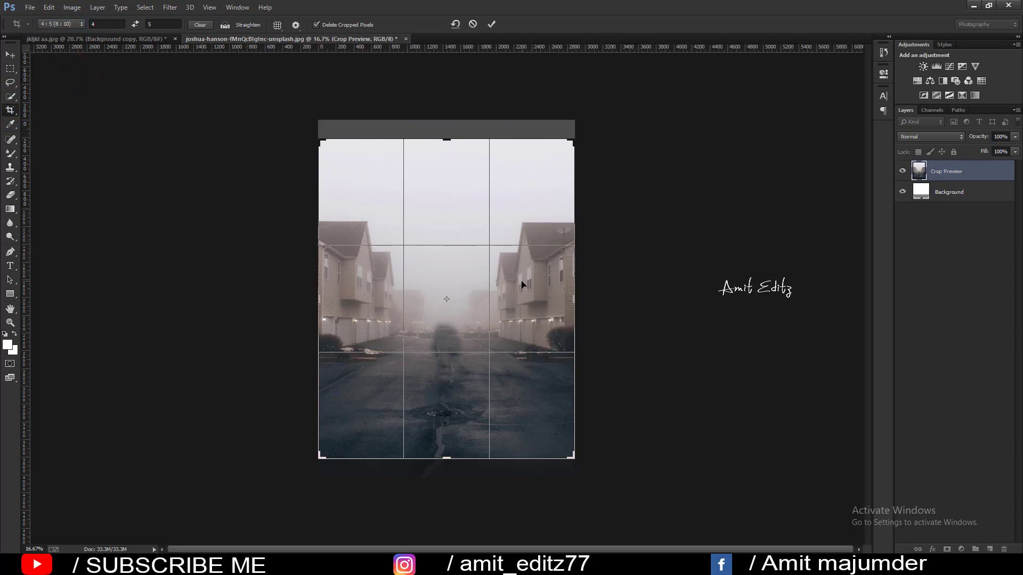
pyautogui.scroll(2, 522, 285)
pyautogui.moveTo(614, 94); pyautogui.dragTo(598, 110)
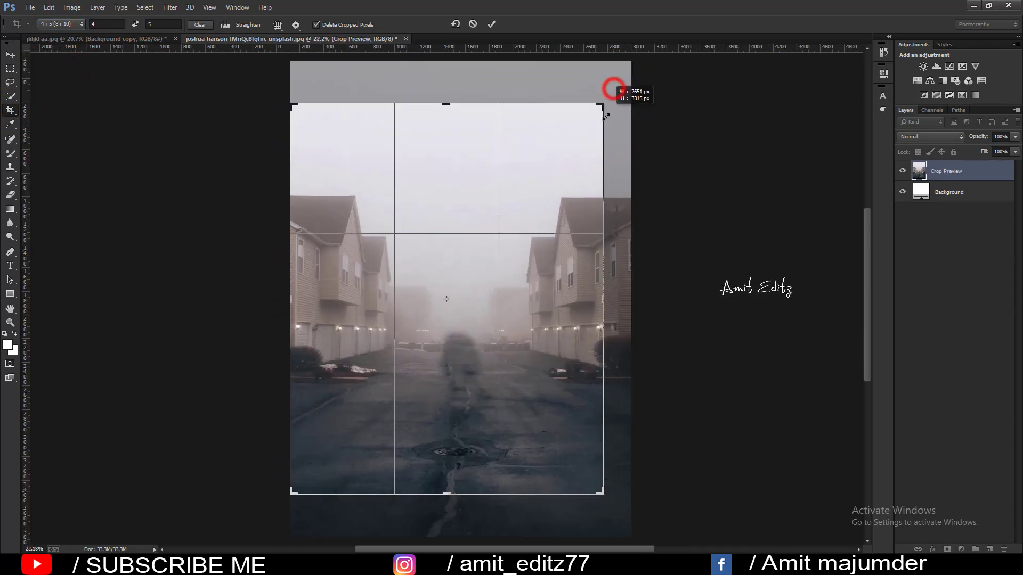
pyautogui.click(538, 191)
pyautogui.moveTo(534, 190); pyautogui.dragTo(509, 252)
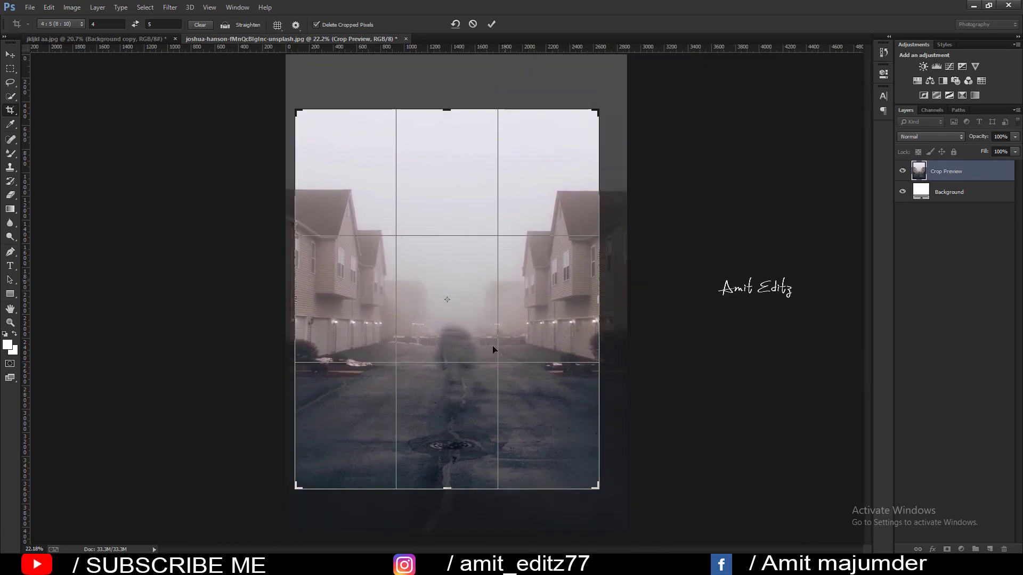
# - Adjust the crop's bottom, left and top edges, then commit the crop
pyautogui.moveTo(442, 501); pyautogui.dragTo(446, 486)
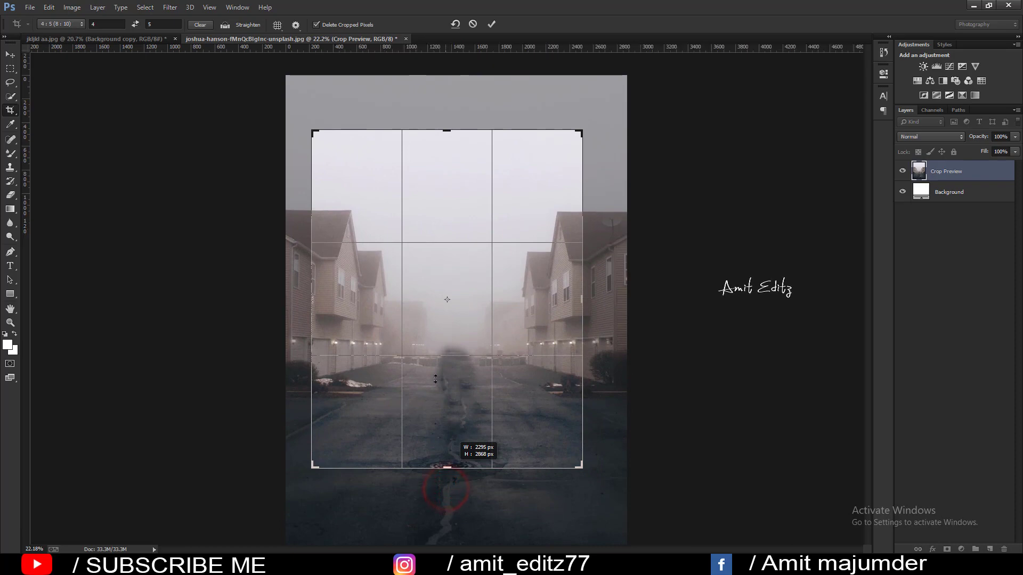
pyautogui.moveTo(437, 379); pyautogui.dragTo(420, 373)
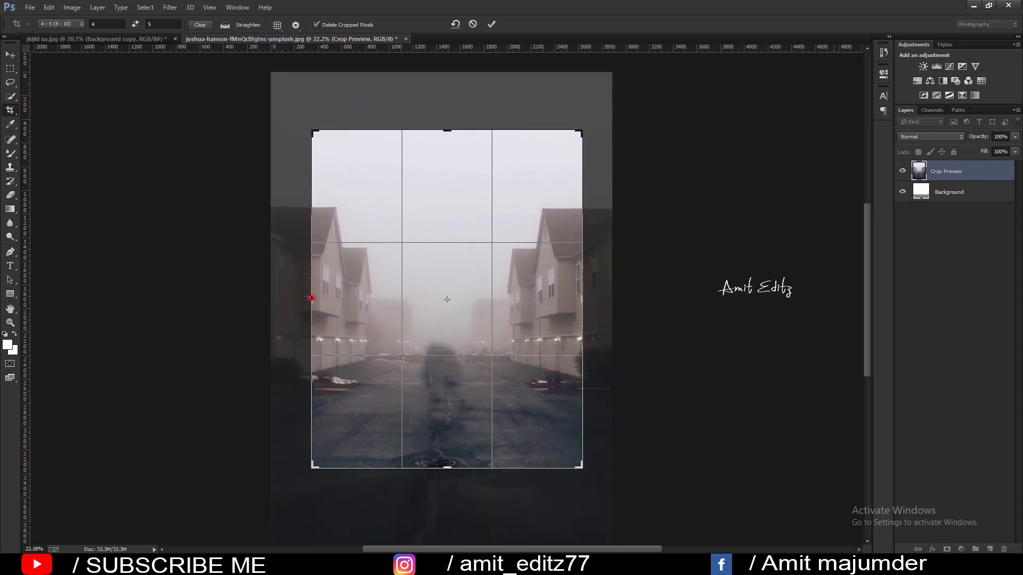
pyautogui.moveTo(310, 299); pyautogui.dragTo(302, 290)
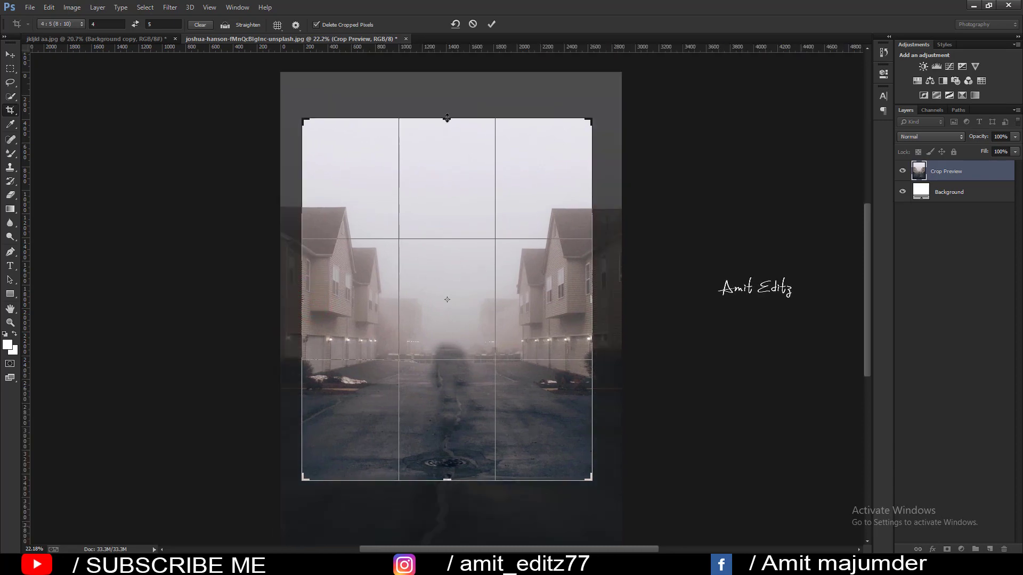
pyautogui.moveTo(447, 119); pyautogui.dragTo(448, 121)
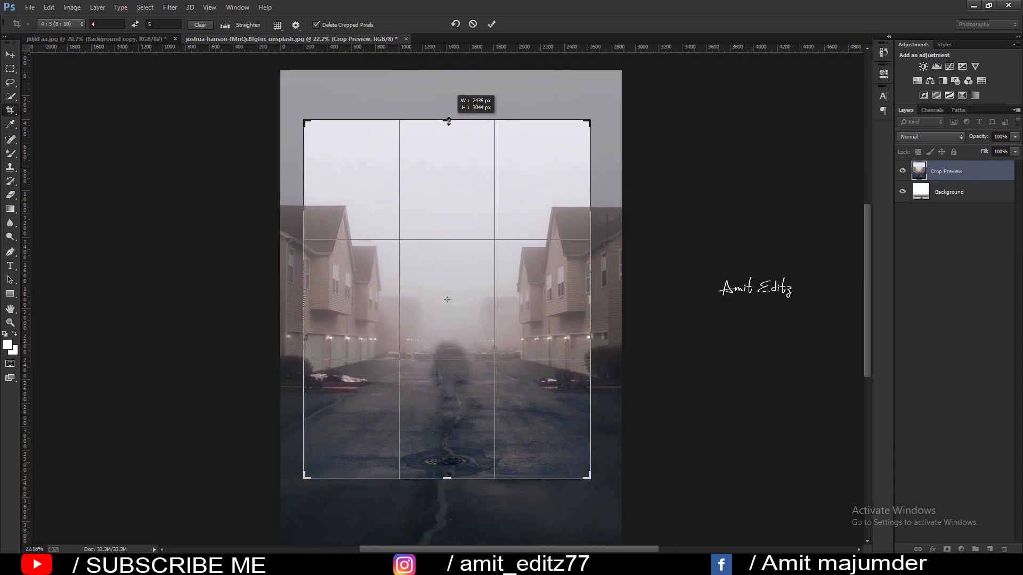
pyautogui.moveTo(448, 120); pyautogui.dragTo(447, 118)
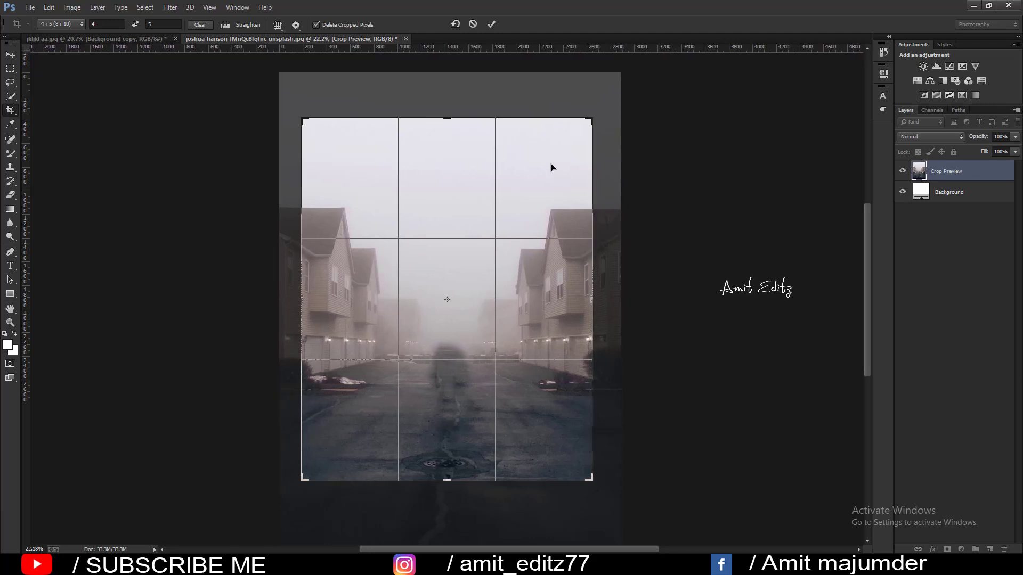
pyautogui.moveTo(446, 117); pyautogui.dragTo(445, 120)
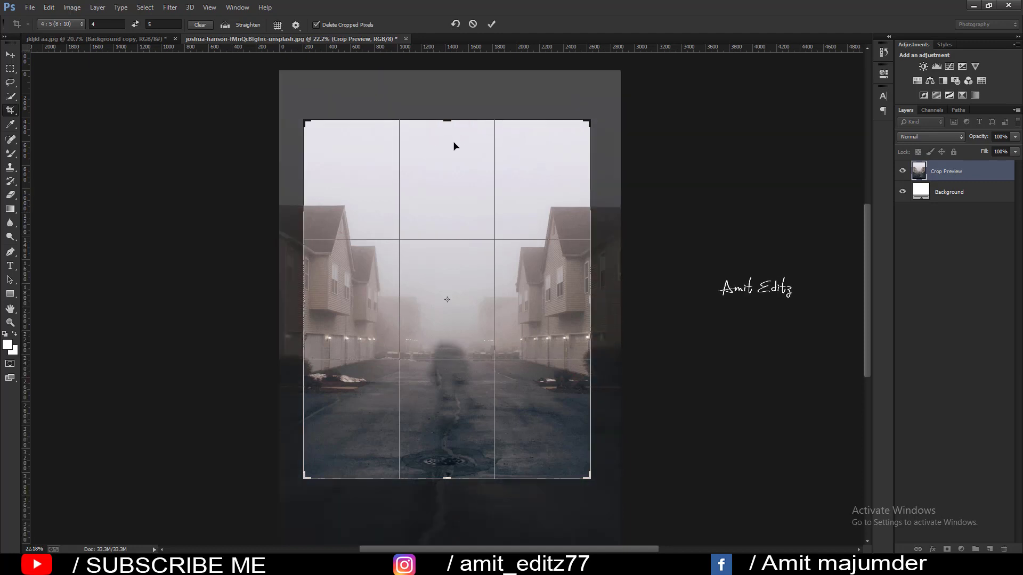
pyautogui.press('Return')
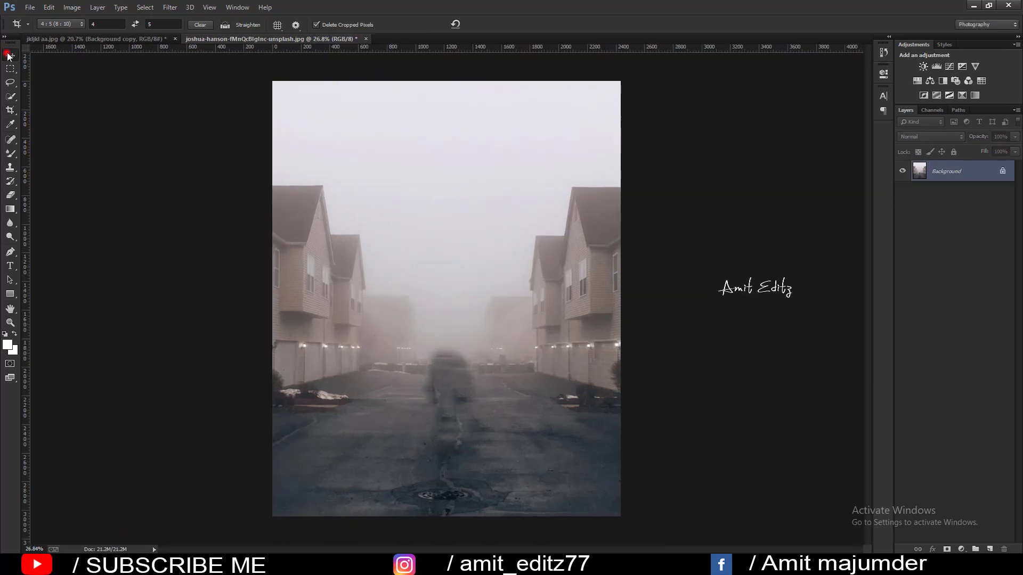
pyautogui.click(9, 54)
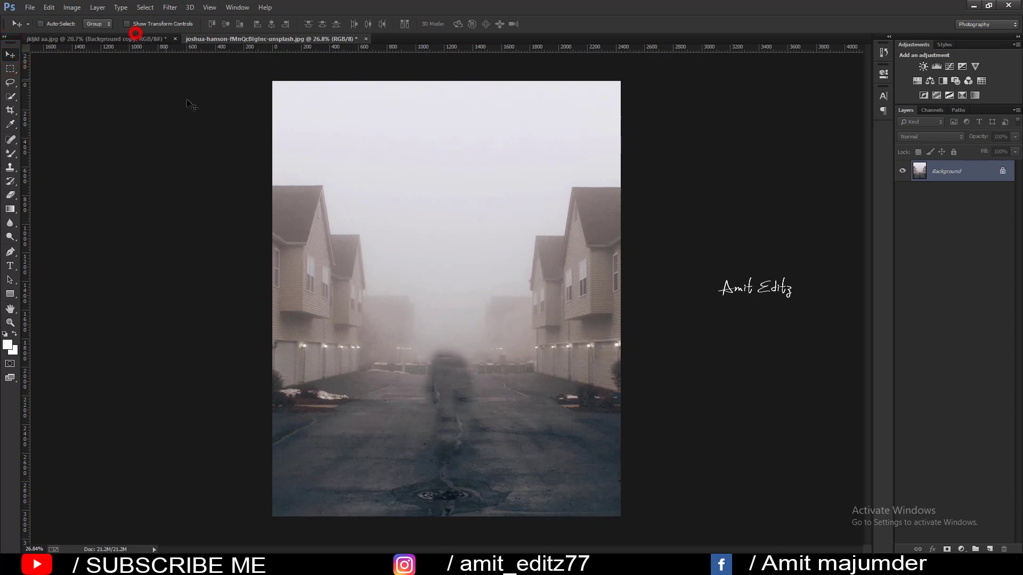
# - Bring the cut-out man into the street photo, scale him down and commit placement
pyautogui.click(96, 39)
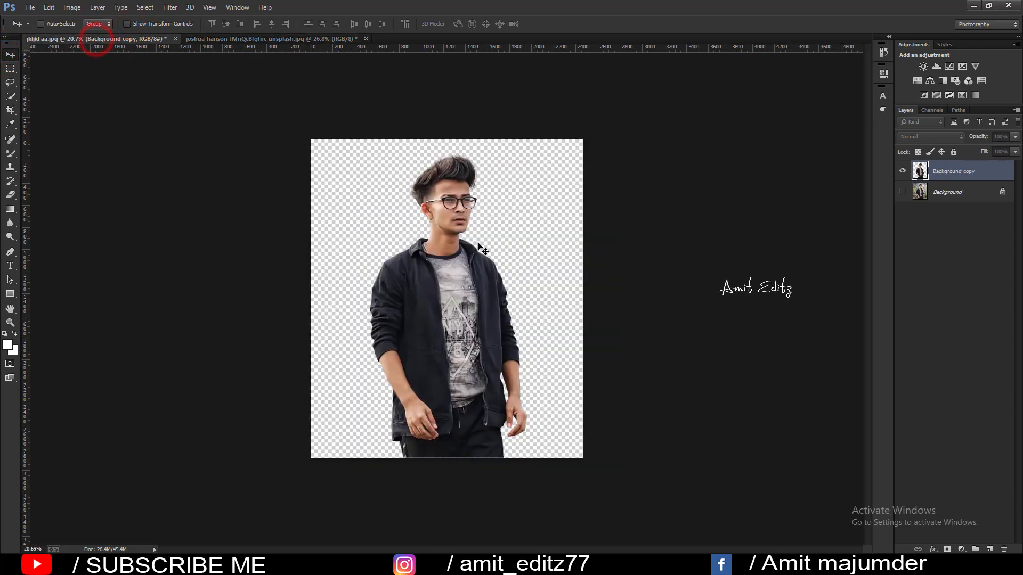
pyautogui.moveTo(447, 224)
pyautogui.mouseDown()
pyautogui.moveTo(251, 40)
pyautogui.moveTo(456, 343)
pyautogui.mouseUp()
pyautogui.hotkey('ctrl', 't')
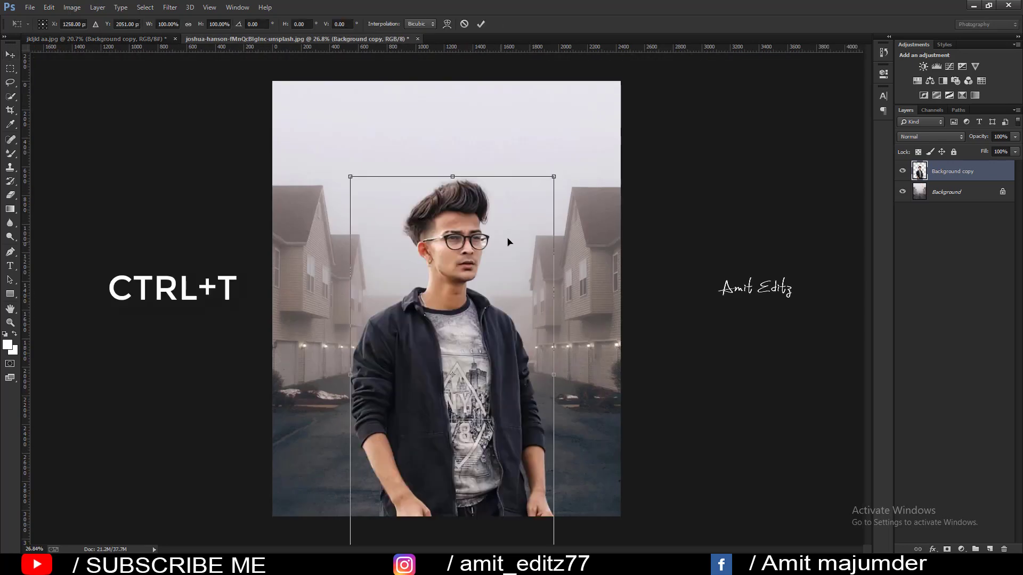
pyautogui.moveTo(554, 176)
pyautogui.mouseDown()
pyautogui.moveTo(492, 316)
pyautogui.moveTo(515, 274)
pyautogui.moveTo(497, 271)
pyautogui.mouseUp()
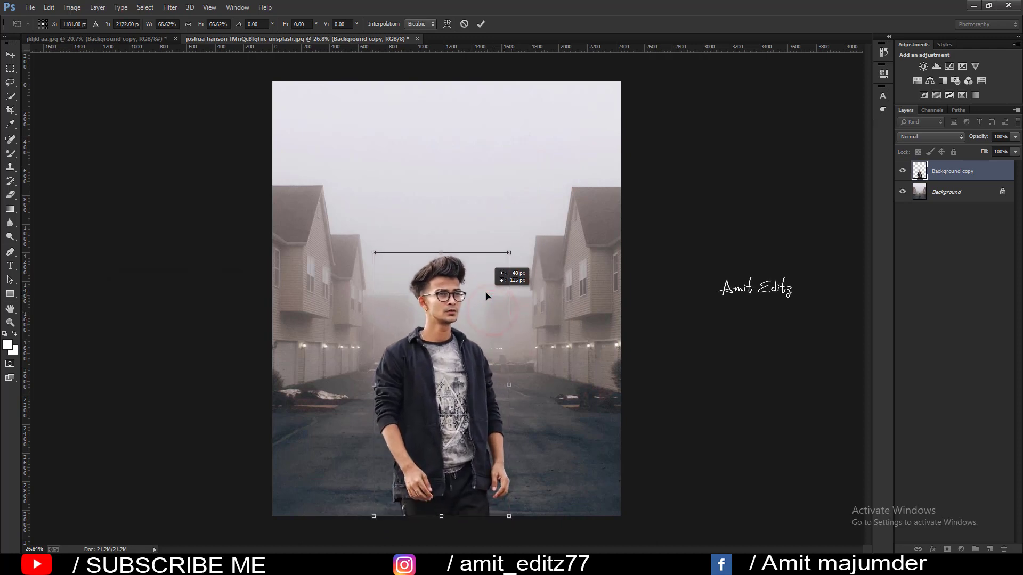
pyautogui.moveTo(454, 308); pyautogui.dragTo(469, 307)
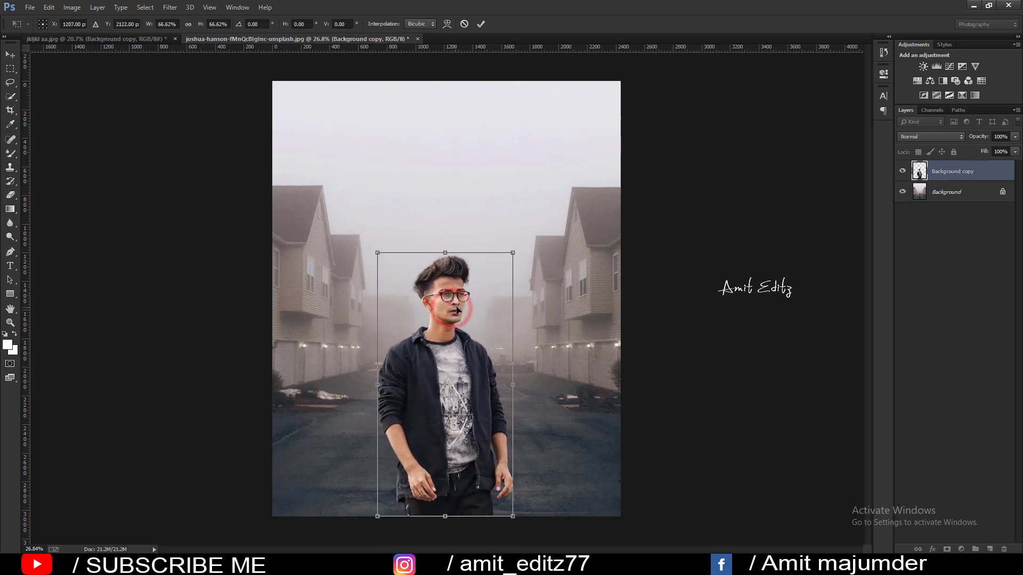
pyautogui.press('Return')
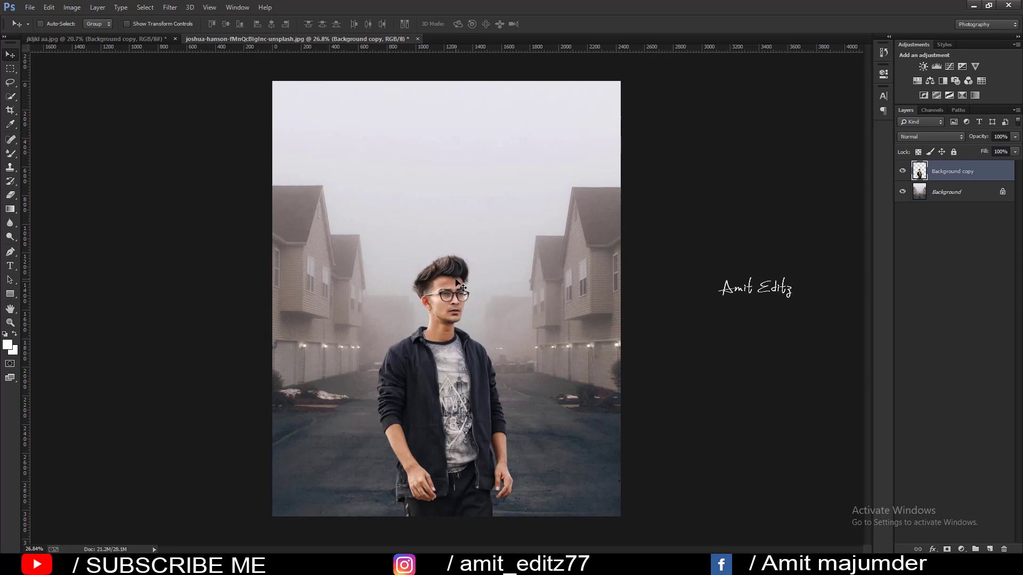
# - Preview a Gaussian Blur of radius 4.3 on the Background street layer
pyautogui.scroll(1, 456, 279)
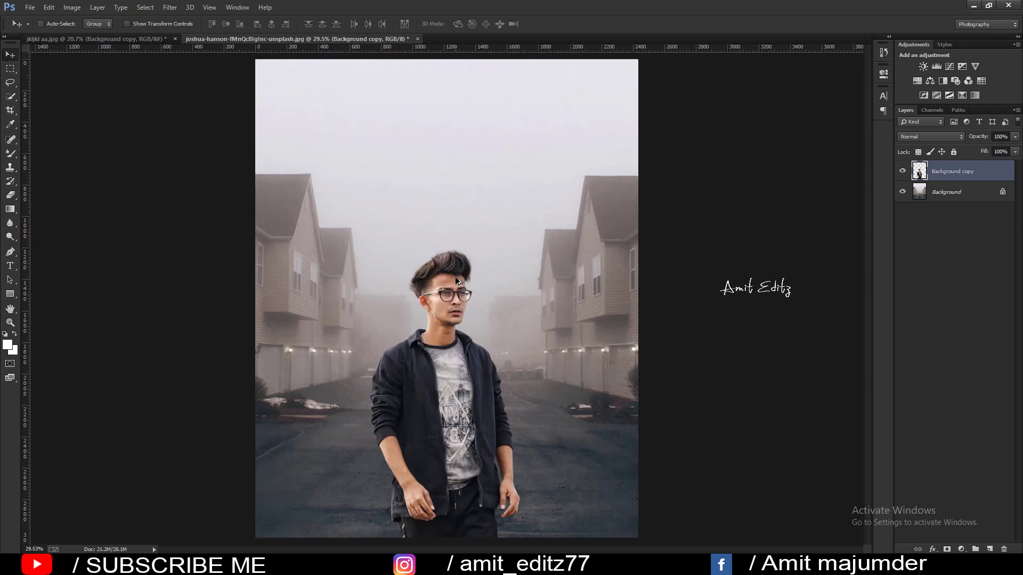
pyautogui.click(934, 193)
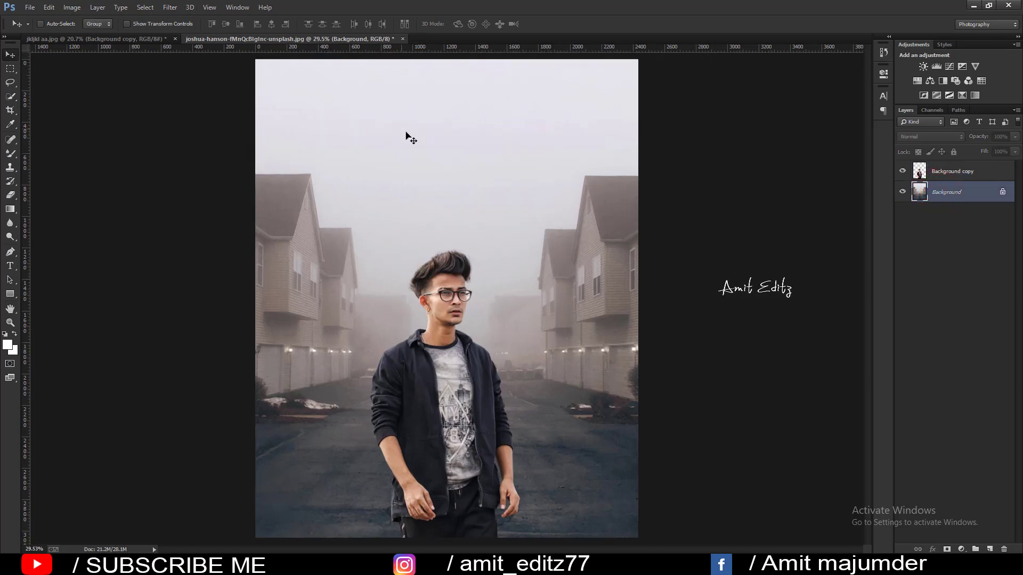
pyautogui.click(170, 8)
pyautogui.moveTo(232, 134)
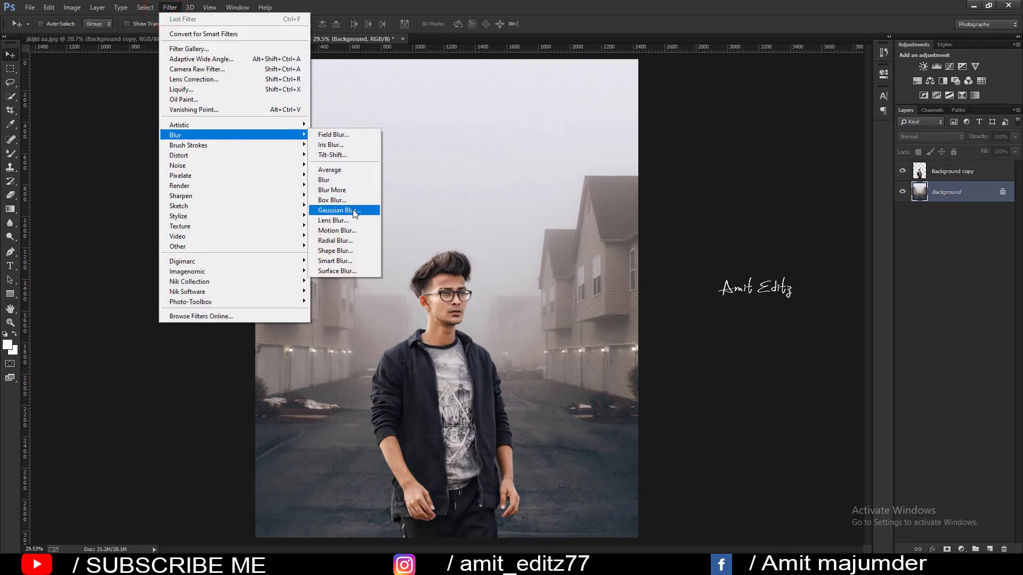
pyautogui.click(354, 211)
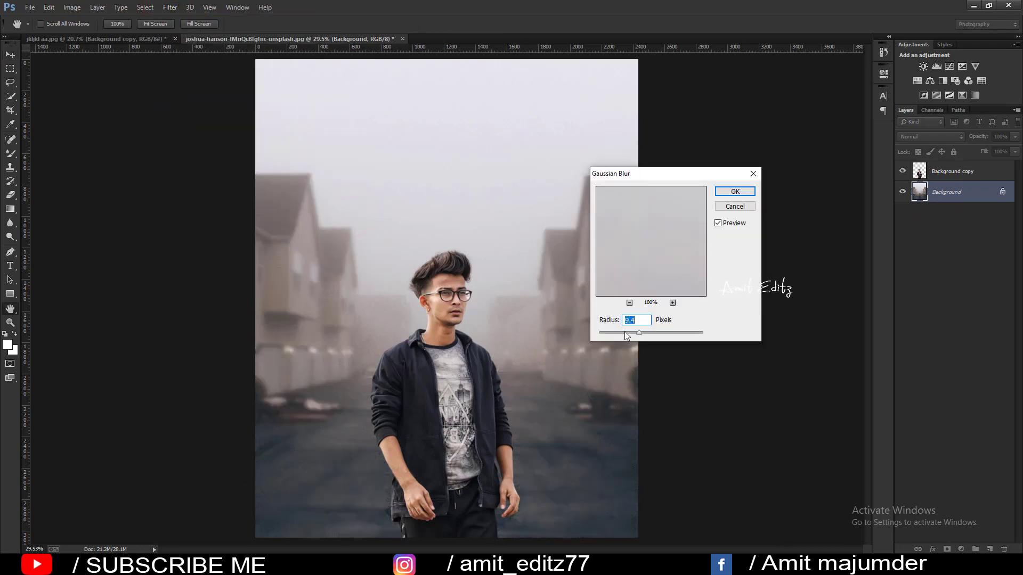
pyautogui.click(623, 332)
# - Cancel the Gaussian Blur and start a Tilt-Shift with the focus band near the bottom
pyautogui.click(754, 174)
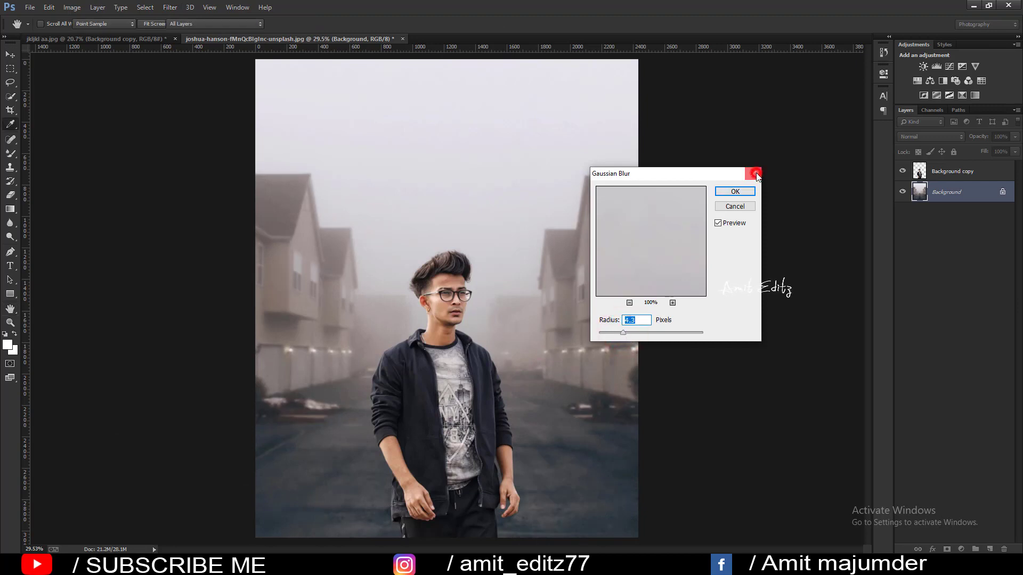
pyautogui.click(169, 7)
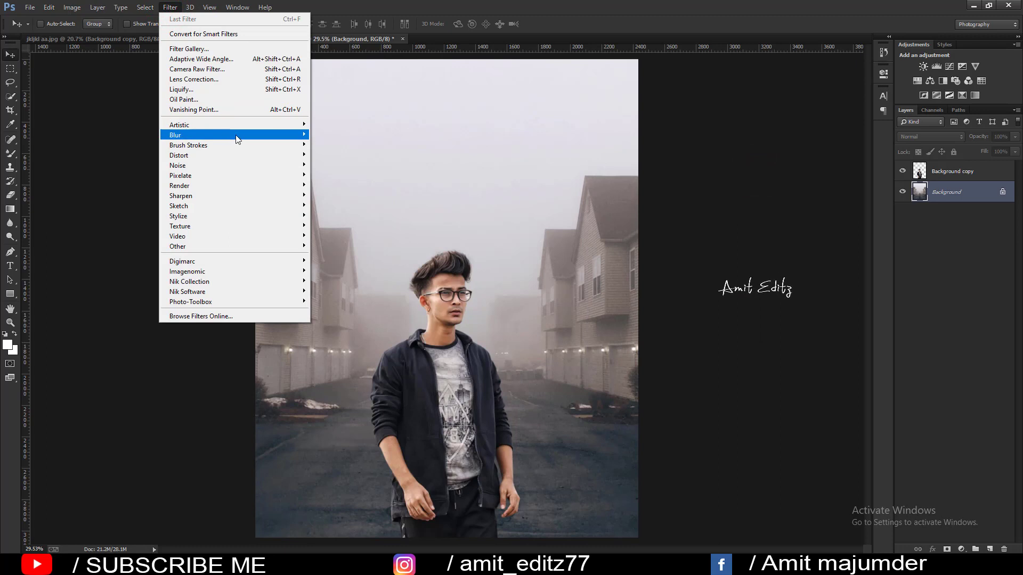
pyautogui.moveTo(232, 135)
pyautogui.click(339, 155)
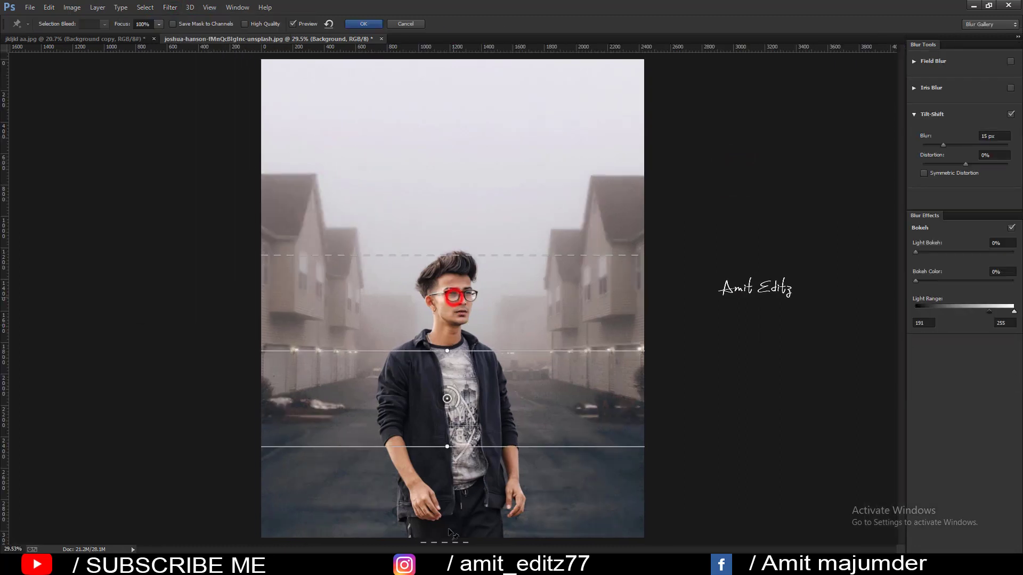
pyautogui.moveTo(453, 298); pyautogui.dragTo(439, 574)
pyautogui.moveTo(439, 528); pyautogui.dragTo(438, 528)
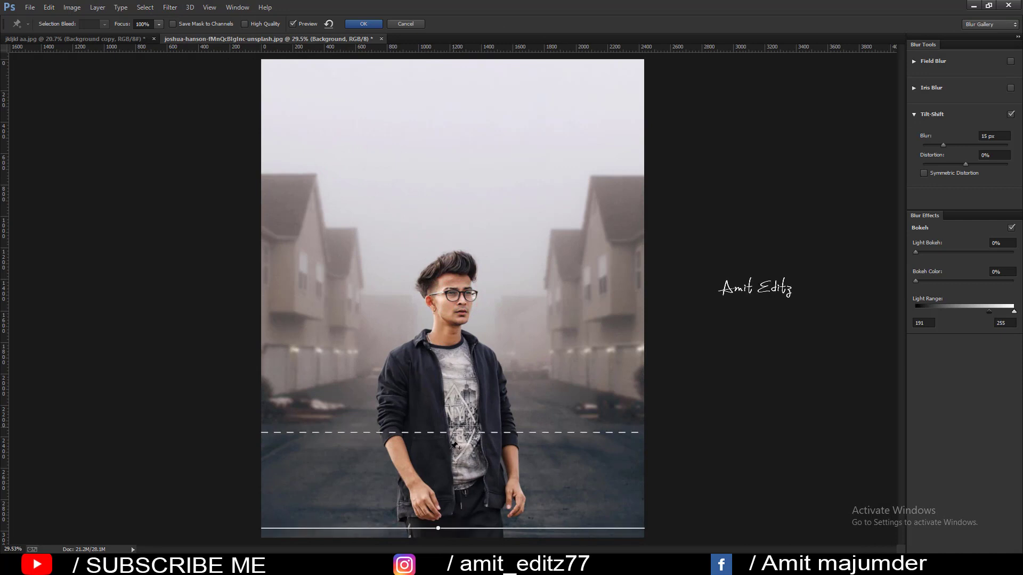
pyautogui.moveTo(453, 464)
pyautogui.mouseDown()
pyautogui.moveTo(453, 515)
pyautogui.moveTo(408, 533)
pyautogui.mouseUp()
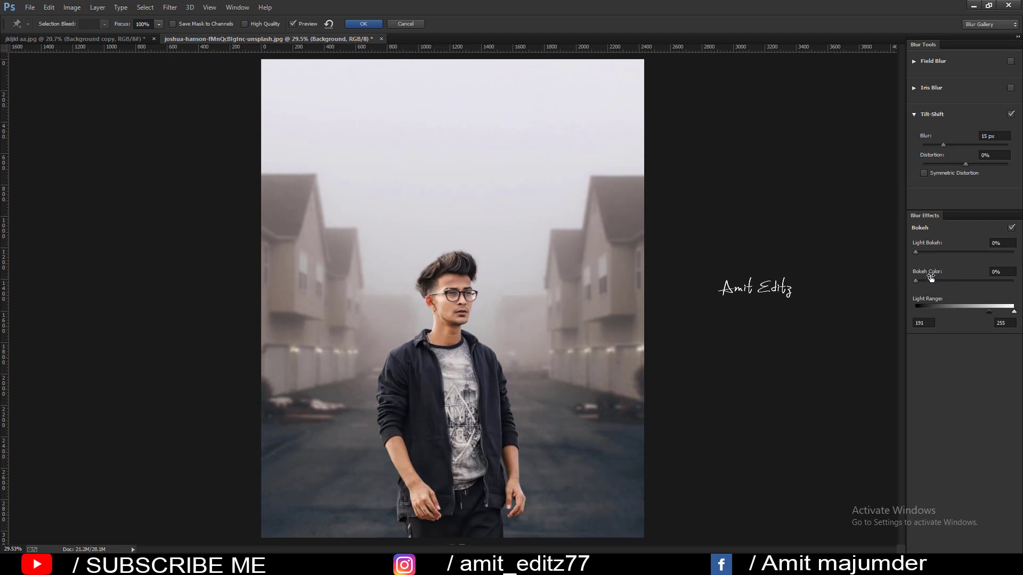
# - Set Tilt-Shift Bokeh Color to 26%, Light Bokeh to 20% and Blur to 17 px
pyautogui.moveTo(928, 281)
pyautogui.mouseDown()
pyautogui.moveTo(941, 281)
pyautogui.moveTo(942, 251)
pyautogui.mouseUp()
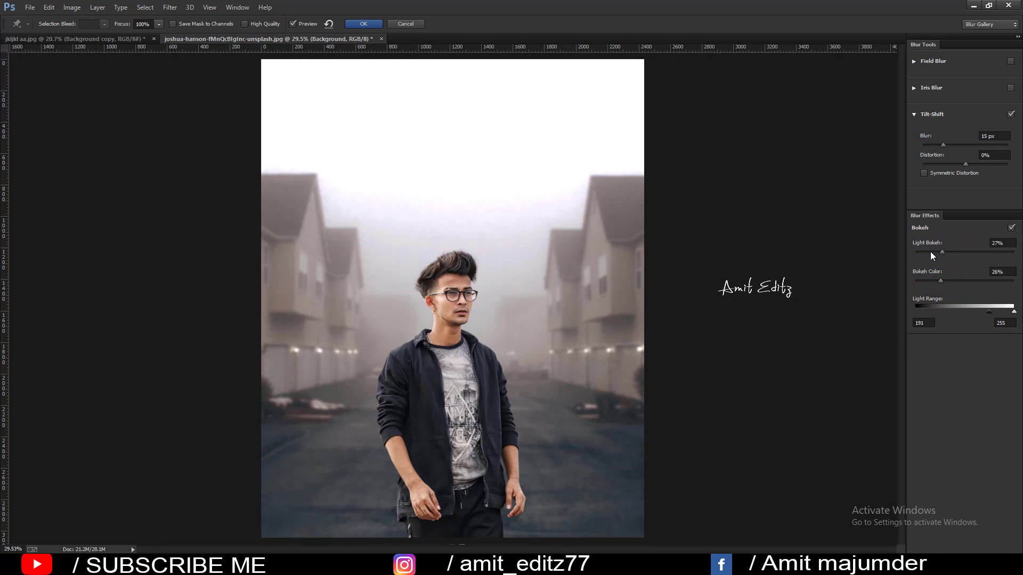
pyautogui.click(930, 252)
pyautogui.click(935, 255)
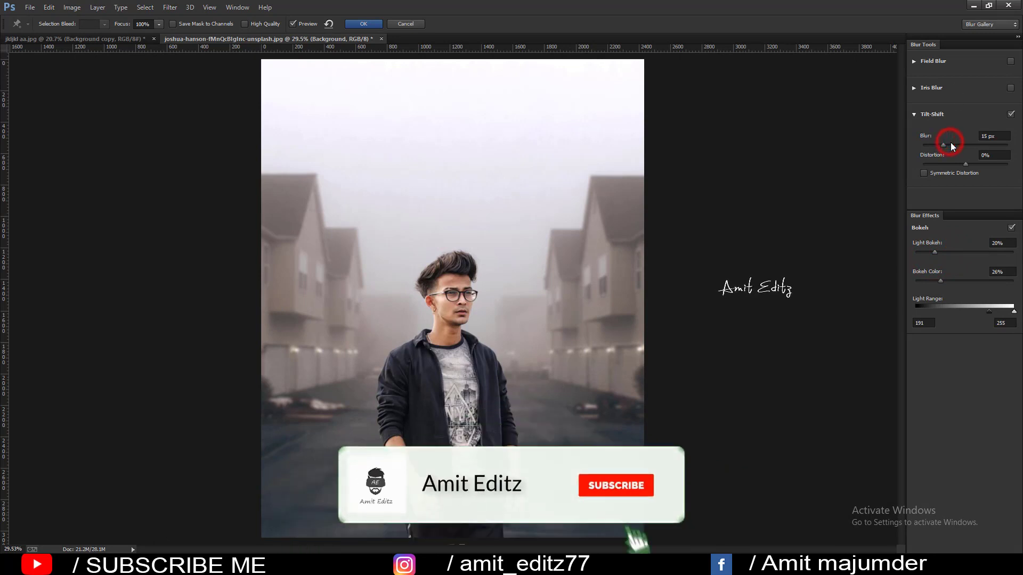
pyautogui.moveTo(954, 145); pyautogui.dragTo(950, 143)
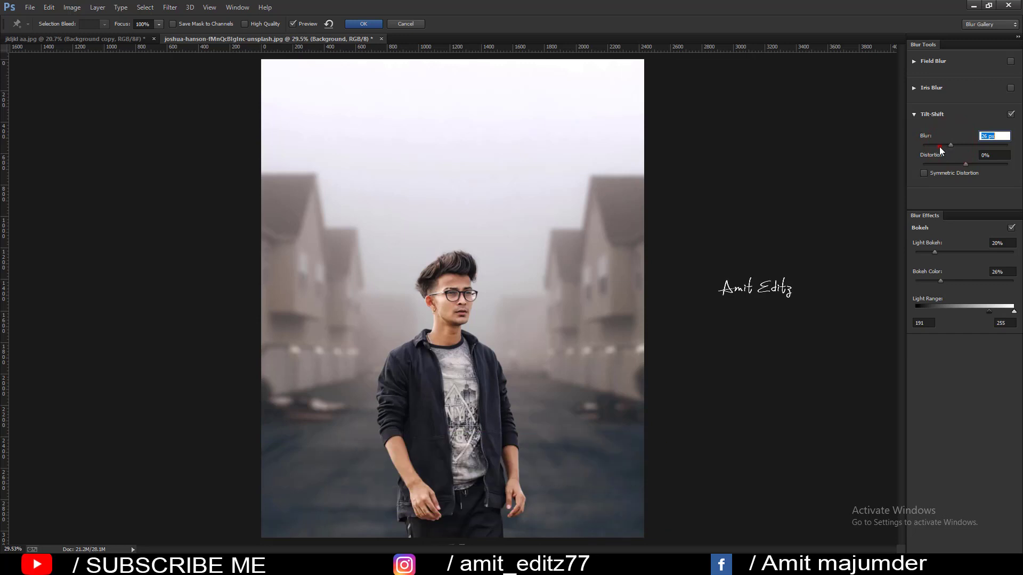
pyautogui.moveTo(952, 145); pyautogui.dragTo(940, 146)
pyautogui.click(945, 145)
# - Discard the Tilt-Shift and apply a 7.6-pixel Gaussian Blur to the street background
pyautogui.click(402, 24)
pyautogui.click(170, 7)
pyautogui.moveTo(175, 136)
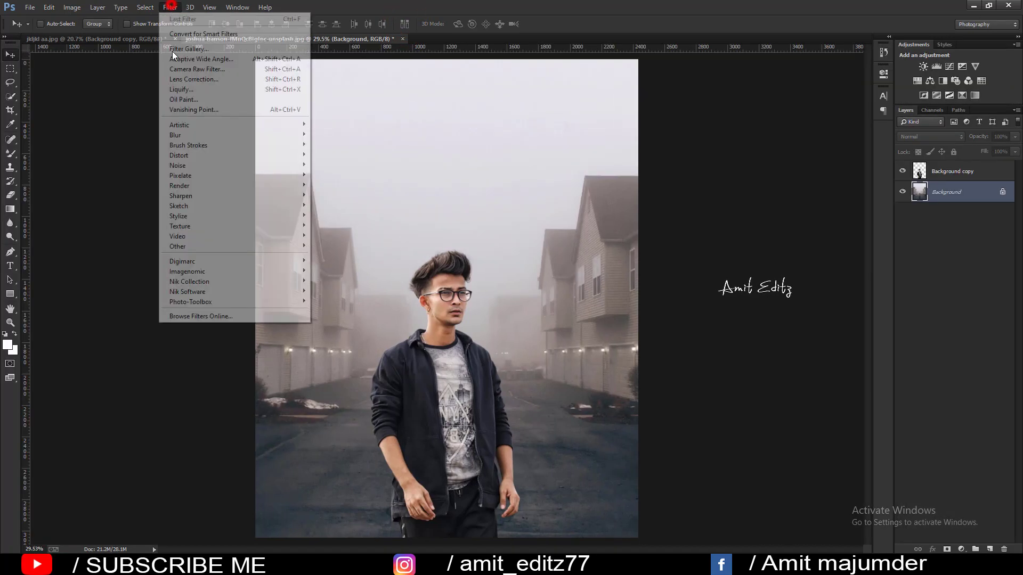
pyautogui.click(335, 211)
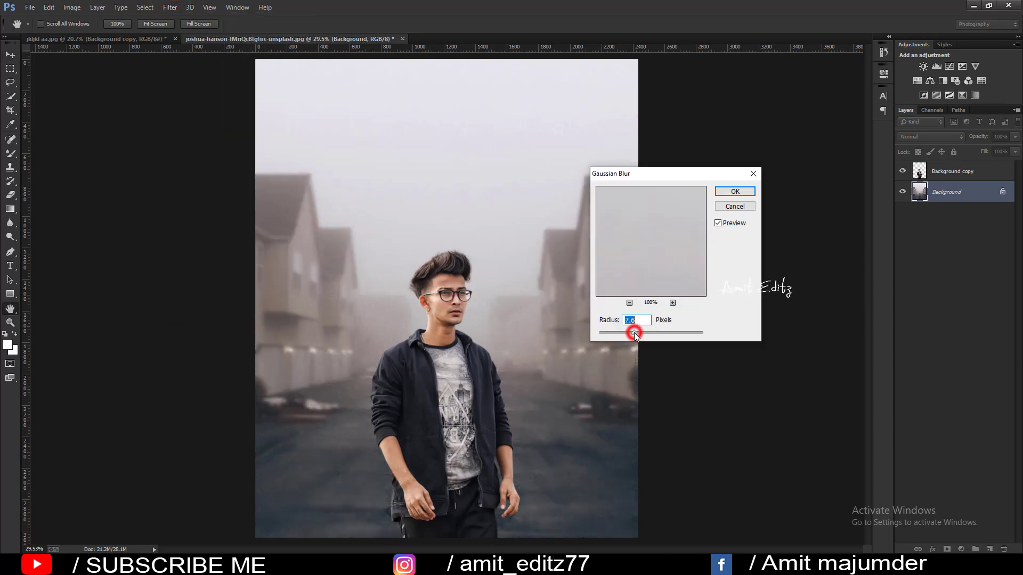
pyautogui.moveTo(634, 332); pyautogui.dragTo(630, 332)
pyautogui.click(734, 192)
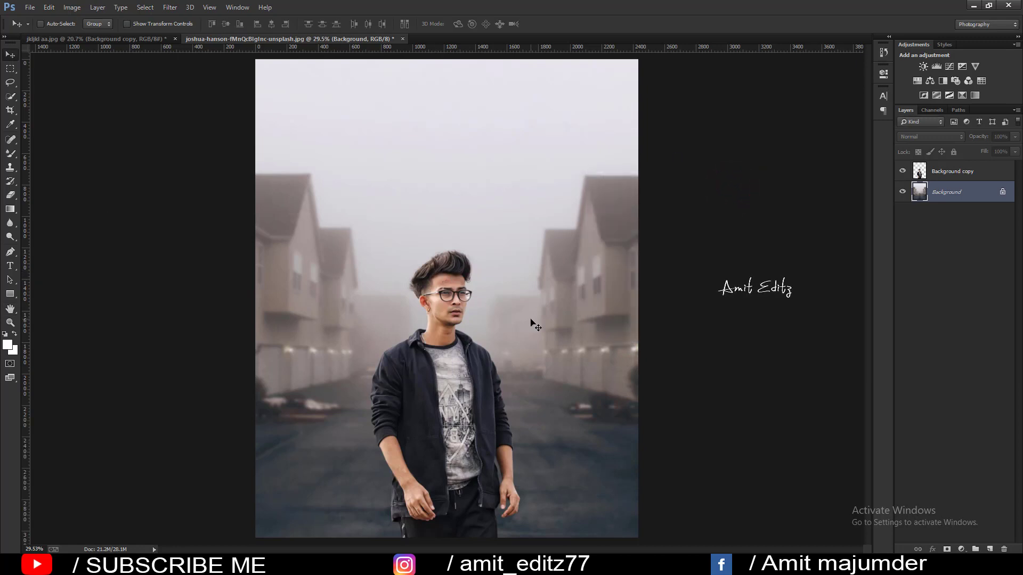
pyautogui.scroll(-1, 501, 329)
pyautogui.scroll(-1, 501, 329)
pyautogui.scroll(1, 501, 330)
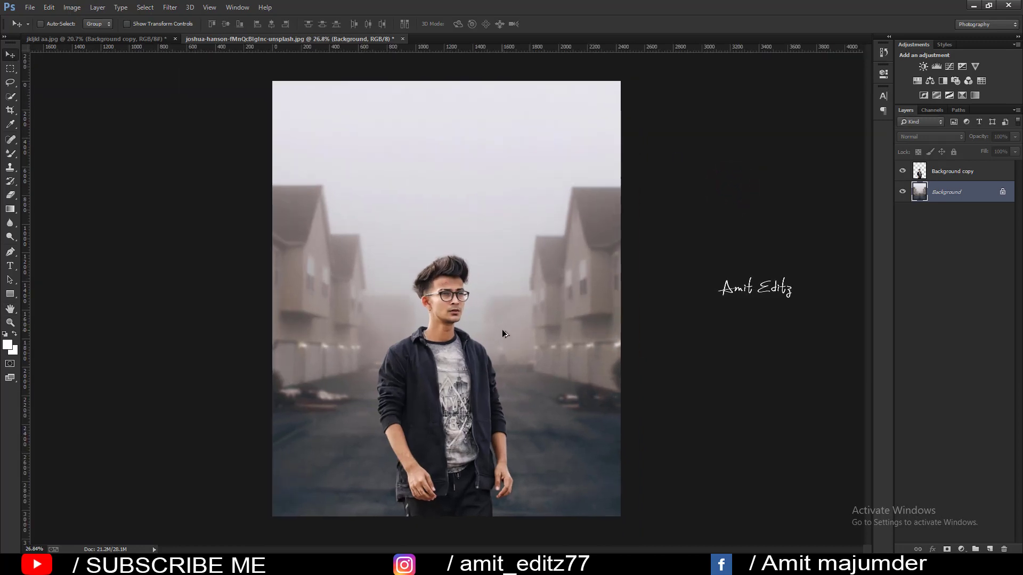
# - On the man's layer, smooth the forehead and cheek skin with a 26 px Mixer Brush
pyautogui.click(939, 176)
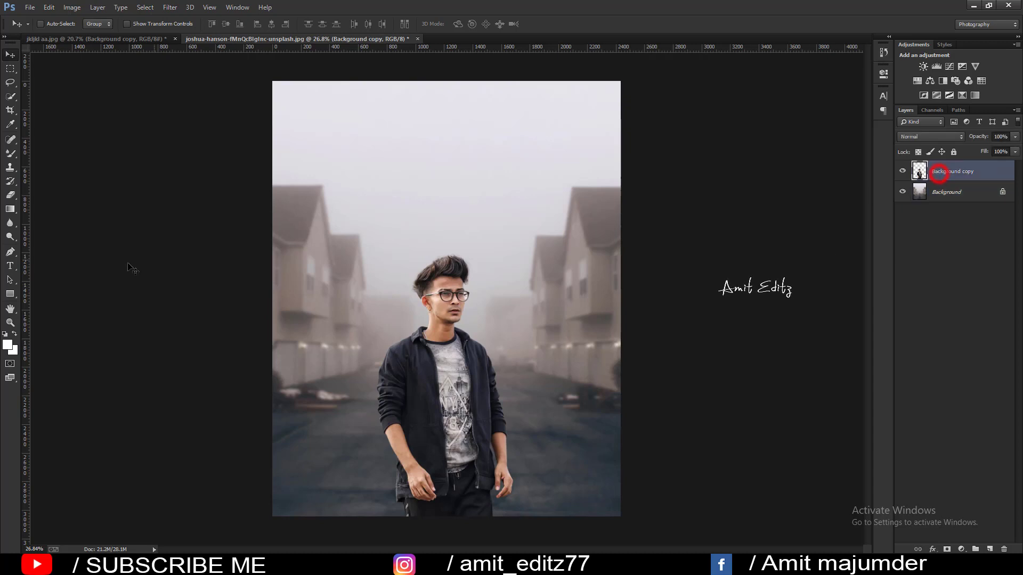
pyautogui.rightClick(15, 152)
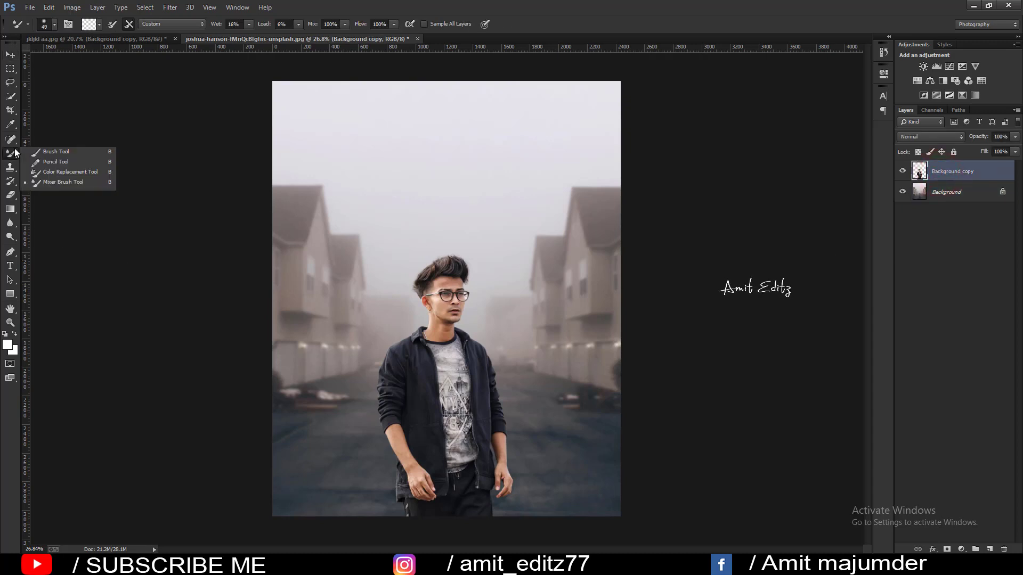
pyautogui.click(35, 186)
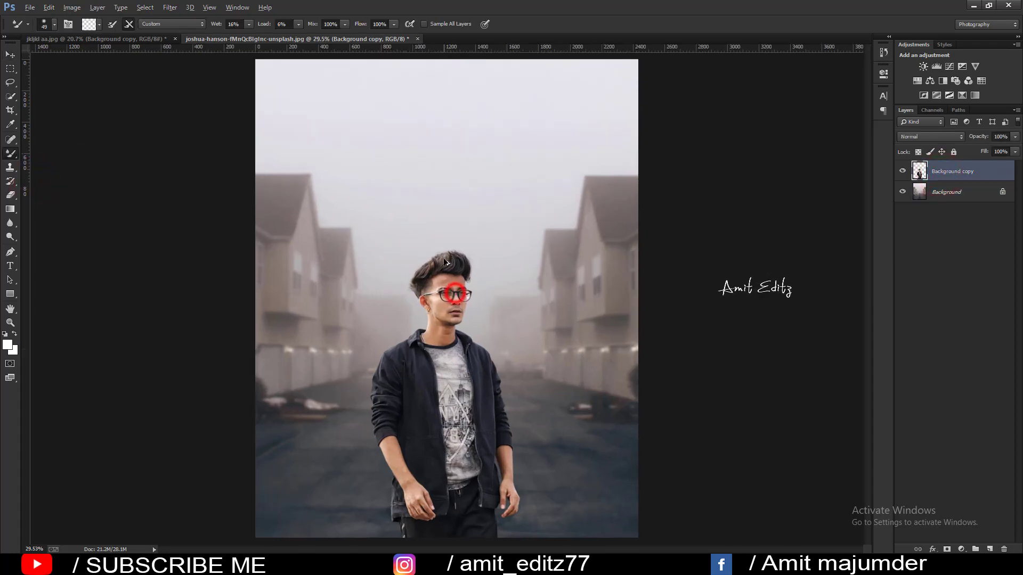
pyautogui.scroll(5, 455, 294)
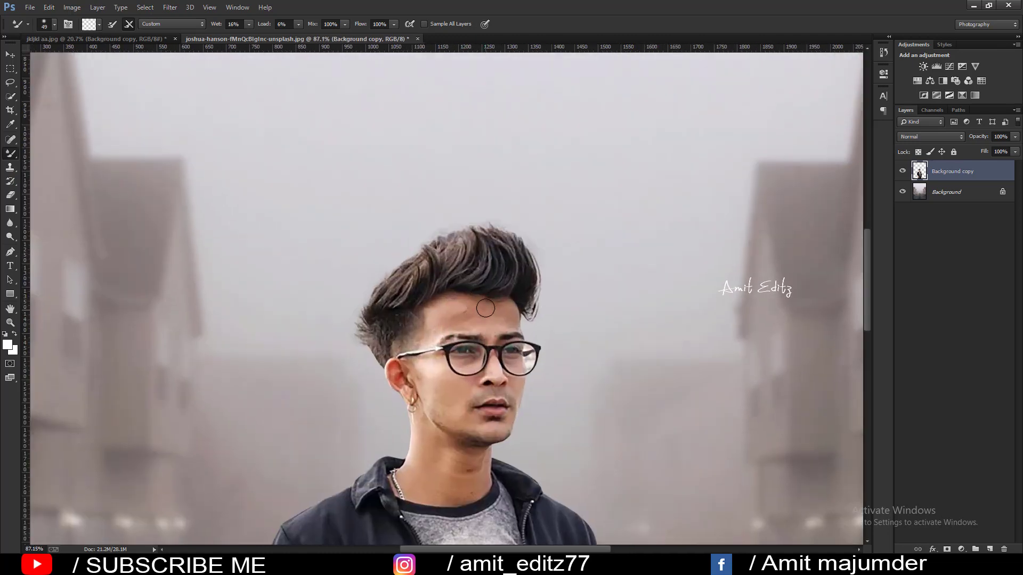
pyautogui.click(476, 310)
pyautogui.click(441, 331)
pyautogui.click(441, 379)
# - Enlarge the Mixer Brush to about 53 px and smooth the chin and nose skin
pyautogui.rightClick(437, 374)
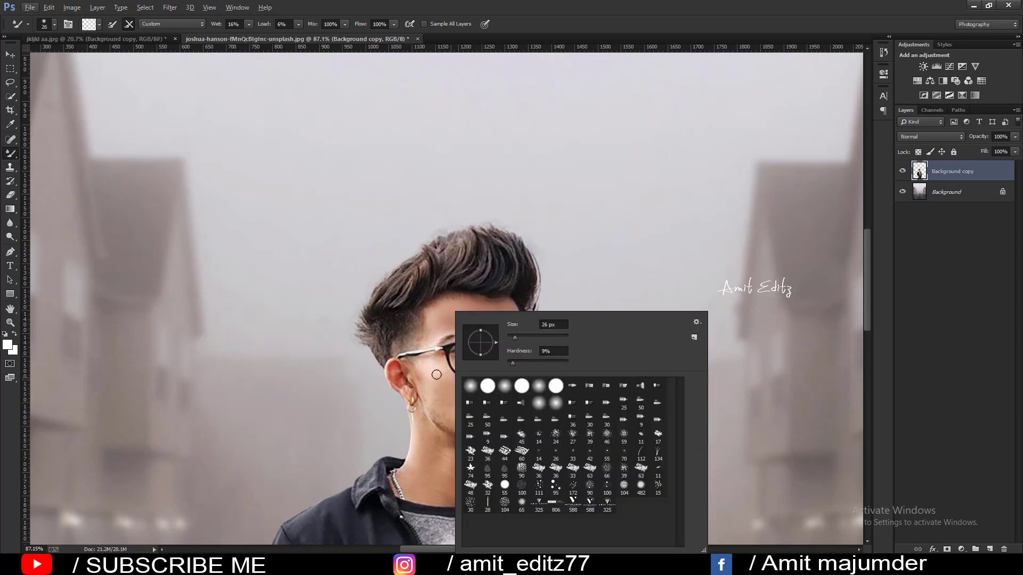
pyautogui.moveTo(436, 374)
pyautogui.mouseDown()
pyautogui.moveTo(452, 385)
pyautogui.moveTo(445, 409)
pyautogui.moveTo(493, 429)
pyautogui.mouseUp()
pyautogui.moveTo(497, 362)
pyautogui.mouseDown()
pyautogui.moveTo(496, 374)
pyautogui.moveTo(525, 391)
pyautogui.mouseUp()
pyautogui.scroll(-2, 515, 393)
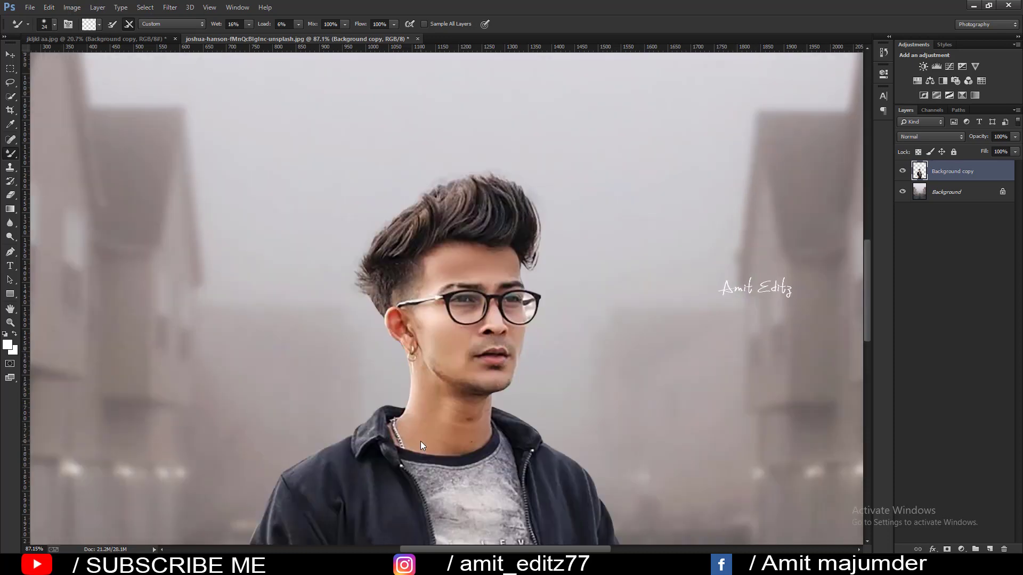
pyautogui.moveTo(421, 442)
pyautogui.mouseDown()
pyautogui.moveTo(427, 426)
pyautogui.moveTo(463, 425)
pyautogui.mouseUp()
pyautogui.scroll(-2, 465, 427)
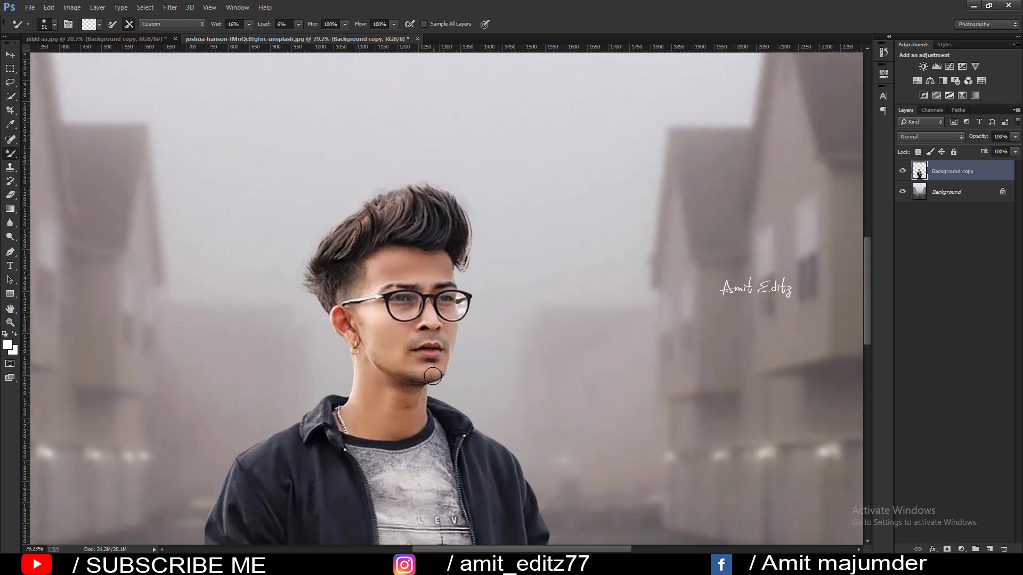
pyautogui.scroll(-1, 428, 379)
pyautogui.scroll(-1, 426, 380)
pyautogui.scroll(-1, 427, 379)
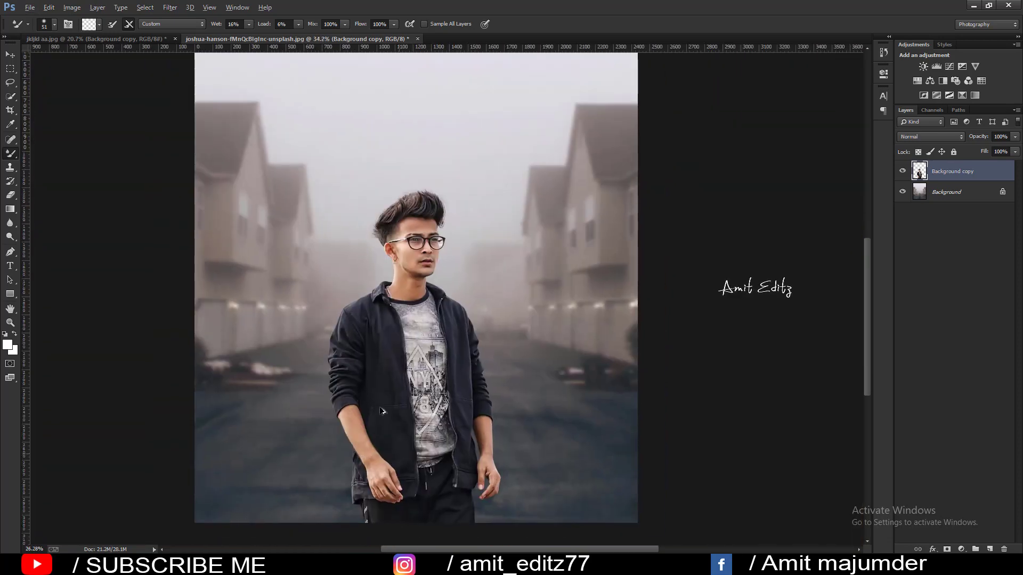
pyautogui.scroll(-2, 427, 380)
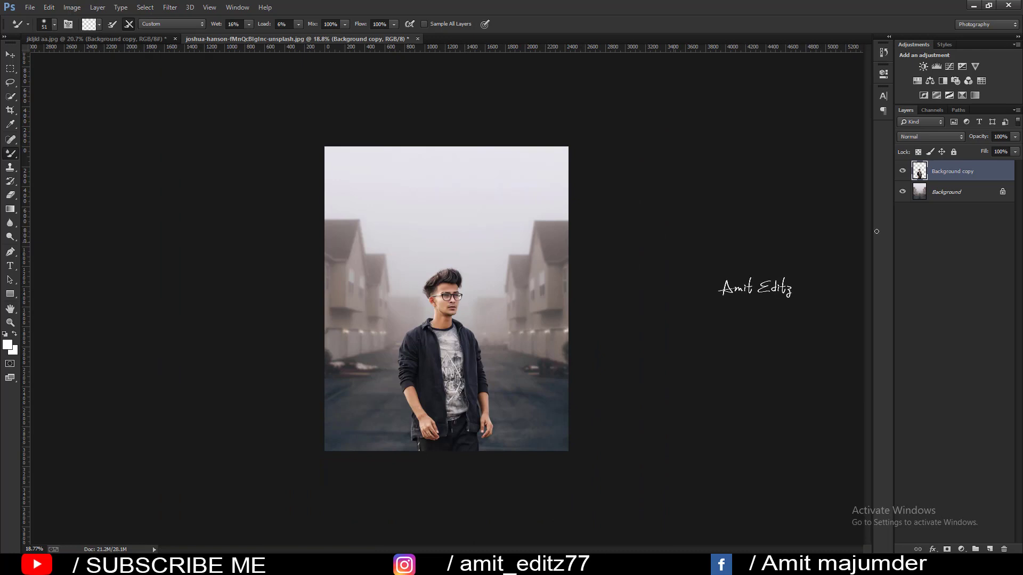
# - Apply a Camera Raw grade to the street layer: Whites +89, Blacks -4, Clarity +8
pyautogui.click(942, 189)
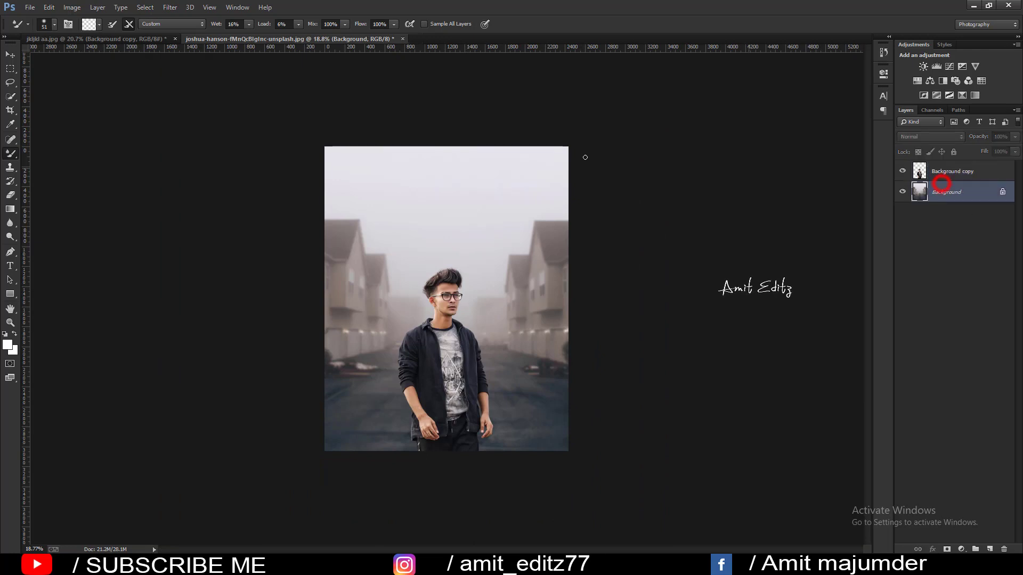
pyautogui.click(169, 7)
pyautogui.click(196, 68)
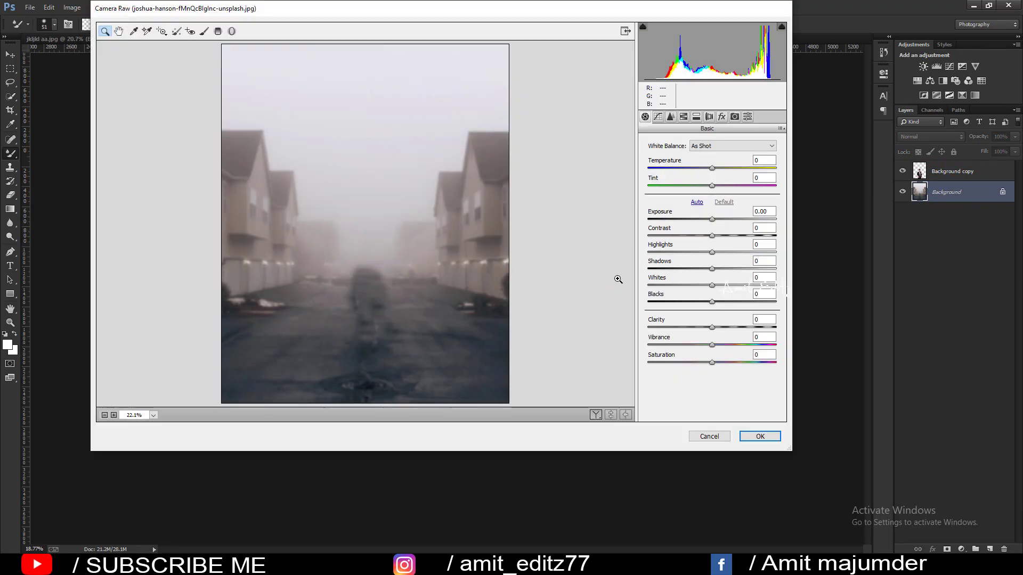
pyautogui.moveTo(712, 285); pyautogui.dragTo(734, 286)
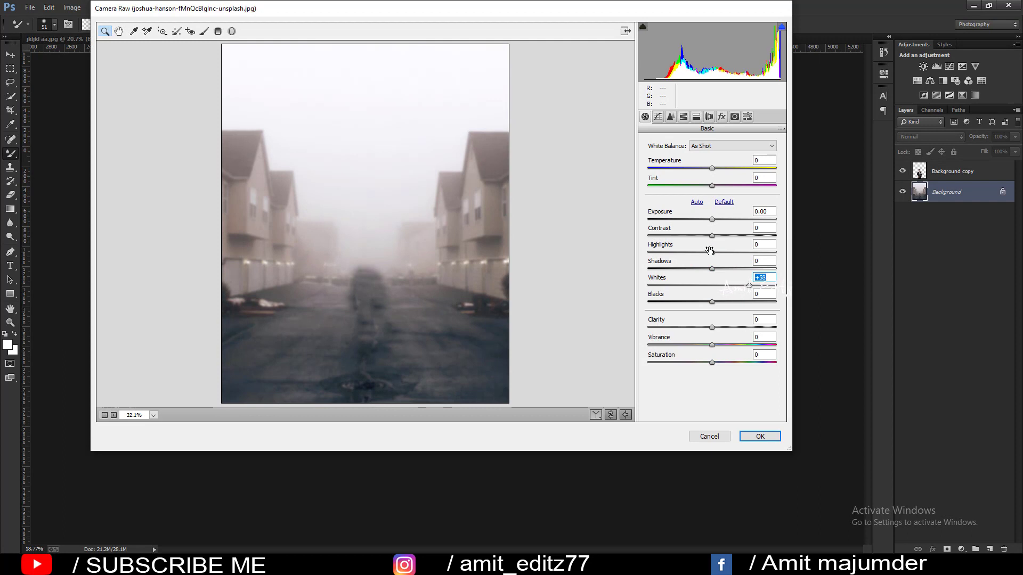
pyautogui.moveTo(710, 251); pyautogui.dragTo(718, 236)
pyautogui.moveTo(712, 302)
pyautogui.mouseDown()
pyautogui.moveTo(688, 299)
pyautogui.moveTo(720, 270)
pyautogui.mouseUp()
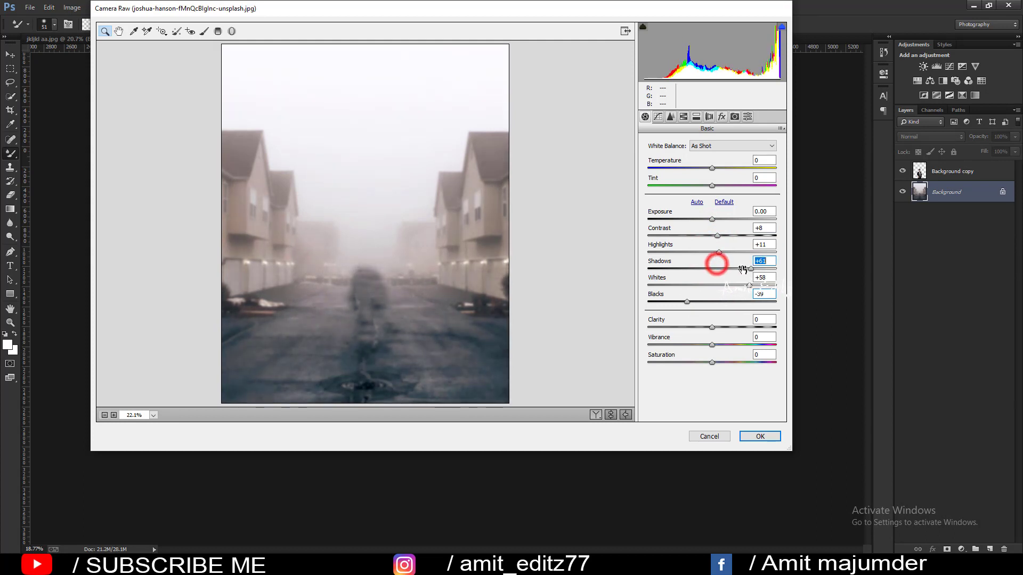
pyautogui.moveTo(689, 300); pyautogui.dragTo(767, 282)
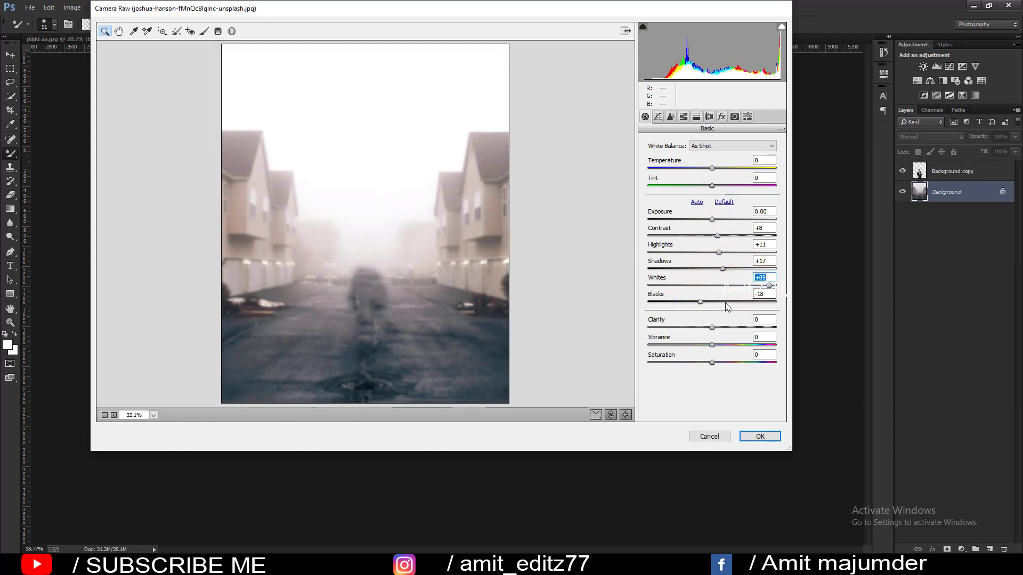
pyautogui.moveTo(700, 301); pyautogui.dragTo(718, 327)
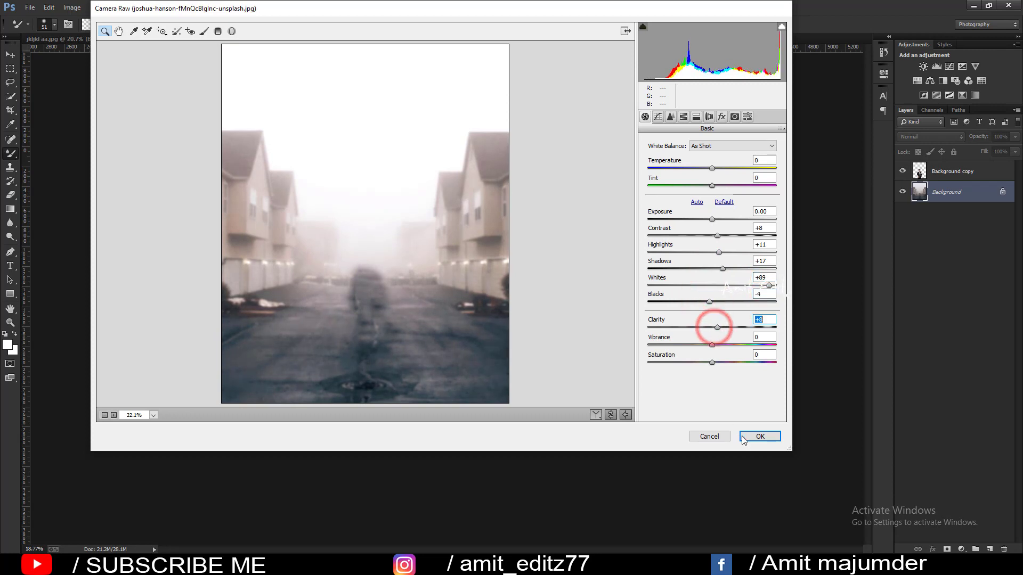
pyautogui.click(743, 438)
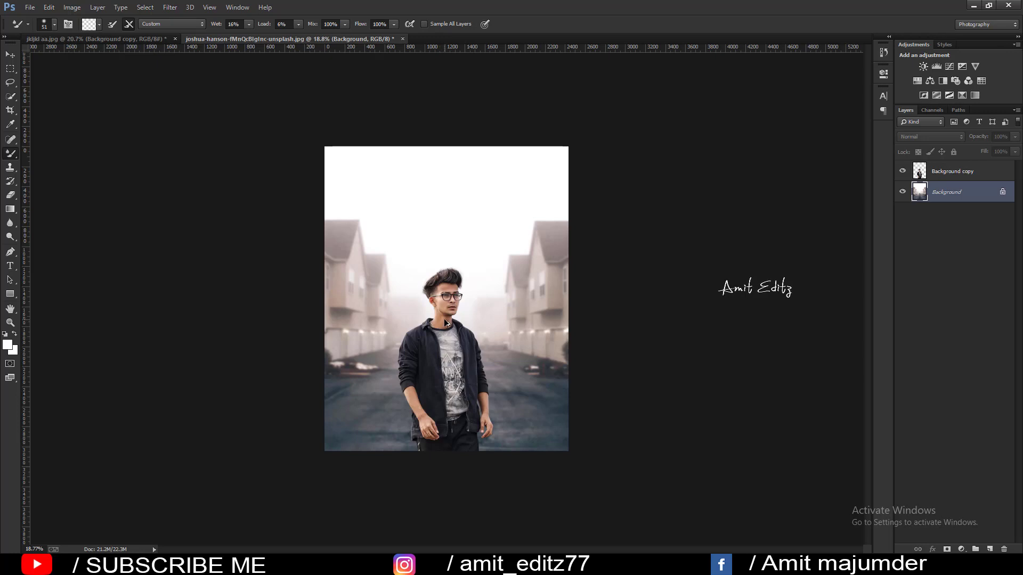
# - Add a new Layer 1 at the top of the stack in Overlay blend mode
pyautogui.hotkey('ctrl', '+')
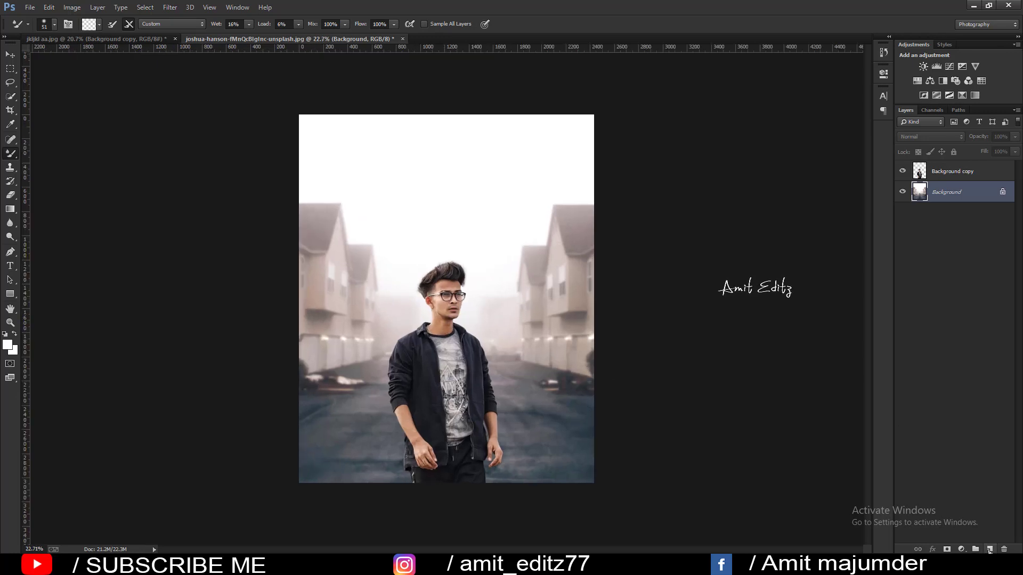
pyautogui.click(989, 549)
pyautogui.moveTo(952, 193); pyautogui.dragTo(949, 156)
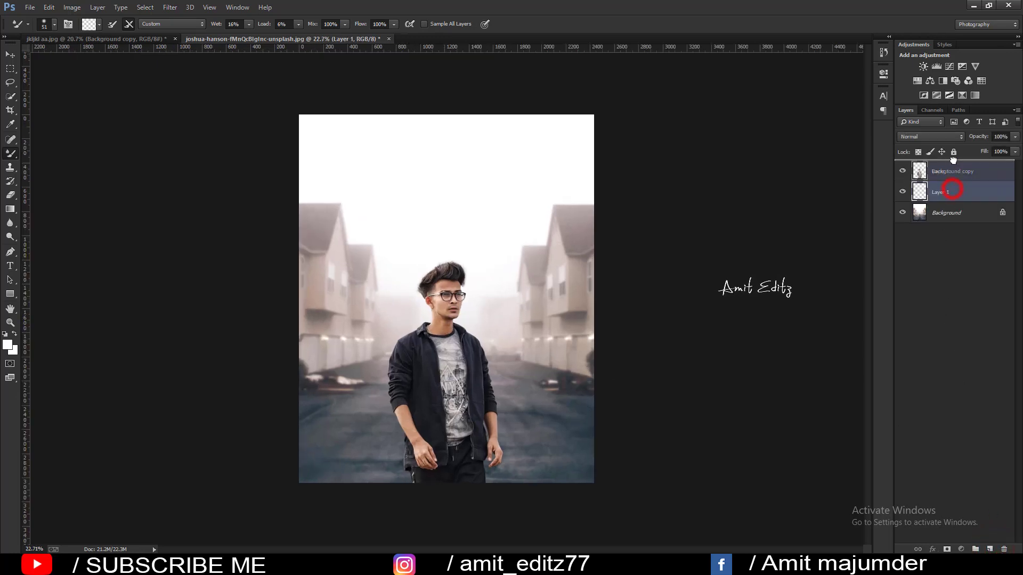
pyautogui.click(927, 136)
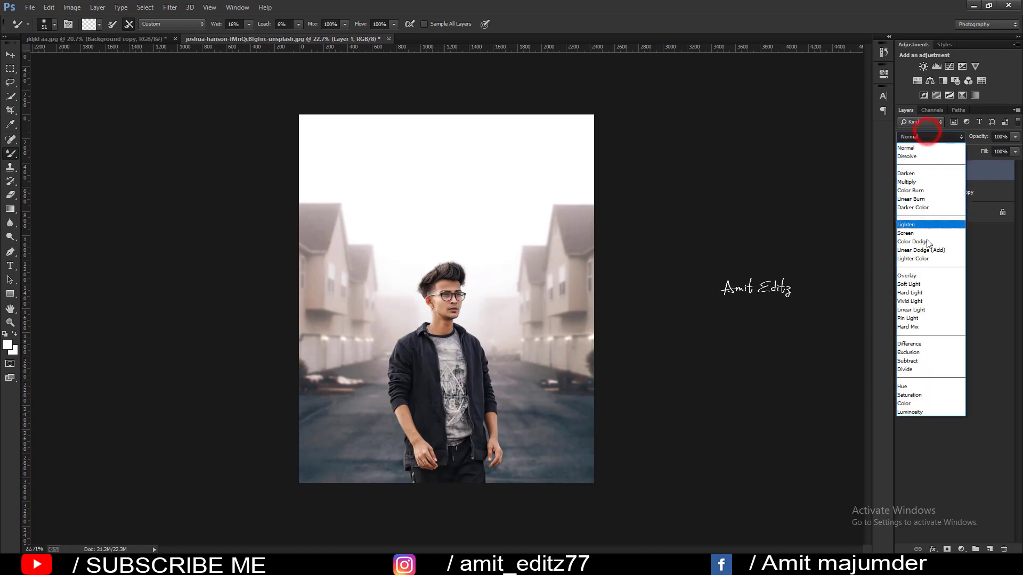
pyautogui.click(913, 276)
# - Set the painting brush to about 291 px and load the man's outline as a selection
pyautogui.rightClick(12, 154)
pyautogui.click(50, 151)
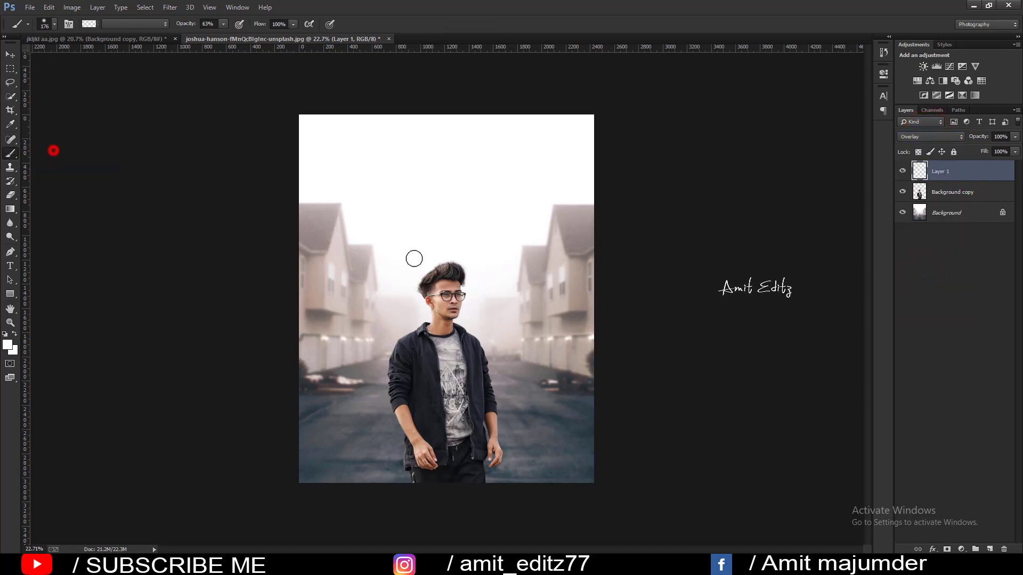
pyautogui.scroll(2, 497, 246)
pyautogui.moveTo(485, 274); pyautogui.dragTo(528, 274)
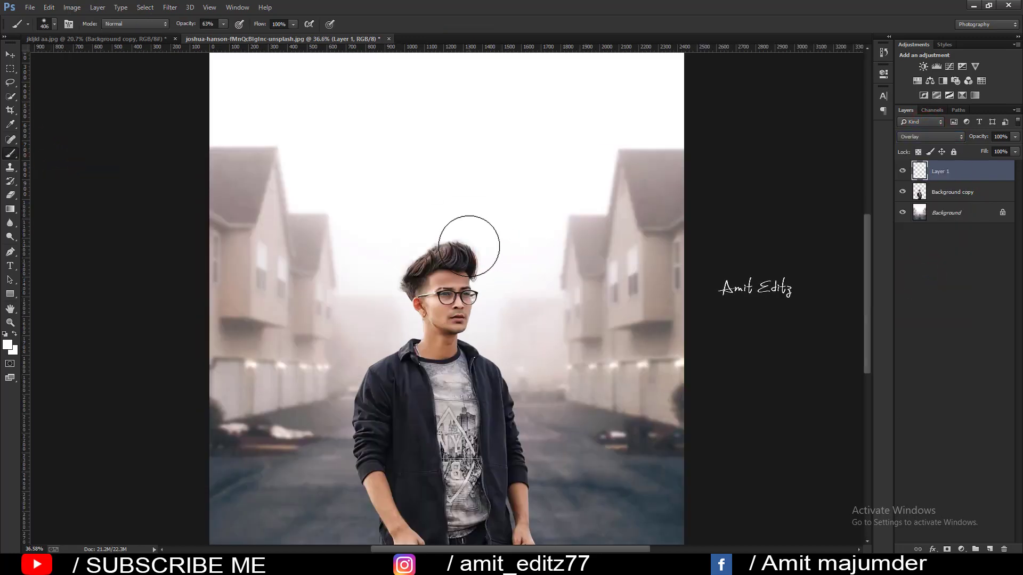
pyautogui.keyDown('ctrl'); pyautogui.click(920, 193); pyautogui.keyUp('ctrl')
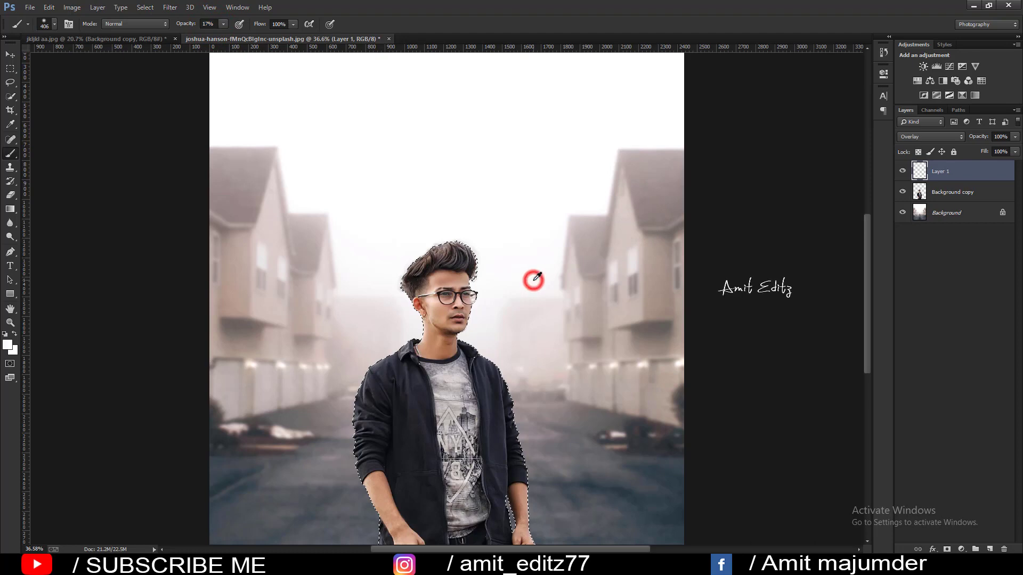
pyautogui.moveTo(520, 265); pyautogui.dragTo(490, 267)
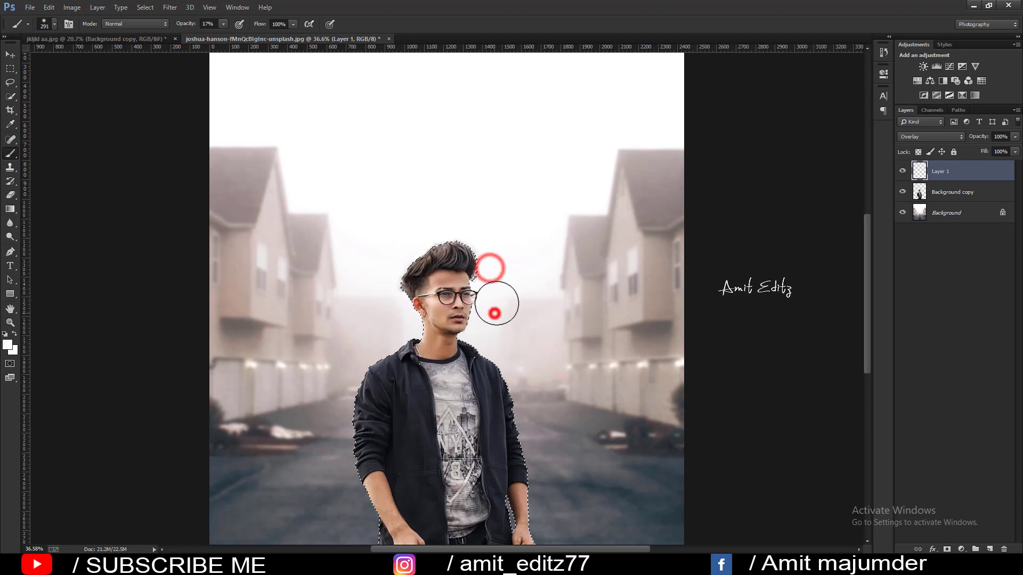
# - Paint faint white light around the man's neck, shoulder and head, then deselect and compare
pyautogui.moveTo(496, 304)
pyautogui.mouseDown()
pyautogui.moveTo(491, 339)
pyautogui.moveTo(543, 444)
pyautogui.mouseUp()
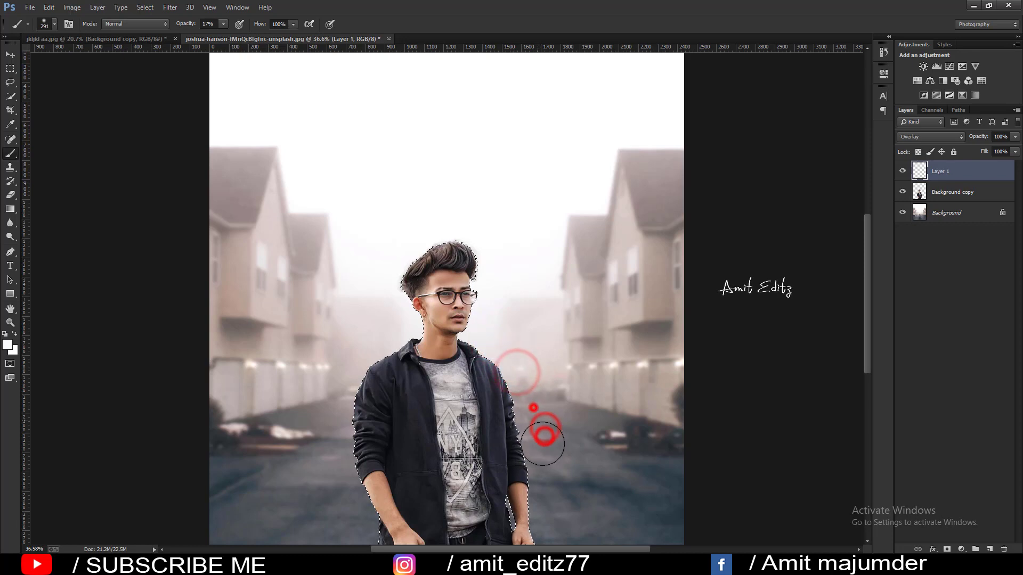
pyautogui.moveTo(493, 338); pyautogui.dragTo(491, 323)
pyautogui.moveTo(493, 276)
pyautogui.mouseDown()
pyautogui.moveTo(498, 240)
pyautogui.moveTo(428, 221)
pyautogui.moveTo(400, 251)
pyautogui.mouseUp()
pyautogui.moveTo(385, 285)
pyautogui.mouseDown()
pyautogui.moveTo(404, 320)
pyautogui.moveTo(357, 370)
pyautogui.moveTo(354, 473)
pyautogui.mouseUp()
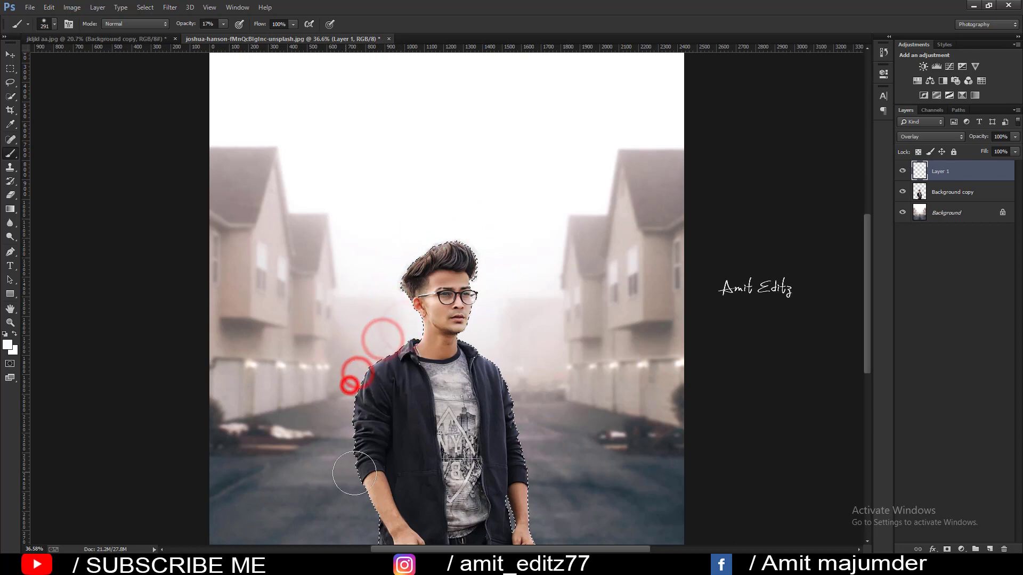
pyautogui.hotkey('ctrl', 'd')
pyautogui.scroll(-2, 530, 406)
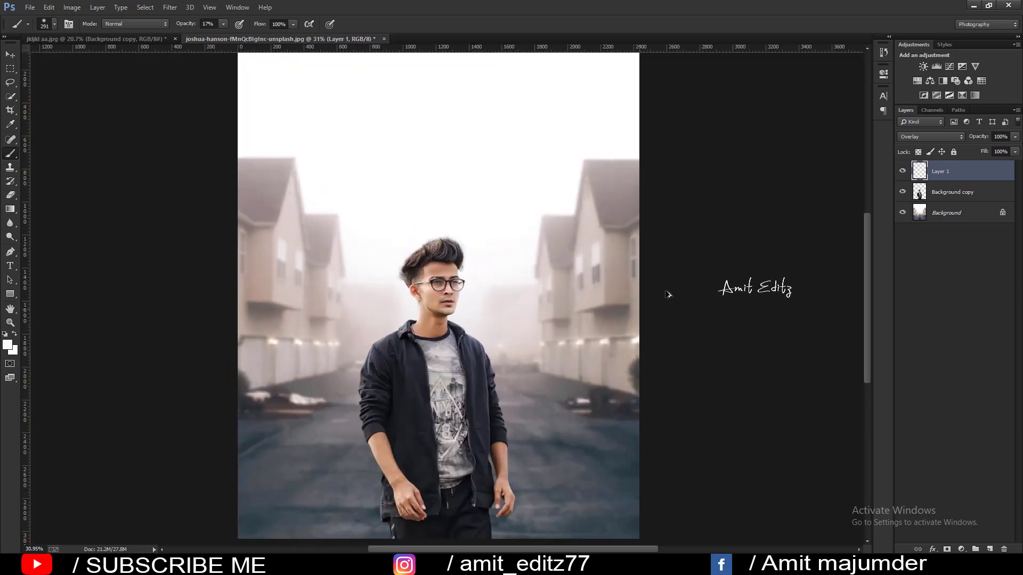
pyautogui.click(903, 172)
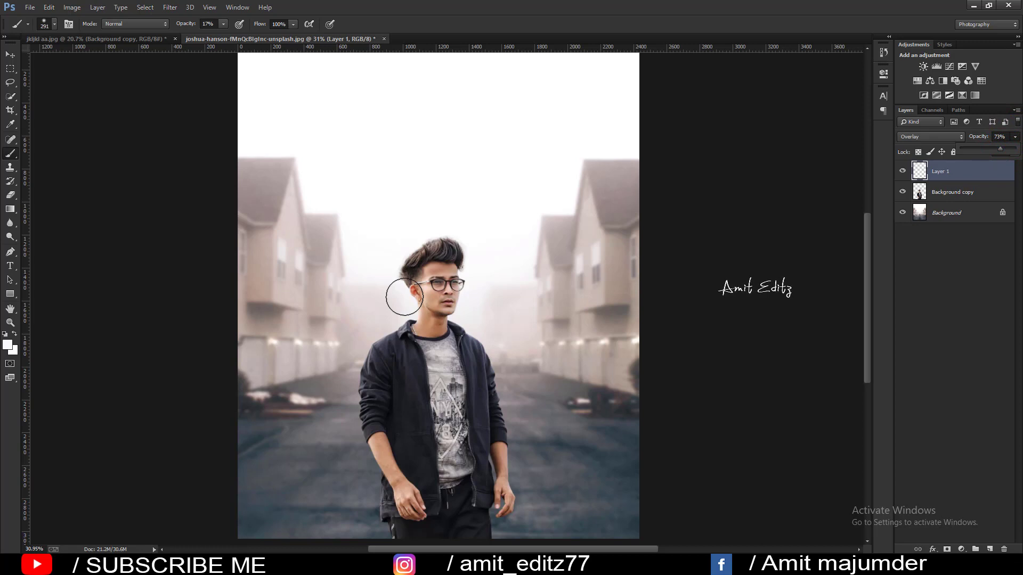
# - Stamp all visible layers into a new Layer 2 and duplicate it
pyautogui.hotkey('ctrl', 'shift', 'alt', 'e')
pyautogui.click(10, 110)
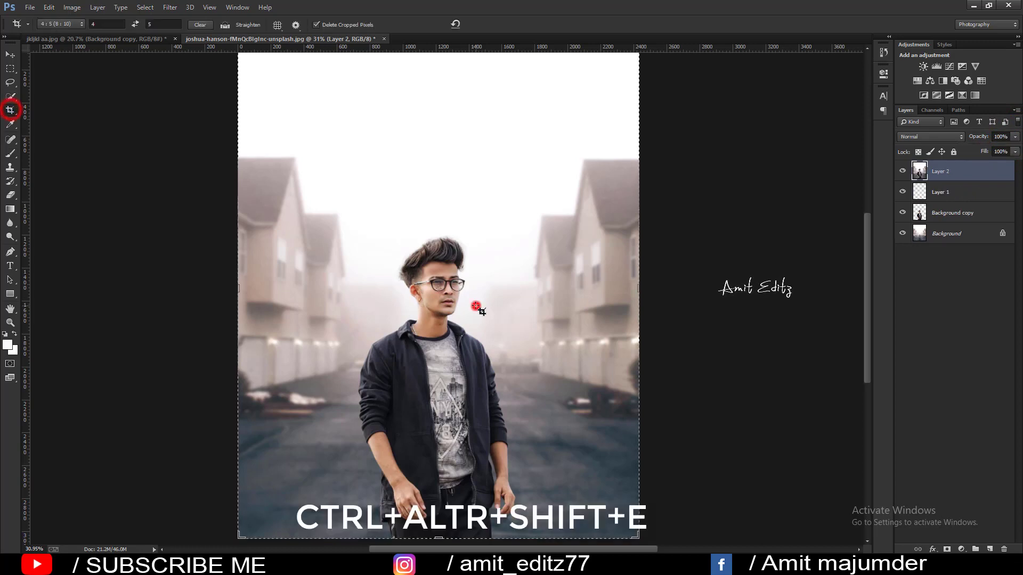
pyautogui.click(476, 303)
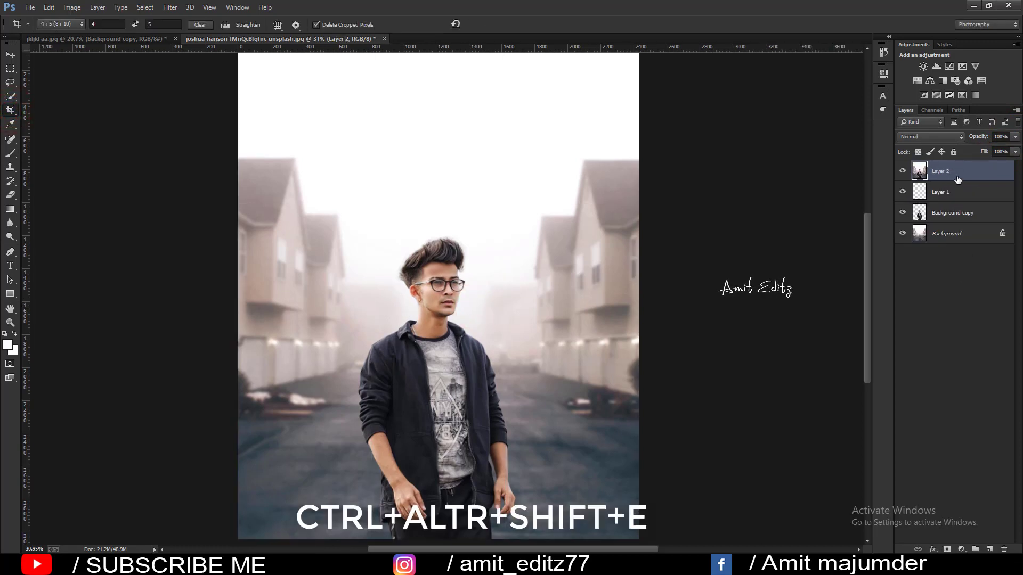
pyautogui.moveTo(969, 234); pyautogui.dragTo(989, 549)
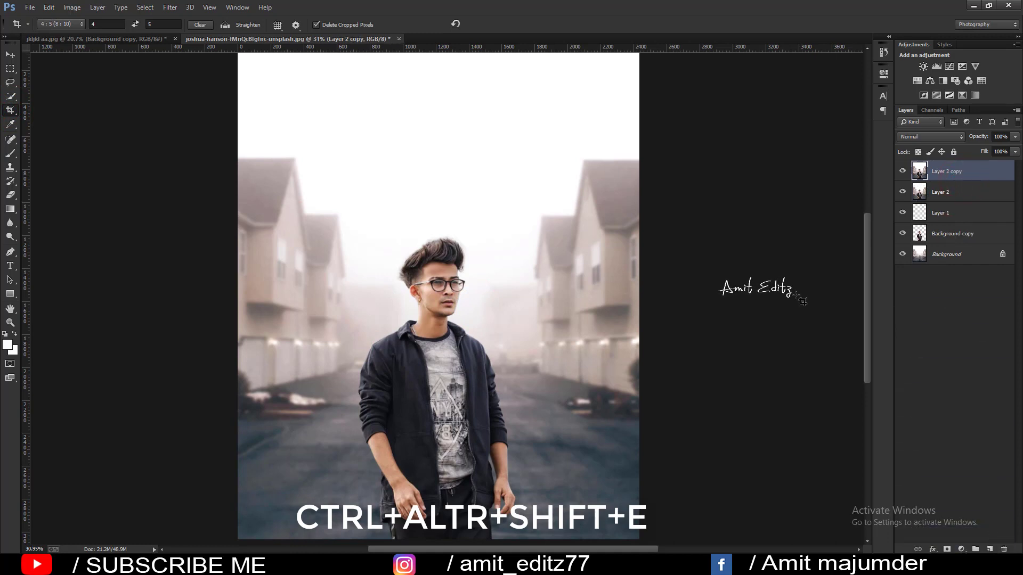
# - In Camera Raw, warm the image slightly, with contrast +18, blacks -3 and tint -3
pyautogui.click(170, 8)
pyautogui.click(198, 68)
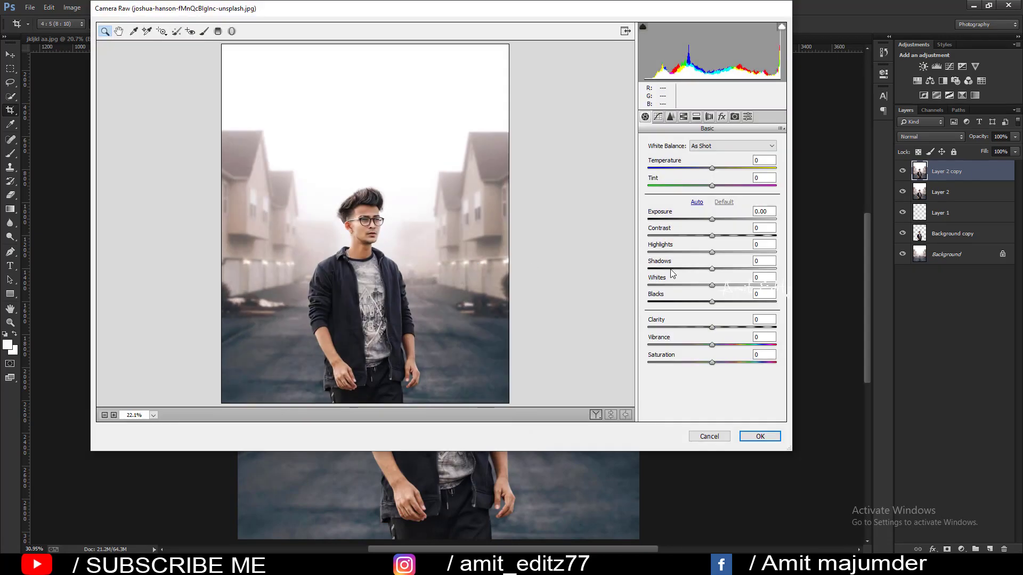
pyautogui.moveTo(506, 11); pyautogui.dragTo(557, 86)
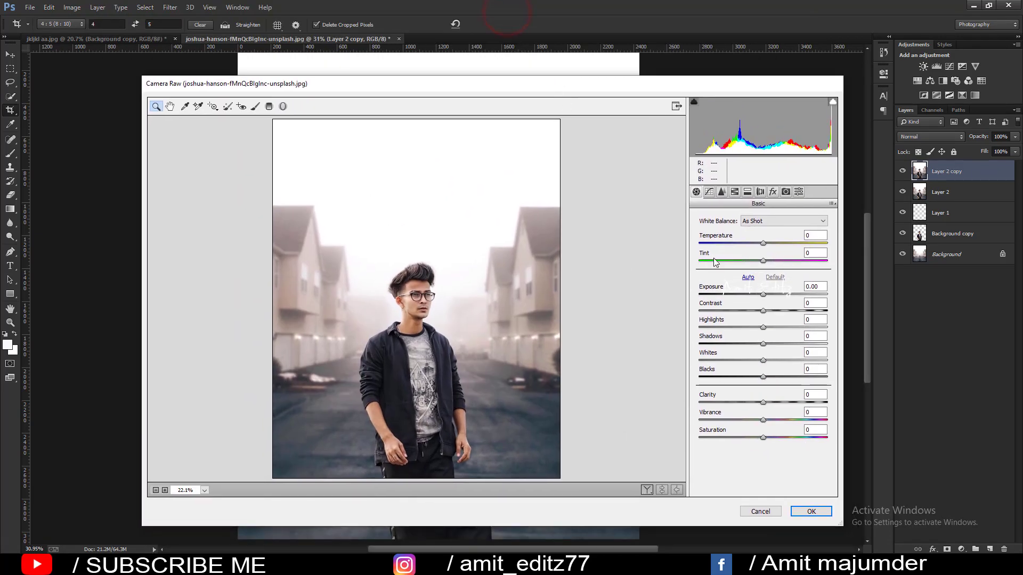
pyautogui.moveTo(765, 244); pyautogui.dragTo(767, 244)
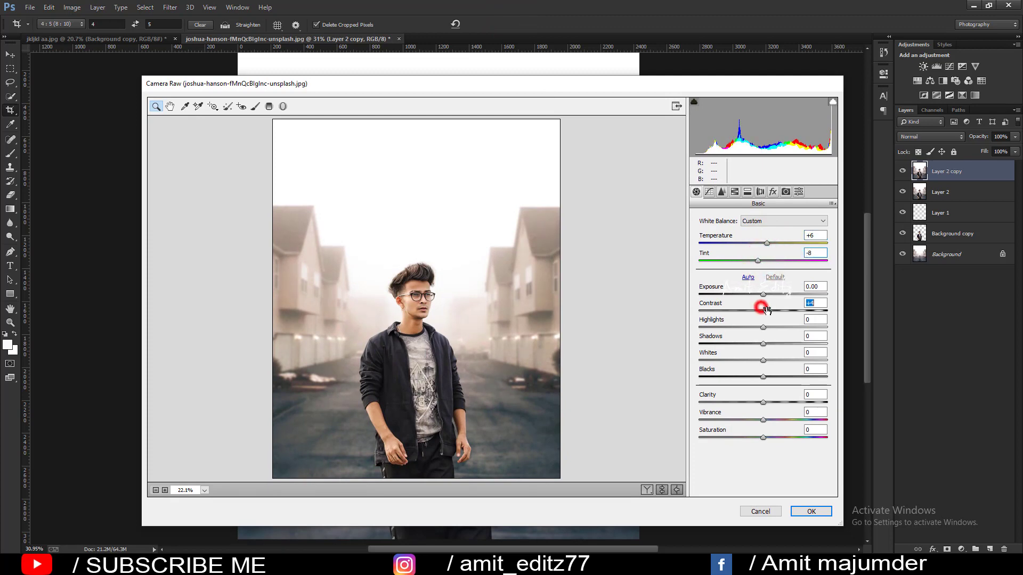
pyautogui.moveTo(766, 309)
pyautogui.mouseDown()
pyautogui.moveTo(779, 344)
pyautogui.moveTo(698, 360)
pyautogui.mouseUp()
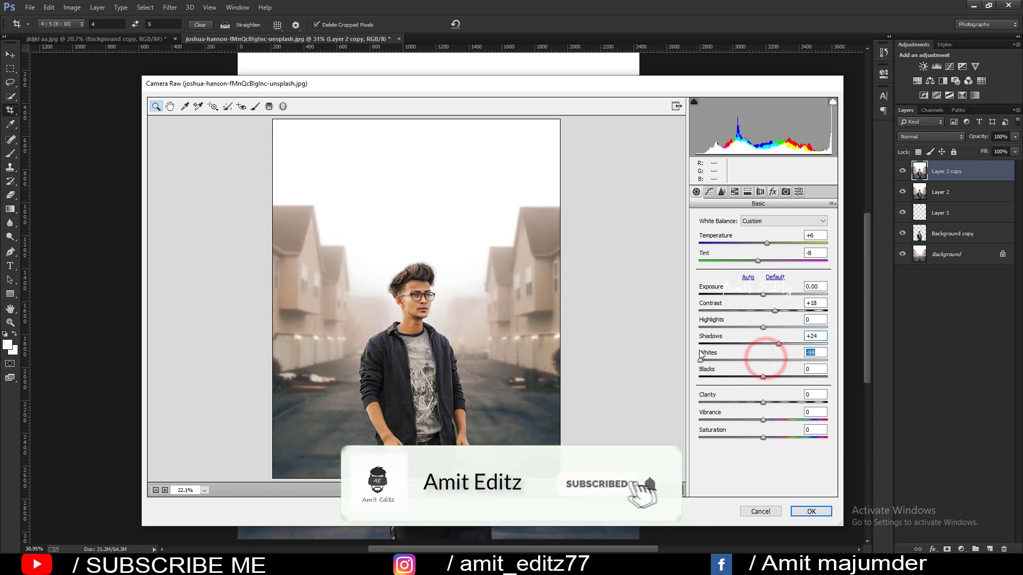
pyautogui.moveTo(764, 376)
pyautogui.mouseDown()
pyautogui.moveTo(740, 400)
pyautogui.moveTo(782, 400)
pyautogui.moveTo(772, 402)
pyautogui.mouseUp()
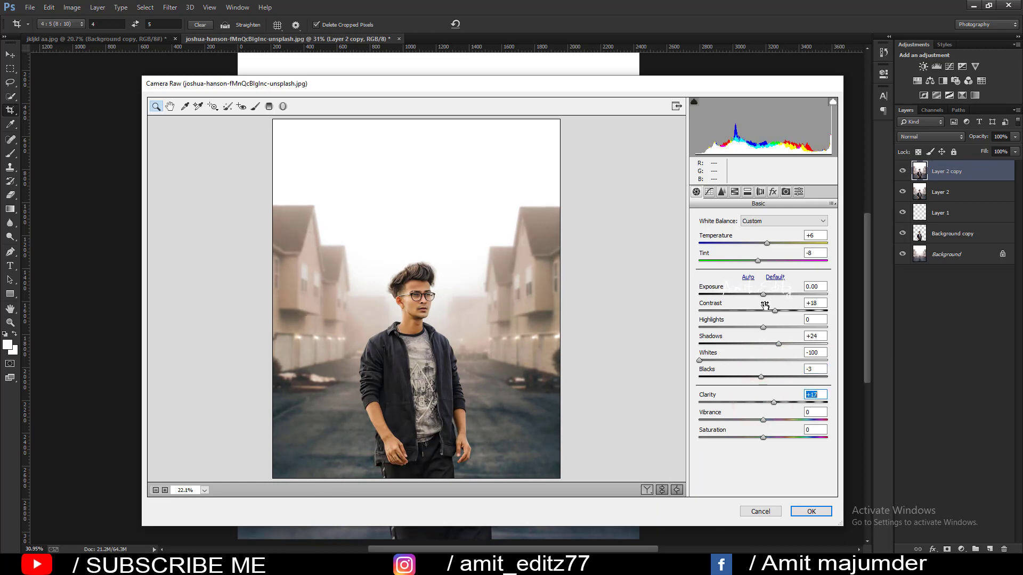
pyautogui.moveTo(759, 262); pyautogui.dragTo(764, 264)
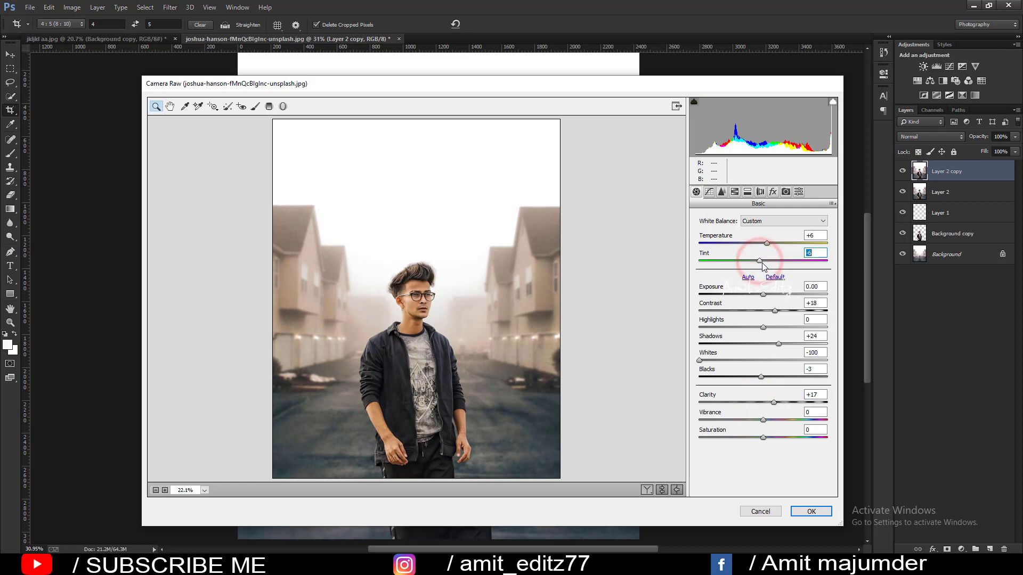
# - Desaturate the oranges, shift the blue primary hue to -21, and lower overall saturation
pyautogui.click(734, 191)
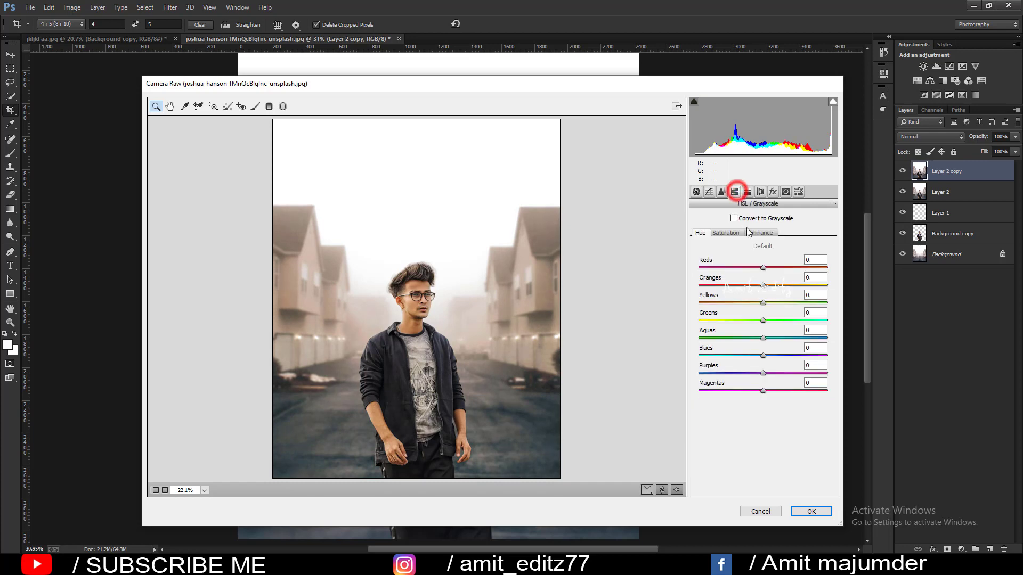
pyautogui.click(726, 233)
pyautogui.moveTo(763, 285); pyautogui.dragTo(746, 287)
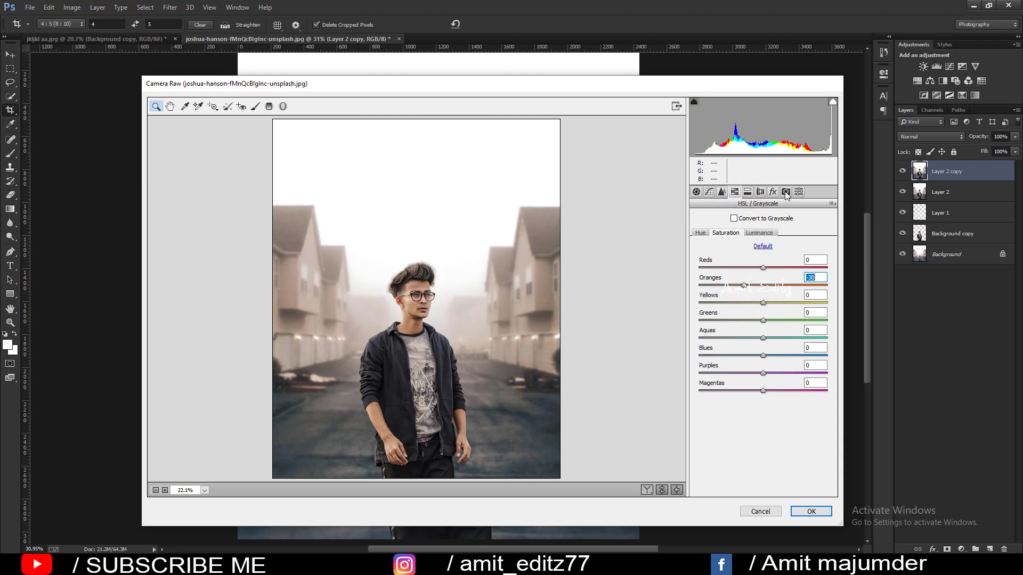
pyautogui.click(786, 191)
pyautogui.moveTo(763, 392); pyautogui.dragTo(752, 394)
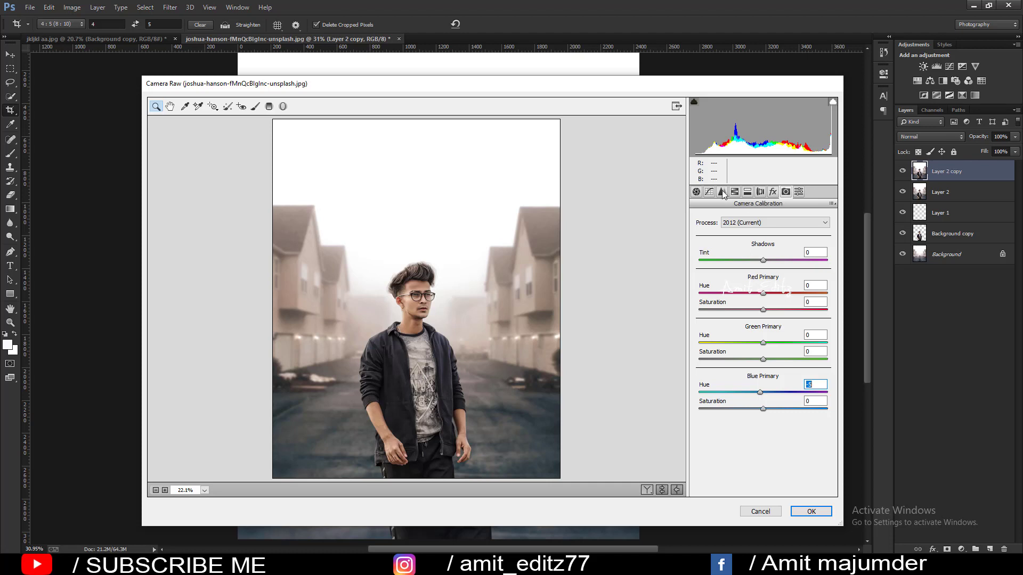
pyautogui.click(696, 191)
pyautogui.moveTo(763, 438)
pyautogui.mouseDown()
pyautogui.moveTo(742, 438)
pyautogui.moveTo(754, 437)
pyautogui.mouseUp()
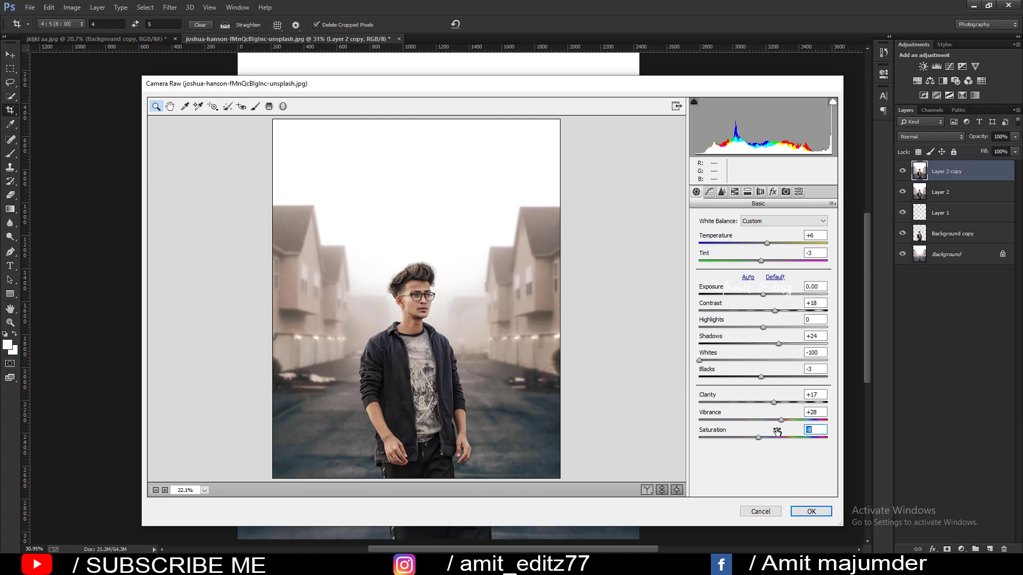
# - Add film grain and a -15 vignette, tuning its midpoint, roundness and feather
pyautogui.click(722, 191)
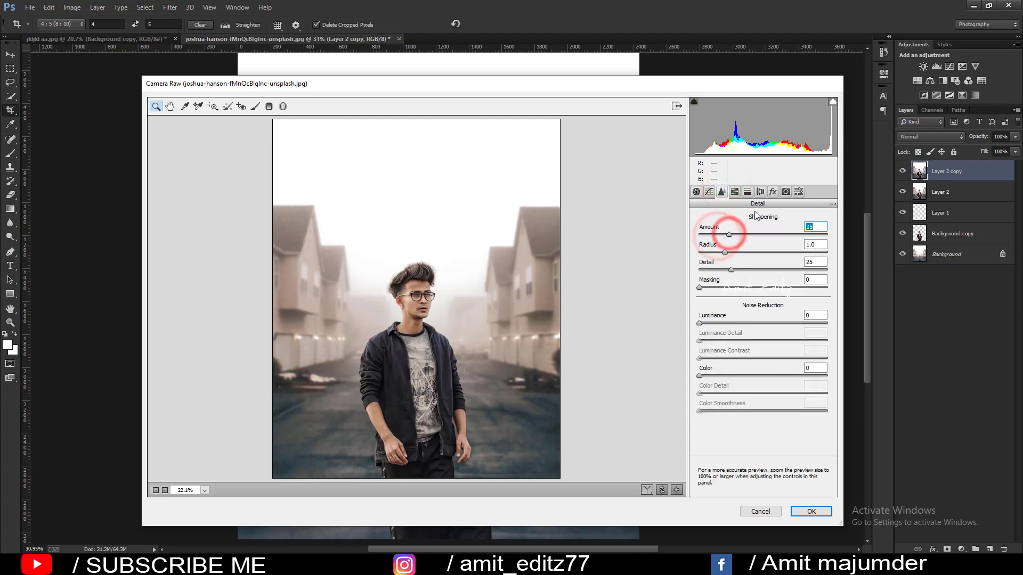
pyautogui.click(773, 192)
pyautogui.moveTo(710, 236); pyautogui.dragTo(732, 236)
pyautogui.moveTo(763, 329)
pyautogui.mouseDown()
pyautogui.moveTo(721, 330)
pyautogui.moveTo(753, 331)
pyautogui.mouseUp()
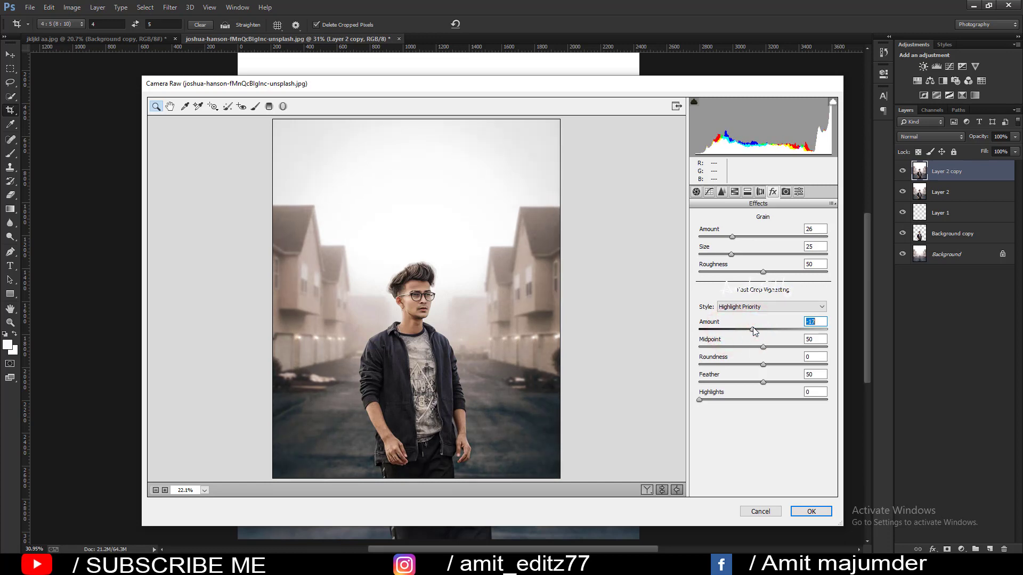
pyautogui.moveTo(764, 346); pyautogui.dragTo(766, 382)
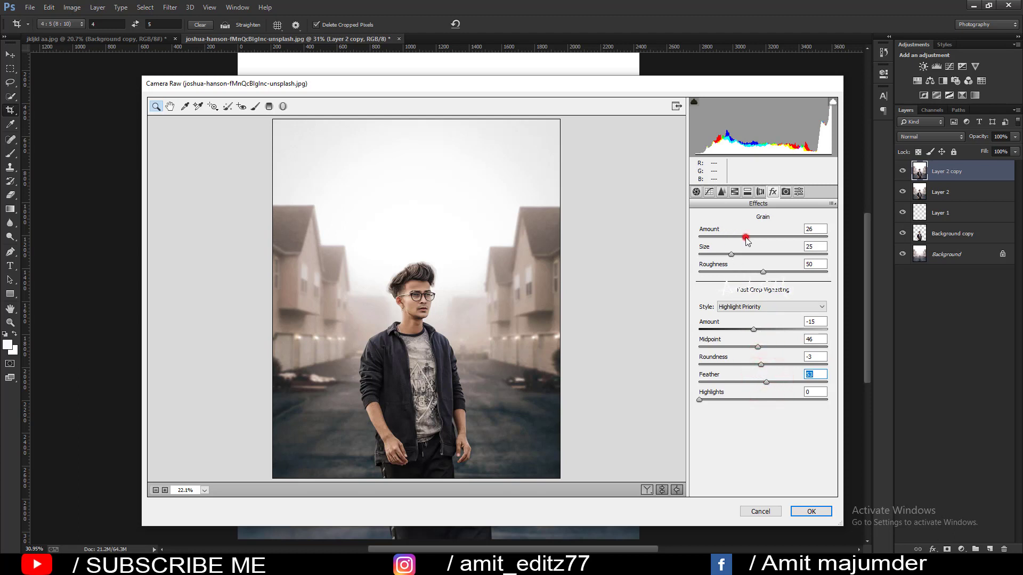
# - Settle the grain at amount 21 and roughness 19, with the preview zoomed to 100%
pyautogui.moveTo(745, 237); pyautogui.dragTo(779, 239)
pyautogui.click(776, 237)
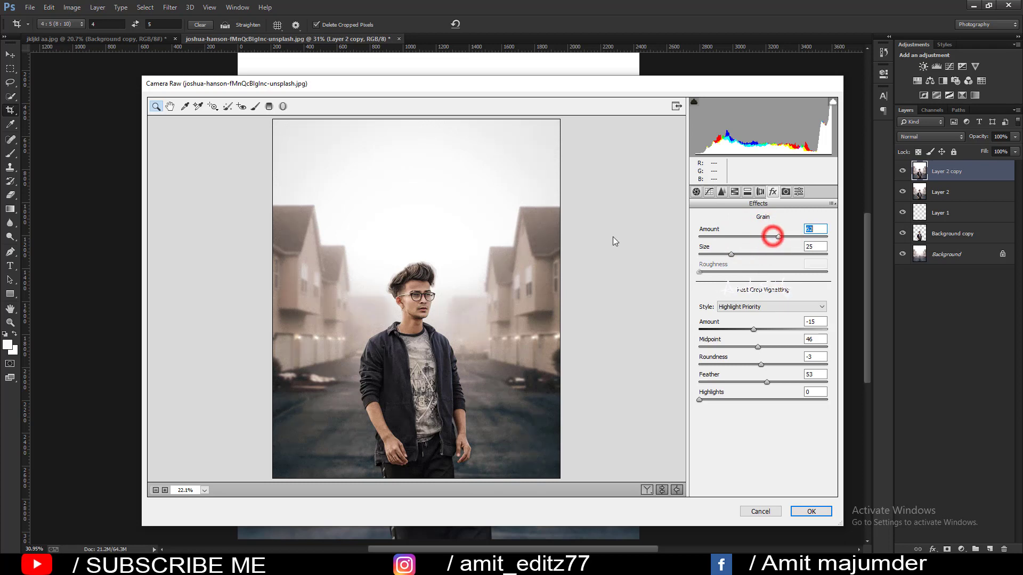
pyautogui.click(731, 237)
pyautogui.click(725, 237)
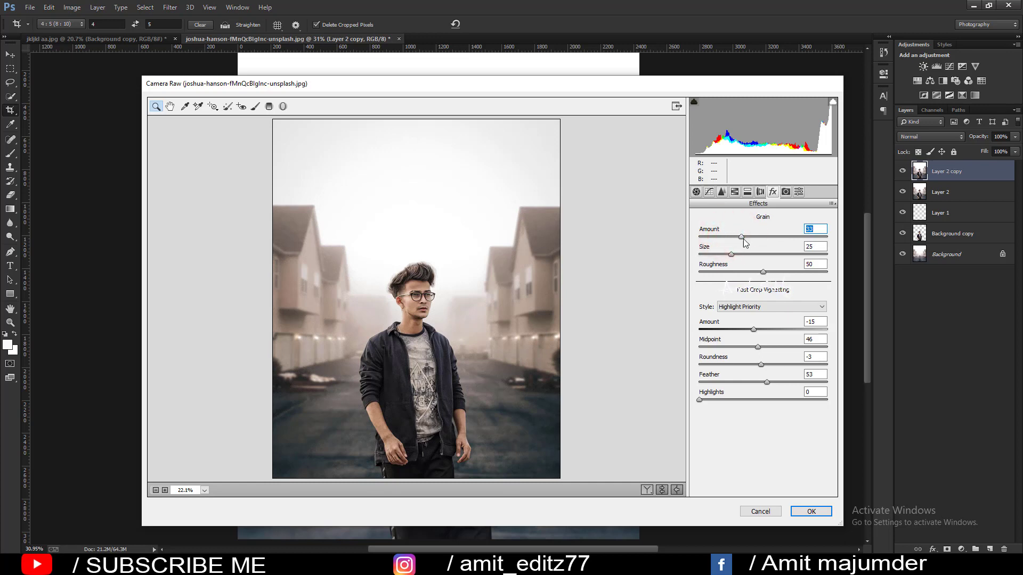
pyautogui.click(731, 237)
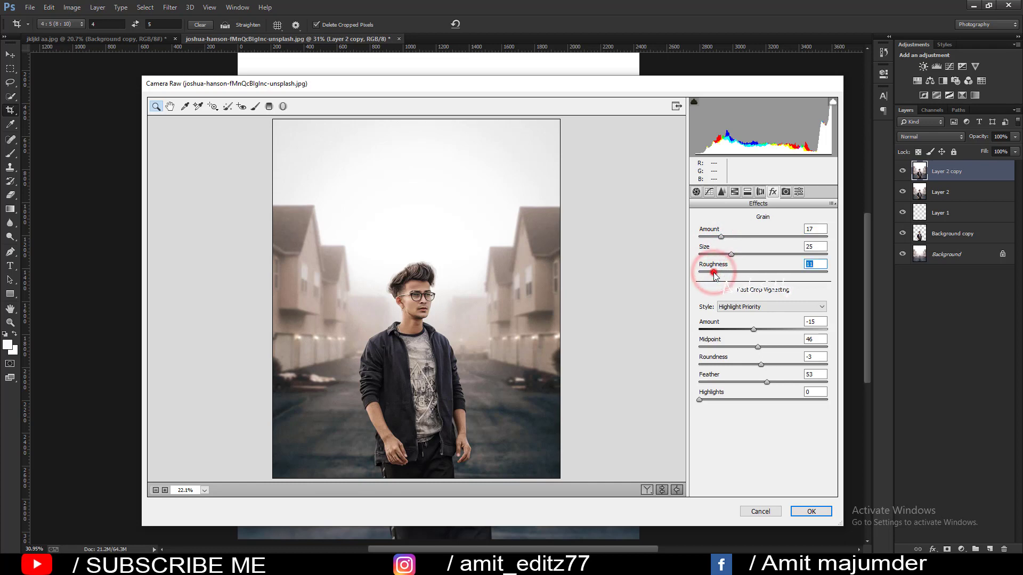
pyautogui.moveTo(715, 272); pyautogui.dragTo(798, 278)
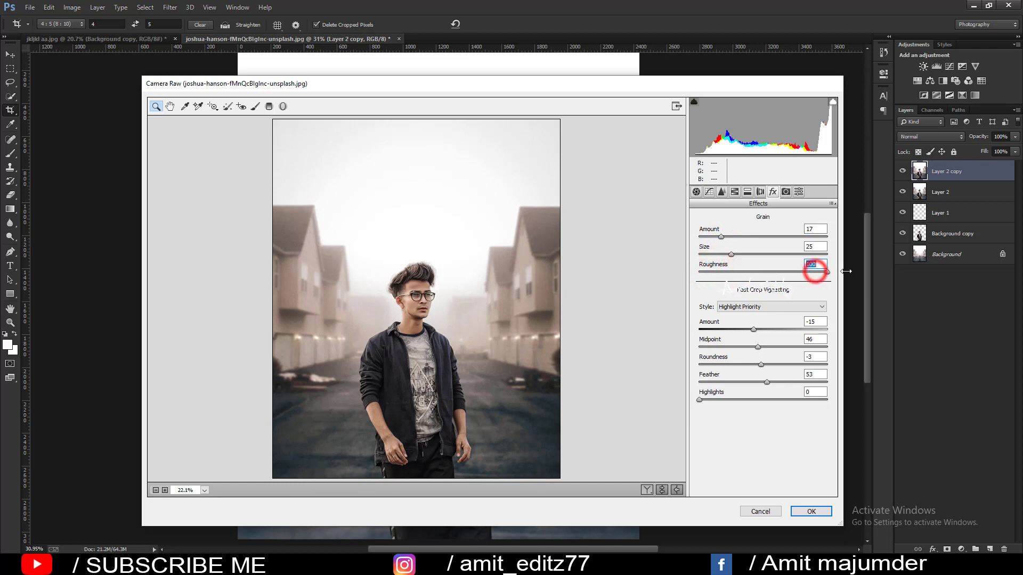
pyautogui.click(726, 237)
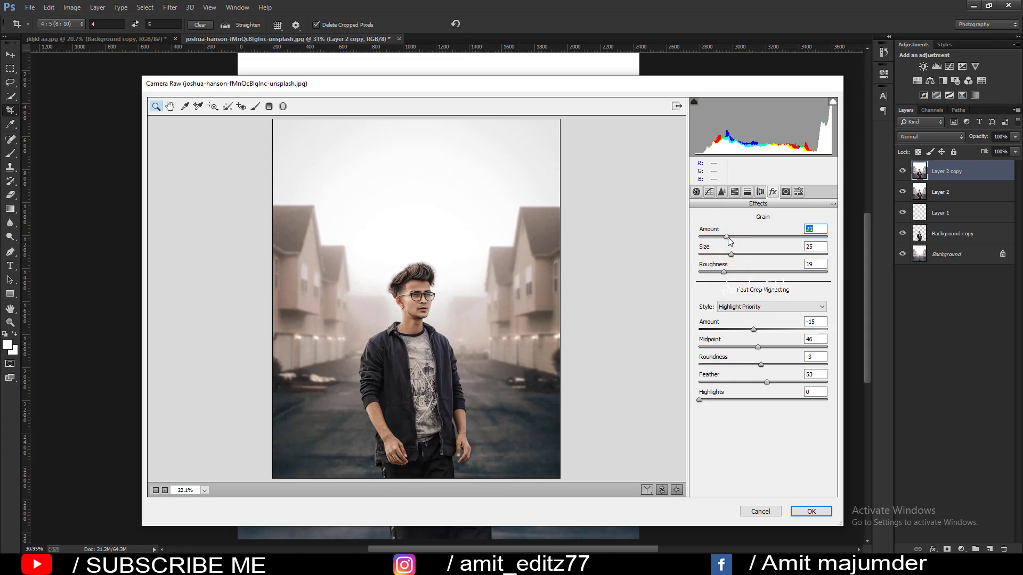
pyautogui.click(164, 490)
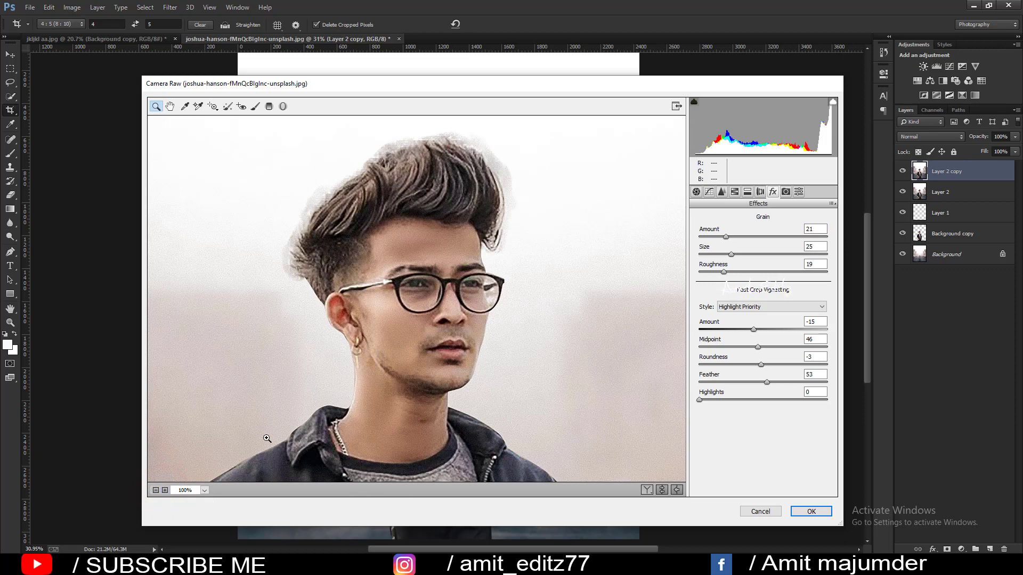
# - Adjust the grain amount to 25, checking it on the chin and neck, then zoom out to 25%
pyautogui.click(381, 405)
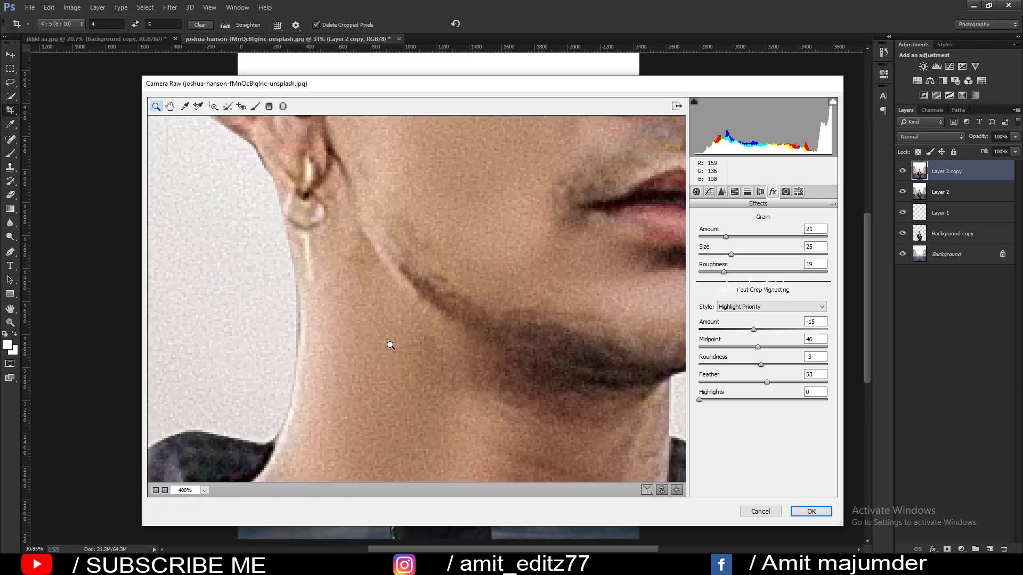
pyautogui.click(156, 490)
pyautogui.click(155, 490)
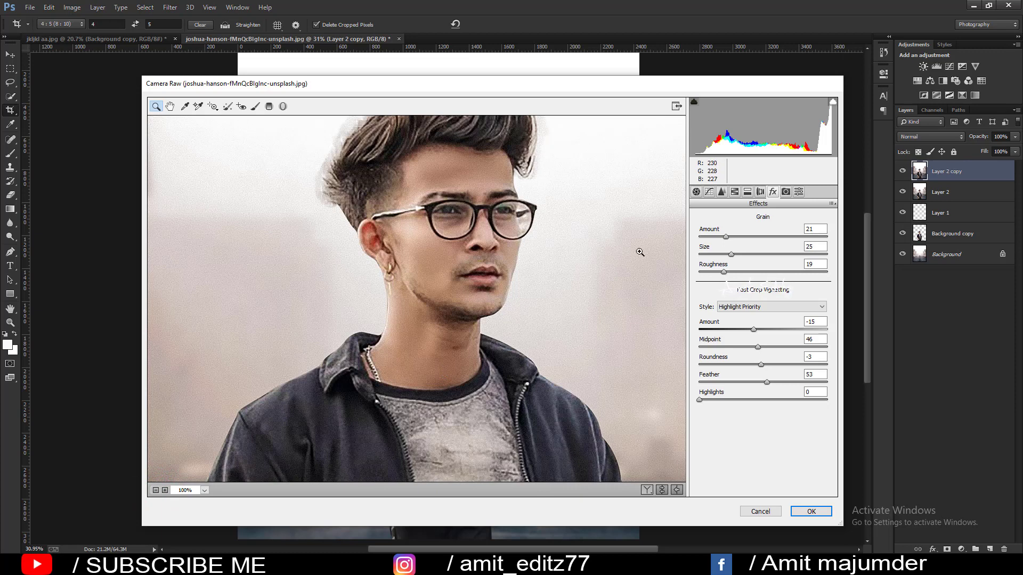
pyautogui.moveTo(725, 237)
pyautogui.mouseDown()
pyautogui.moveTo(693, 239)
pyautogui.moveTo(728, 240)
pyautogui.mouseUp()
pyautogui.moveTo(517, 396); pyautogui.dragTo(516, 399)
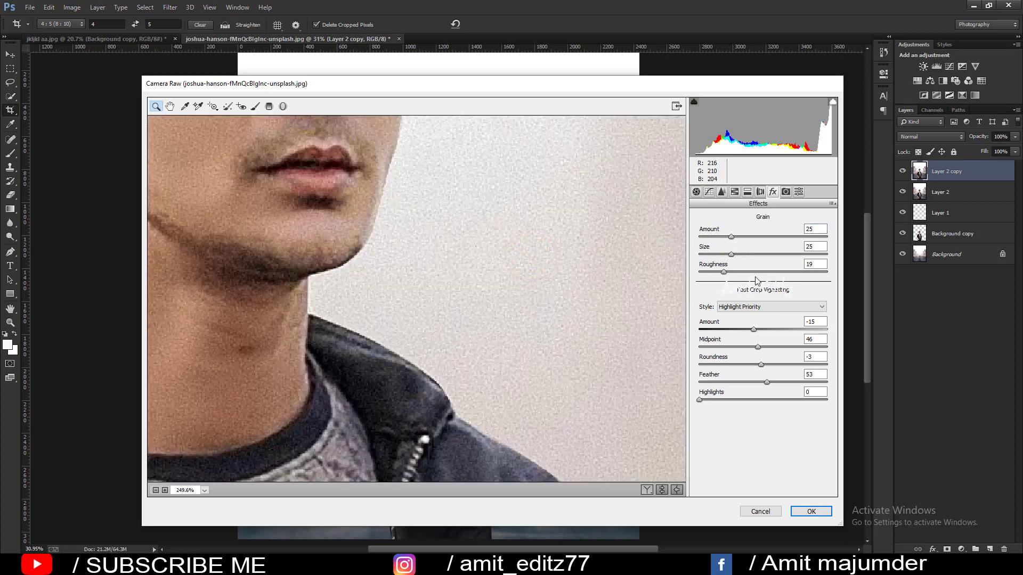
pyautogui.click(155, 490)
pyautogui.click(155, 490)
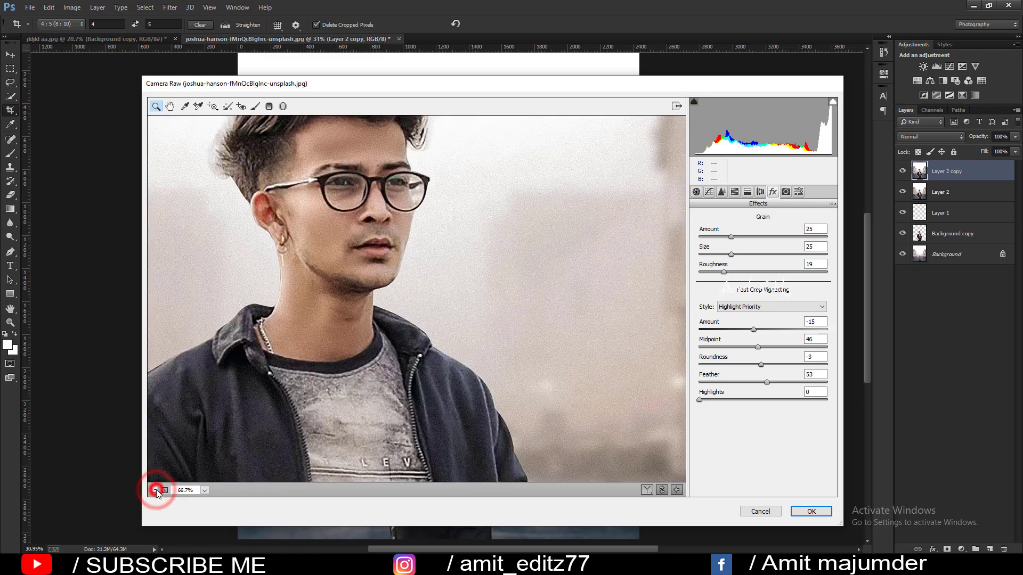
pyautogui.click(155, 490)
pyautogui.click(155, 490)
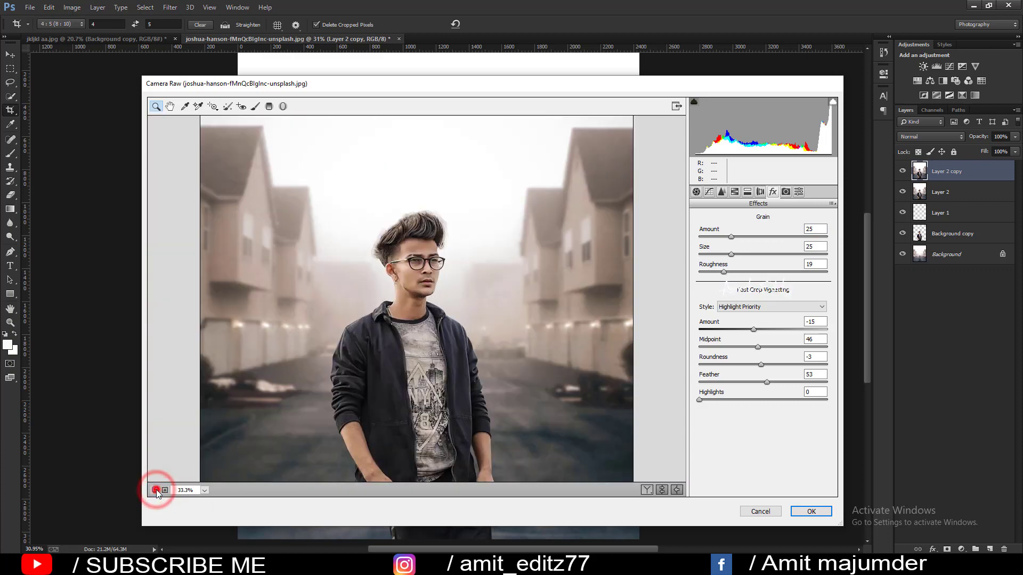
pyautogui.click(155, 490)
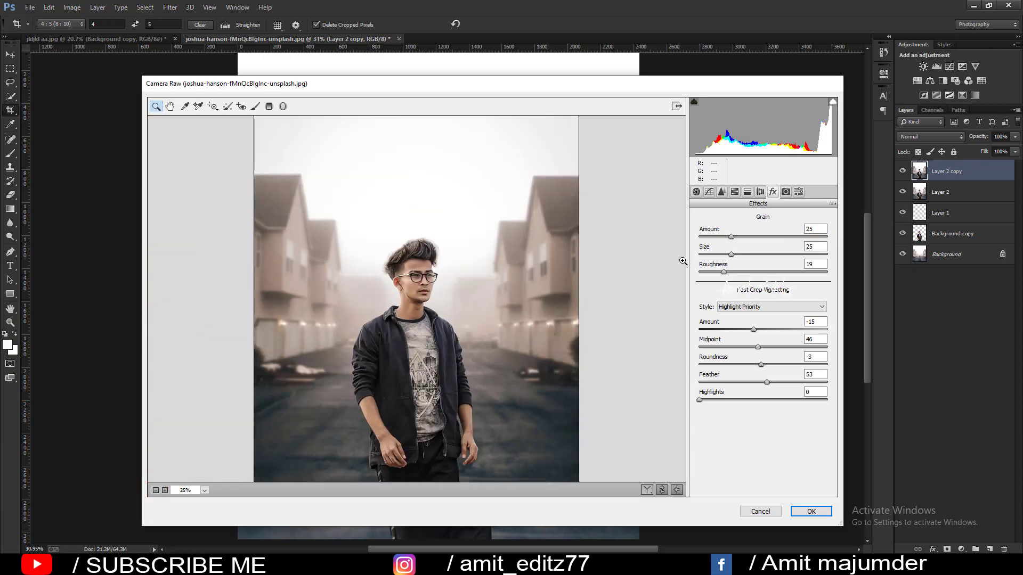
# - Raise orange luminance to +51 and apply the Camera Raw grade
pyautogui.click(735, 192)
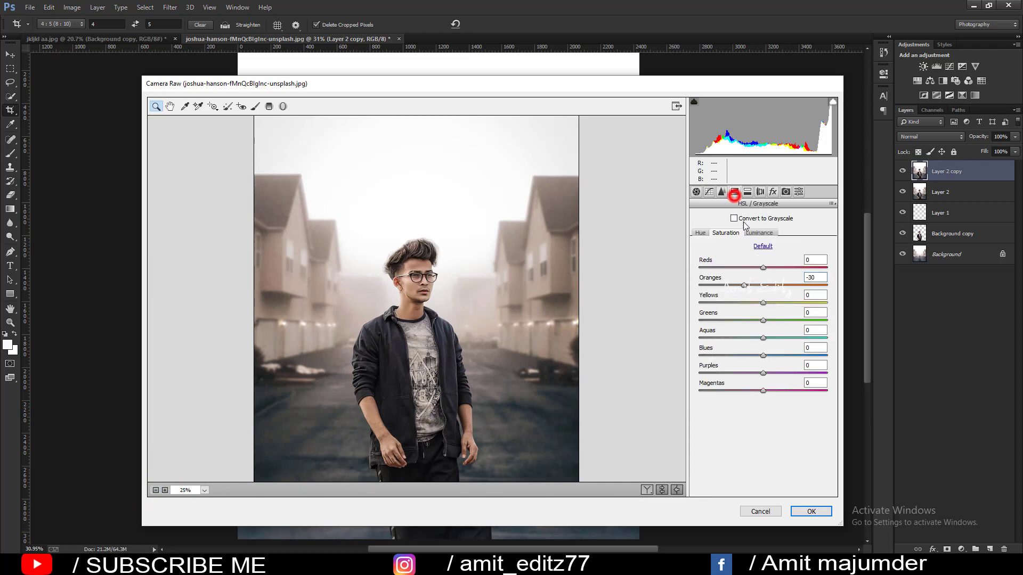
pyautogui.click(759, 233)
pyautogui.moveTo(763, 285); pyautogui.dragTo(794, 286)
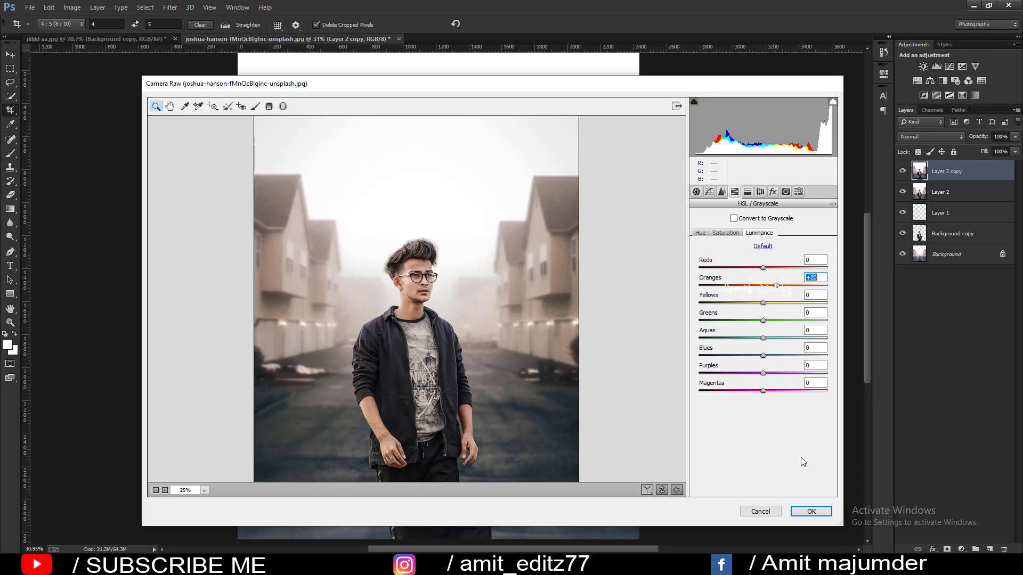
pyautogui.click(811, 511)
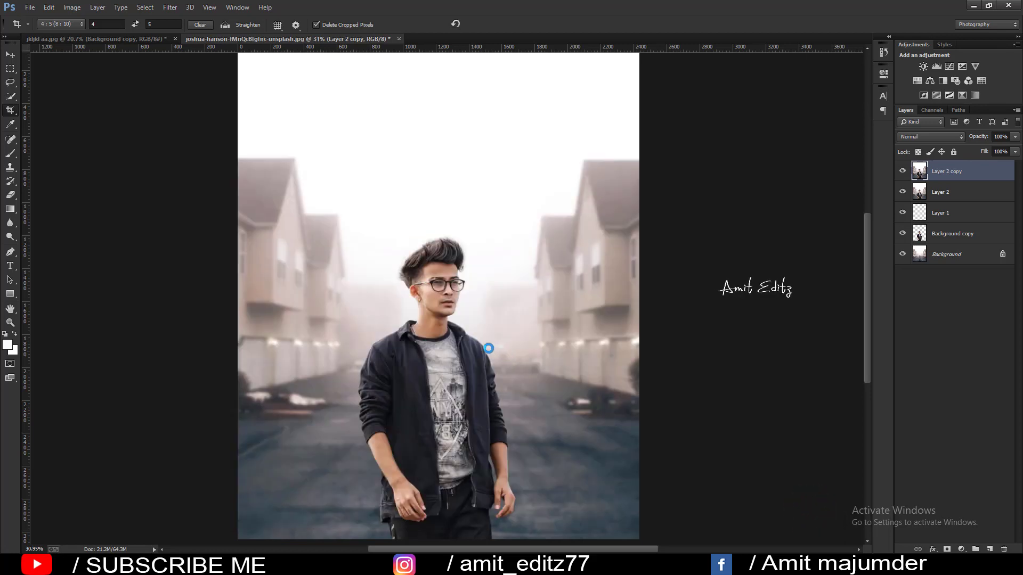
# - Duplicate Layer 2 copy and smudge the top of the hair outward with an enlarged Smudge brush
pyautogui.moveTo(1005, 176); pyautogui.dragTo(989, 549)
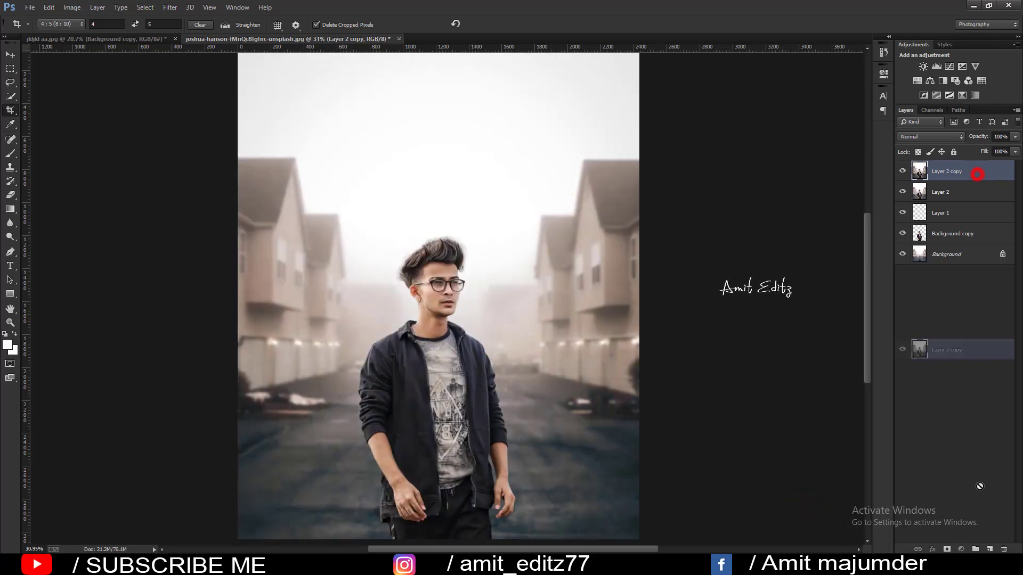
pyautogui.rightClick(10, 223)
pyautogui.click(33, 246)
pyautogui.scroll(2, 421, 257)
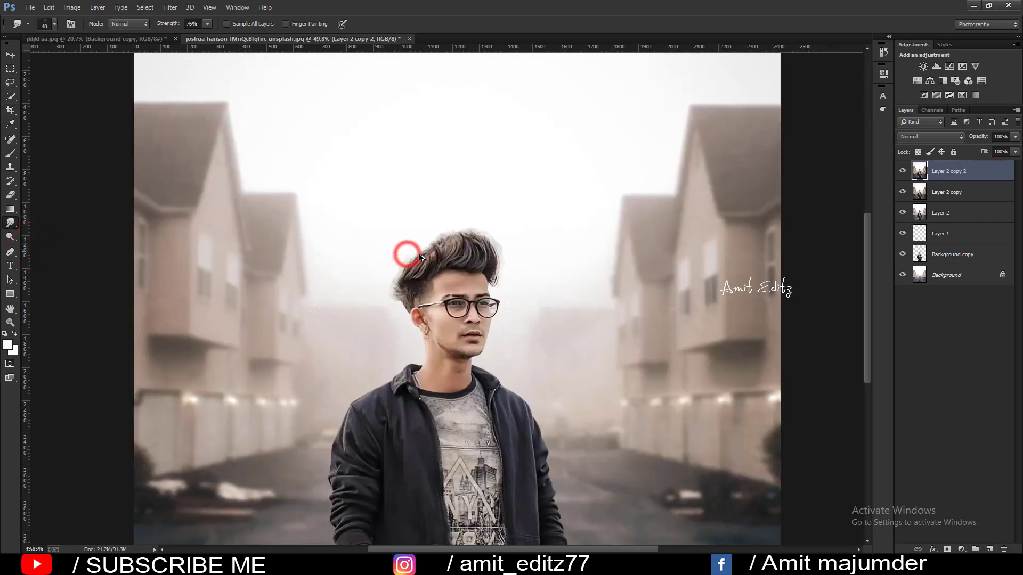
pyautogui.scroll(1, 421, 257)
pyautogui.scroll(3, 388, 326)
pyautogui.moveTo(379, 328)
pyautogui.mouseDown()
pyautogui.moveTo(384, 345)
pyautogui.moveTo(366, 347)
pyautogui.moveTo(395, 338)
pyautogui.moveTo(377, 336)
pyautogui.moveTo(377, 348)
pyautogui.moveTo(373, 326)
pyautogui.moveTo(379, 304)
pyautogui.moveTo(407, 281)
pyautogui.moveTo(400, 229)
pyautogui.moveTo(475, 200)
pyautogui.moveTo(487, 174)
pyautogui.moveTo(540, 145)
pyautogui.mouseUp()
pyautogui.moveTo(716, 286)
pyautogui.mouseDown()
pyautogui.moveTo(721, 197)
pyautogui.moveTo(703, 160)
pyautogui.moveTo(673, 169)
pyautogui.mouseUp()
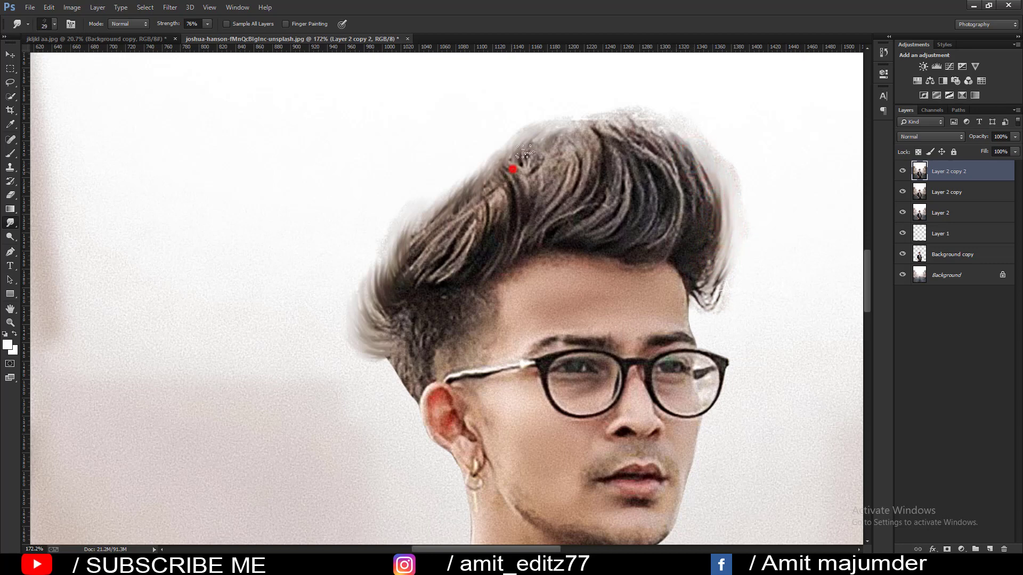
pyautogui.moveTo(525, 152); pyautogui.dragTo(560, 150)
# - Set the Clone Stamp brush to size 20 and clone texture along the hair edge
pyautogui.click(10, 168)
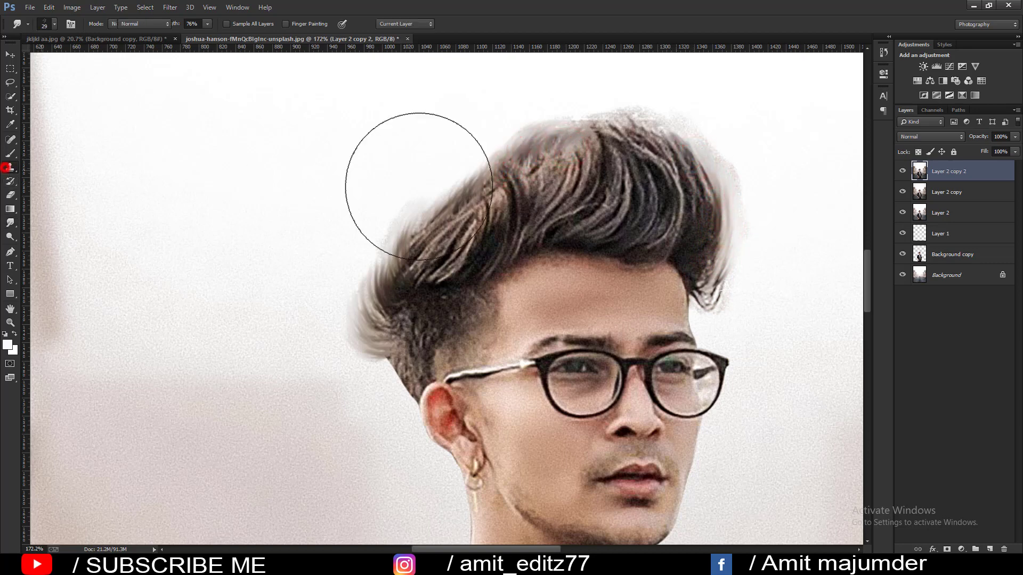
pyautogui.scroll(-2, 447, 174)
pyautogui.scroll(-2, 623, 182)
pyautogui.moveTo(639, 176); pyautogui.dragTo(548, 133)
pyautogui.scroll(2, 580, 122)
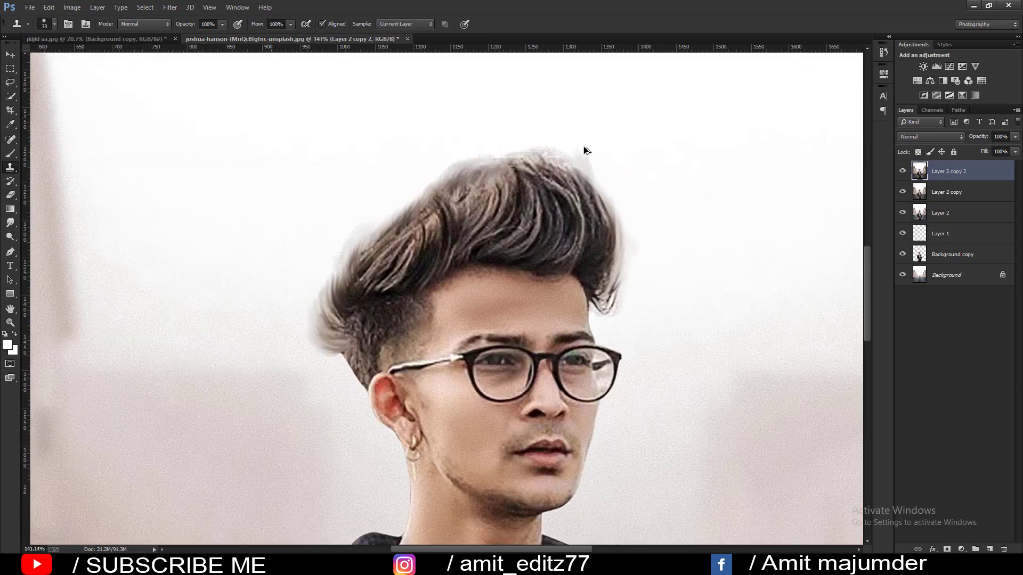
pyautogui.keyDown('alt'); pyautogui.click(594, 174); pyautogui.keyUp('alt')
pyautogui.moveTo(584, 160); pyautogui.dragTo(567, 156)
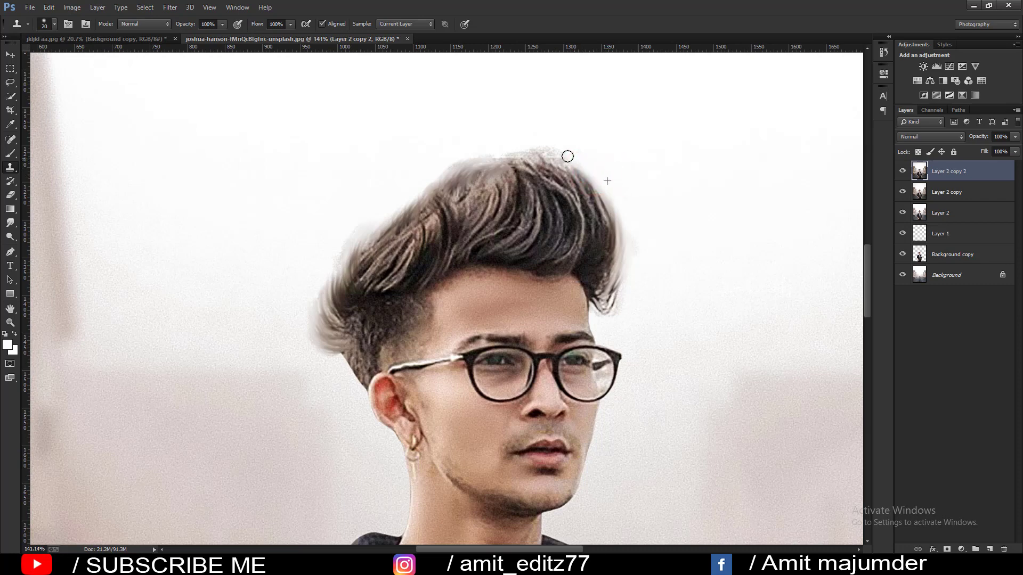
# - Clone over the stray wisps along the top edge of the hair
pyautogui.click(588, 155)
pyautogui.click(557, 155)
pyautogui.keyDown('alt'); pyautogui.click(590, 168); pyautogui.keyUp('alt')
pyautogui.click(543, 153)
pyautogui.keyDown('alt'); pyautogui.click(590, 147); pyautogui.keyUp('alt')
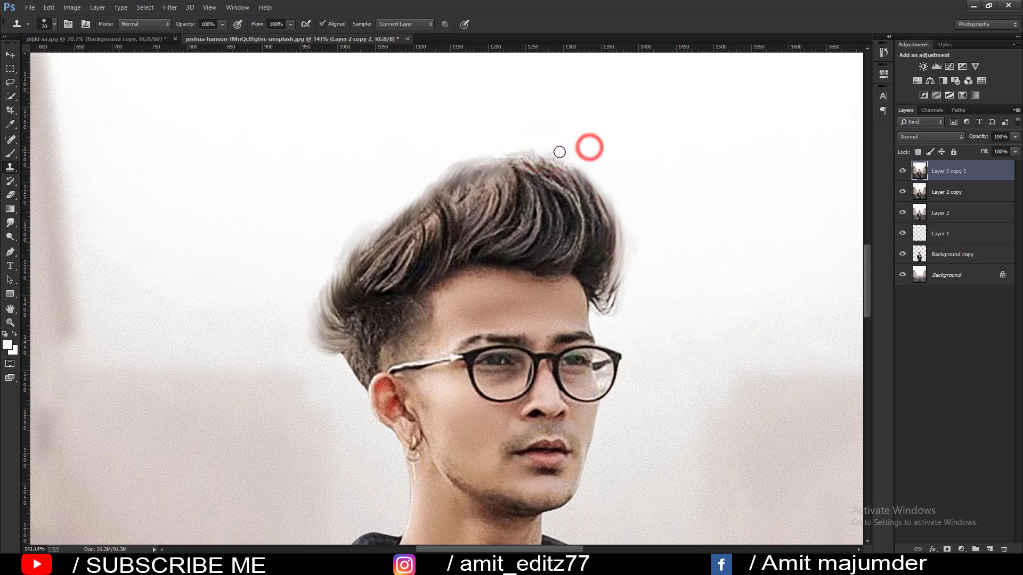
pyautogui.moveTo(553, 151); pyautogui.dragTo(499, 156)
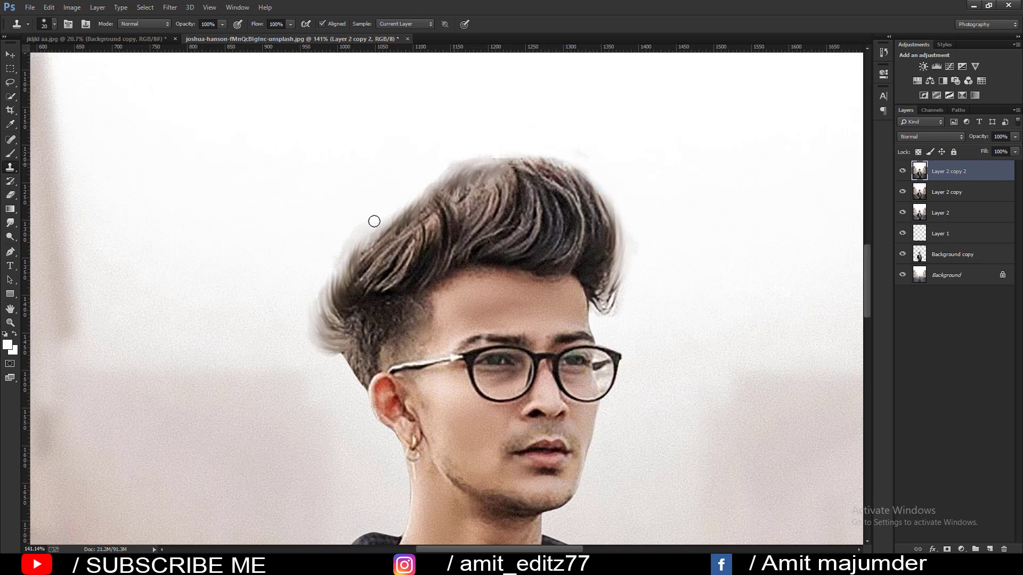
# - Lighten the left hair edge with cloned background, redoing the dark wisps from a new source
pyautogui.moveTo(312, 271); pyautogui.dragTo(339, 254)
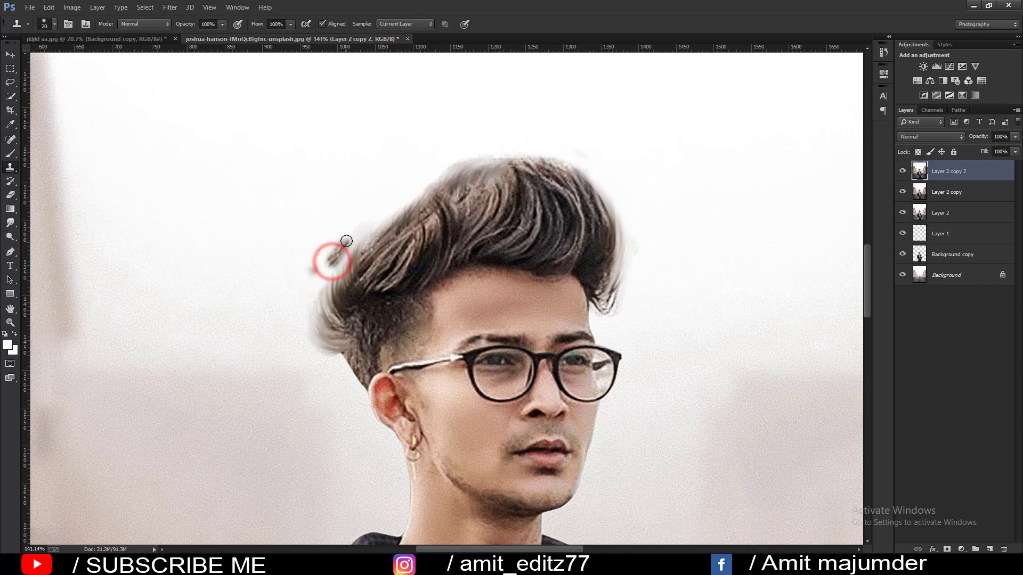
pyautogui.hotkey('ctrl', 'z')
pyautogui.moveTo(311, 273); pyautogui.dragTo(348, 239)
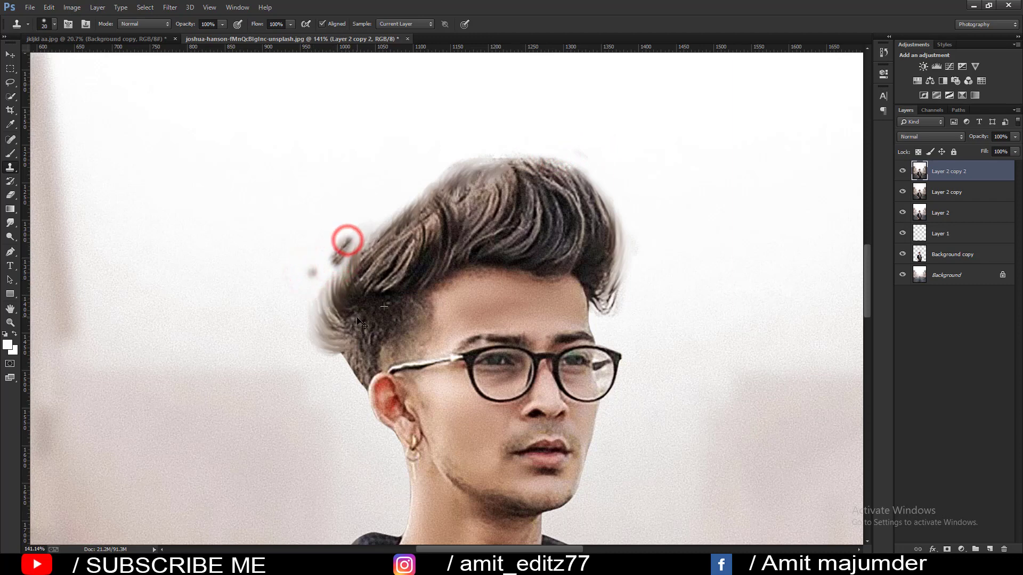
pyautogui.hotkey('ctrl', 'z')
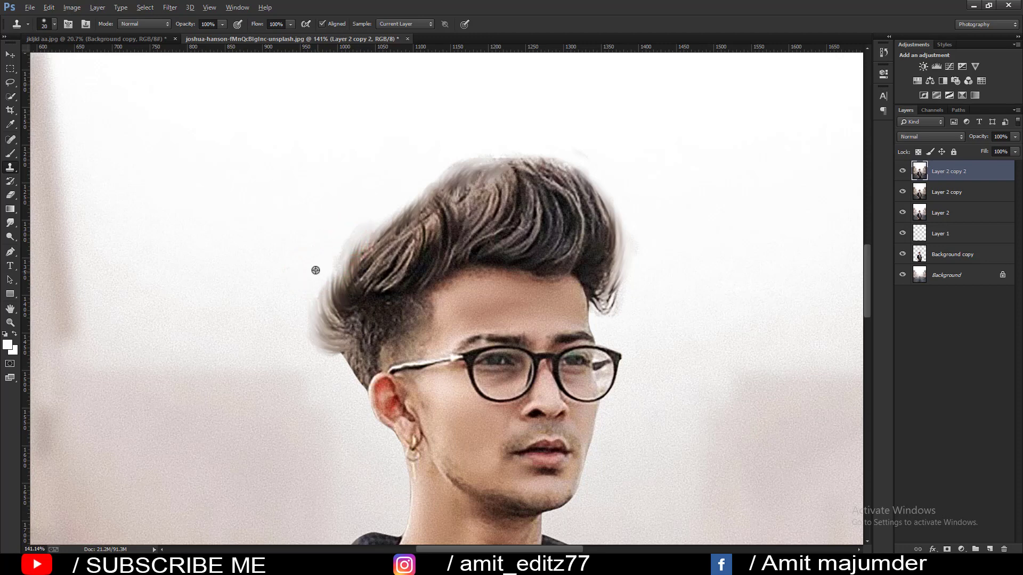
pyautogui.keyDown('alt'); pyautogui.click(297, 255); pyautogui.keyUp('alt')
pyautogui.click(336, 262)
pyautogui.moveTo(336, 261); pyautogui.dragTo(347, 242)
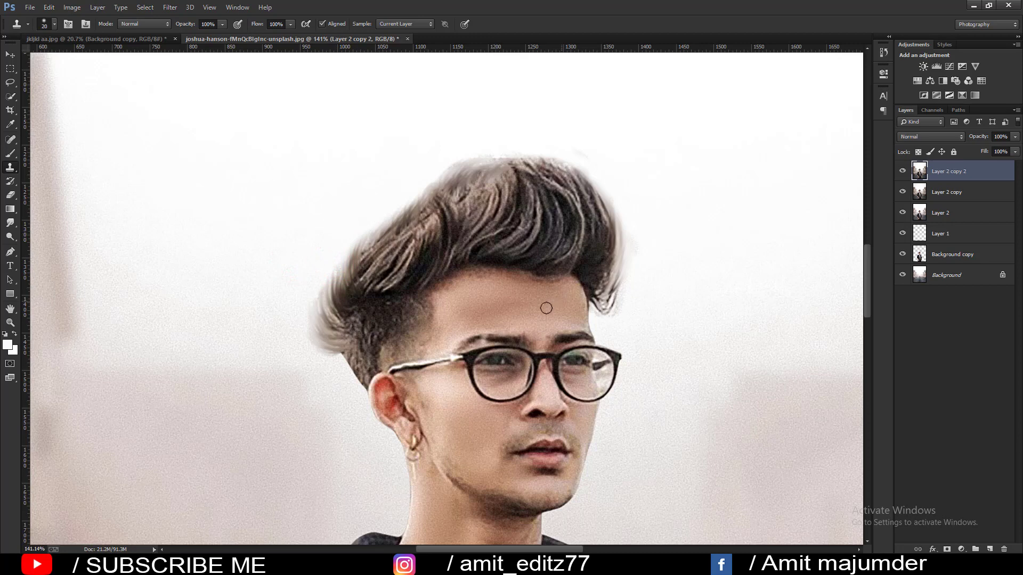
# - Smudge the hair crown, fit the image on screen, and duplicate the layer as Layer 2 copy 3
pyautogui.click(10, 223)
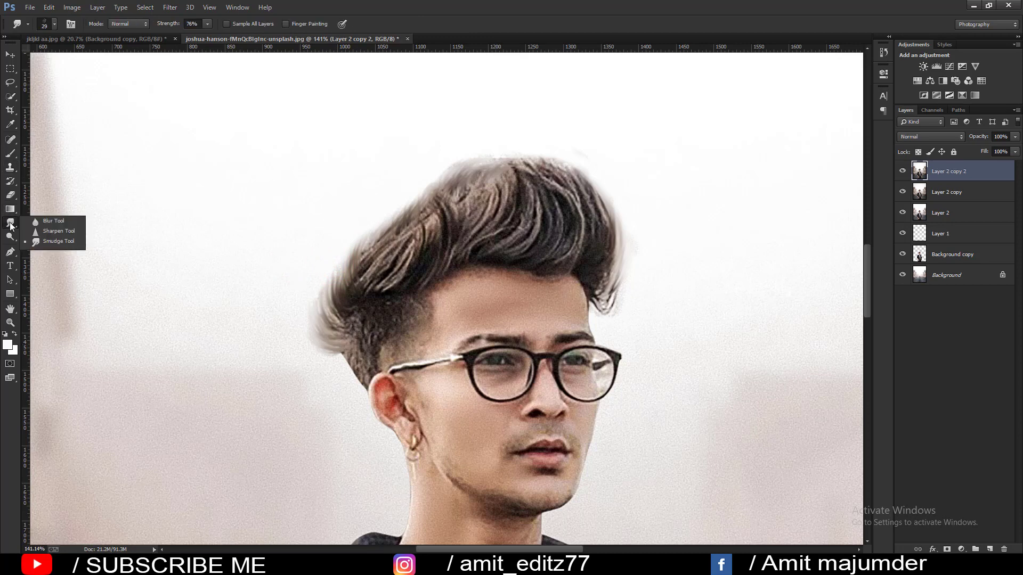
pyautogui.click(48, 240)
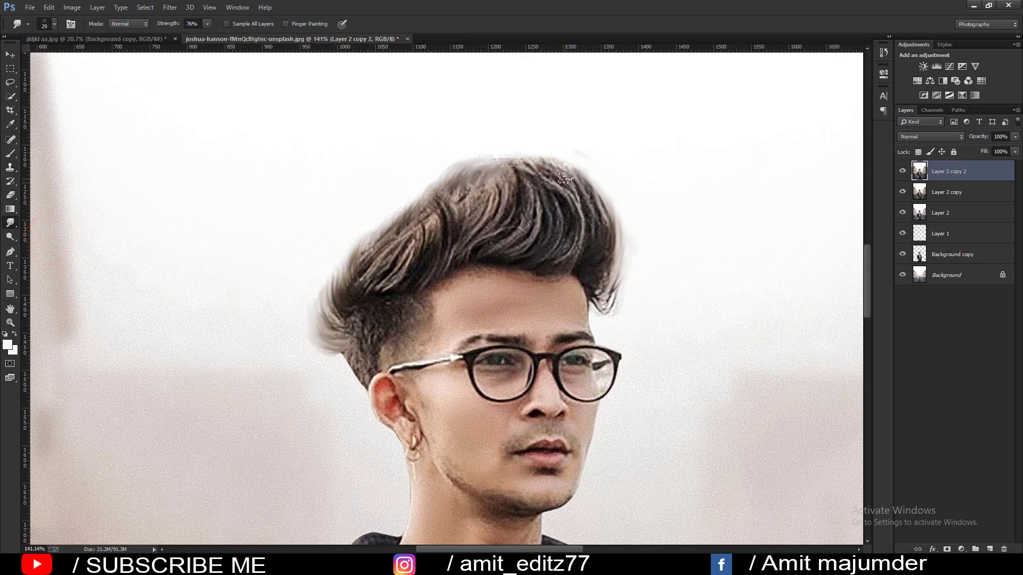
pyautogui.moveTo(563, 174)
pyautogui.mouseDown()
pyautogui.moveTo(527, 162)
pyautogui.moveTo(497, 200)
pyautogui.moveTo(463, 211)
pyautogui.moveTo(494, 162)
pyautogui.moveTo(548, 160)
pyautogui.moveTo(522, 155)
pyautogui.moveTo(531, 161)
pyautogui.mouseUp()
pyautogui.hotkey('ctrl', '0')
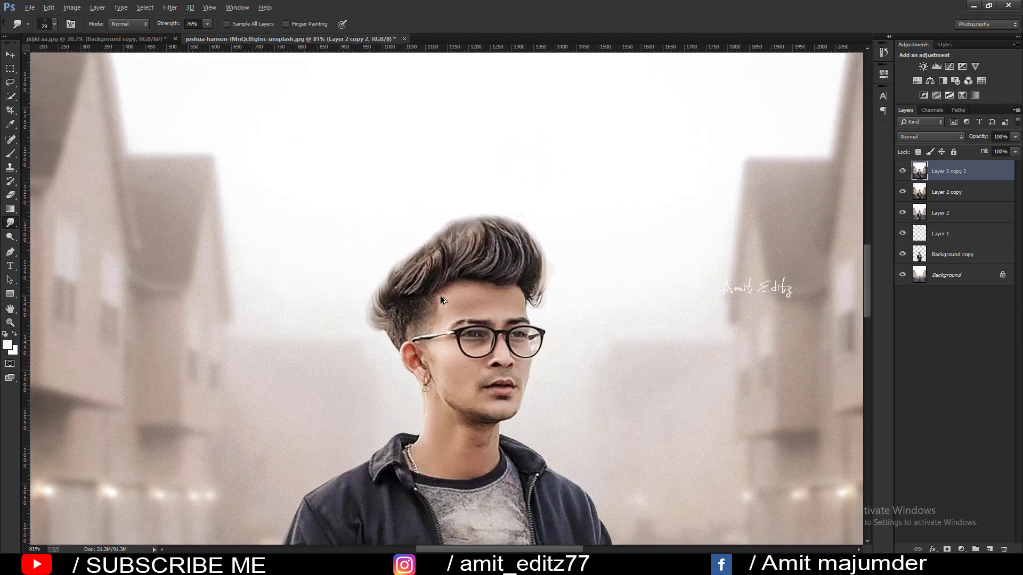
pyautogui.scroll(-3, 442, 297)
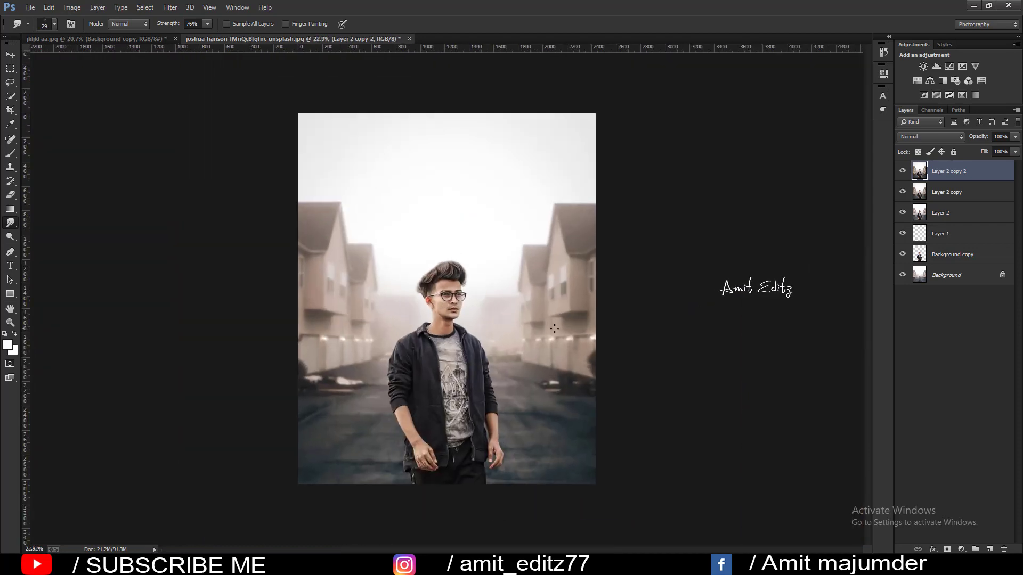
pyautogui.moveTo(955, 178); pyautogui.dragTo(989, 549)
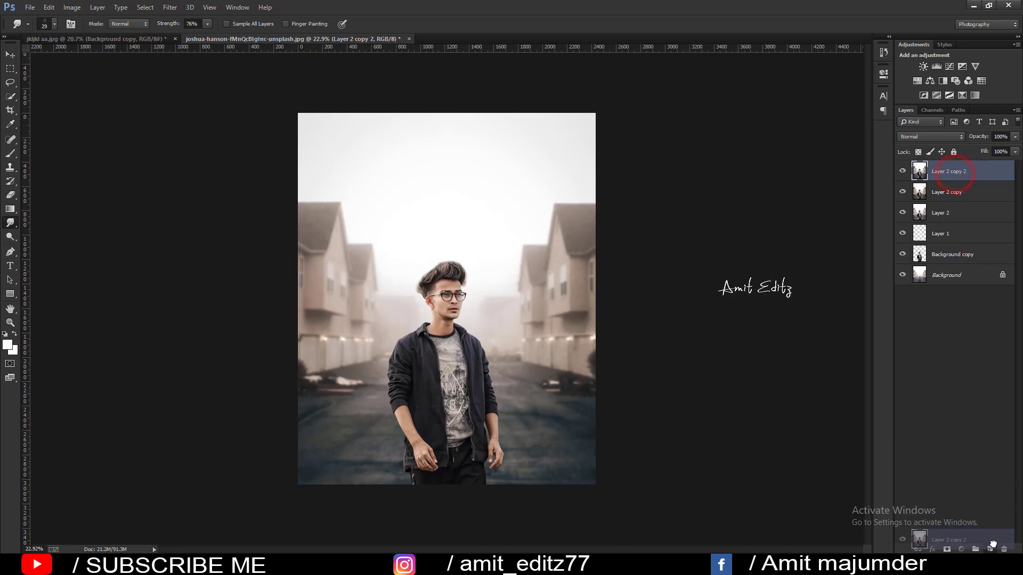
# - Add a Selective Color layer, then adjust the Reds' cyan and add more black
pyautogui.click(962, 550)
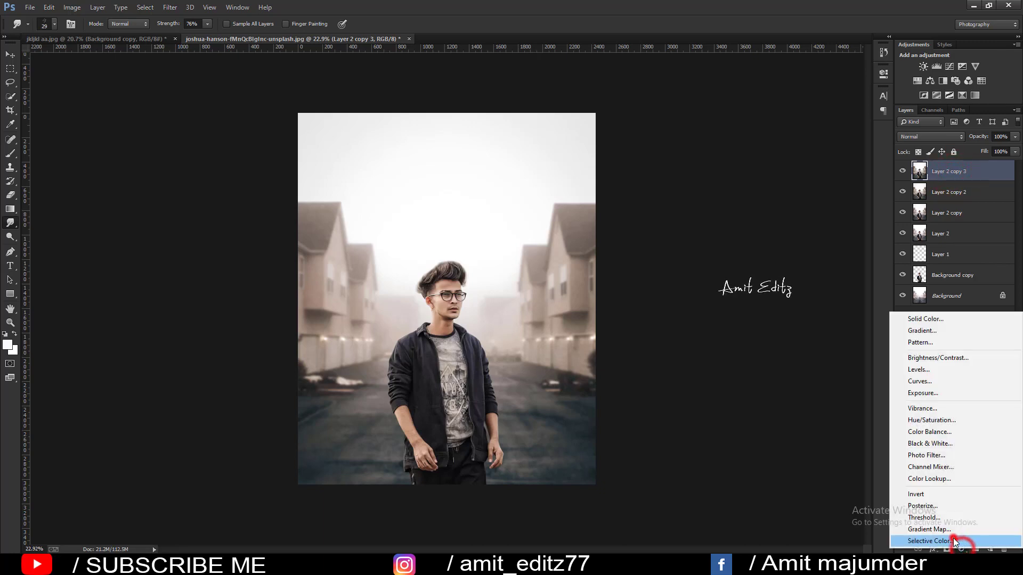
pyautogui.click(959, 532)
pyautogui.moveTo(796, 137)
pyautogui.mouseDown()
pyautogui.moveTo(768, 136)
pyautogui.moveTo(797, 138)
pyautogui.moveTo(829, 159)
pyautogui.moveTo(795, 160)
pyautogui.mouseUp()
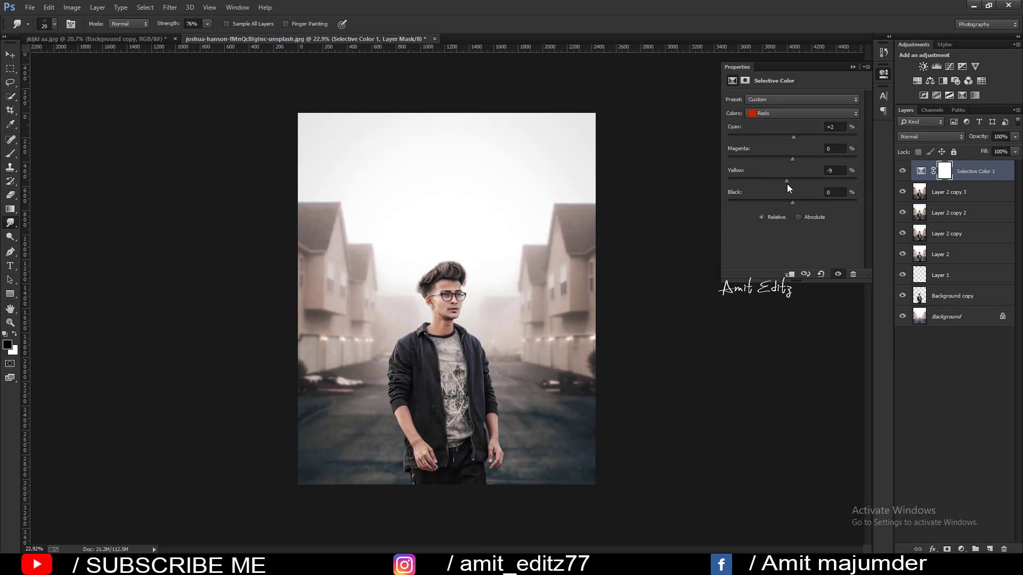
pyautogui.moveTo(809, 201); pyautogui.dragTo(827, 201)
# - For Yellows, reduce cyan, yellow and black and raise magenta
pyautogui.click(789, 113)
pyautogui.click(778, 133)
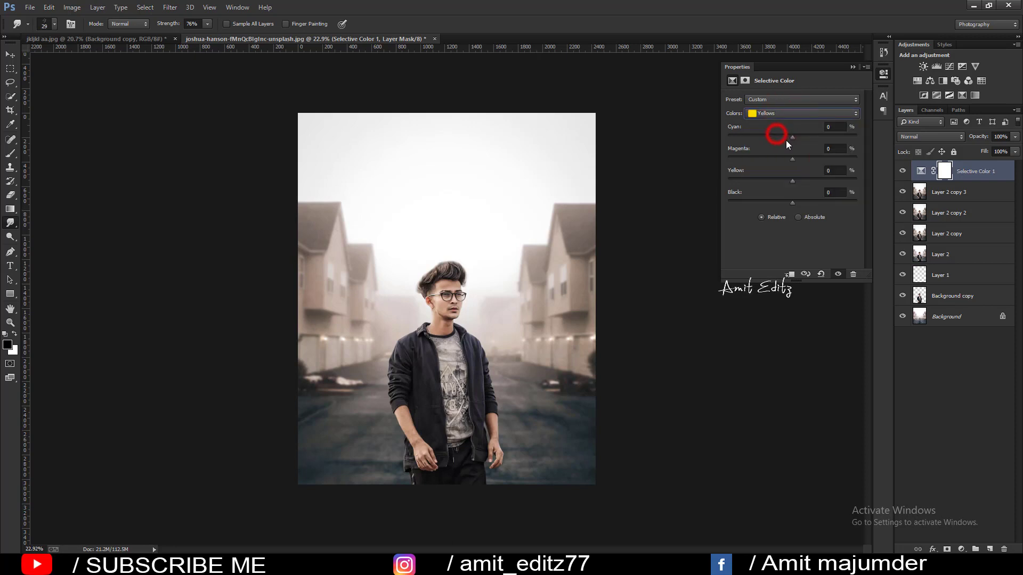
pyautogui.moveTo(793, 138); pyautogui.dragTo(787, 137)
pyautogui.moveTo(750, 158); pyautogui.dragTo(756, 161)
pyautogui.moveTo(792, 178); pyautogui.dragTo(785, 182)
pyautogui.moveTo(816, 200); pyautogui.dragTo(795, 201)
# - For Blacks, set Black +12 and Cyan -1, and reduce yellow
pyautogui.click(789, 113)
pyautogui.click(779, 192)
pyautogui.moveTo(791, 203)
pyautogui.mouseDown()
pyautogui.moveTo(808, 202)
pyautogui.moveTo(796, 203)
pyautogui.mouseUp()
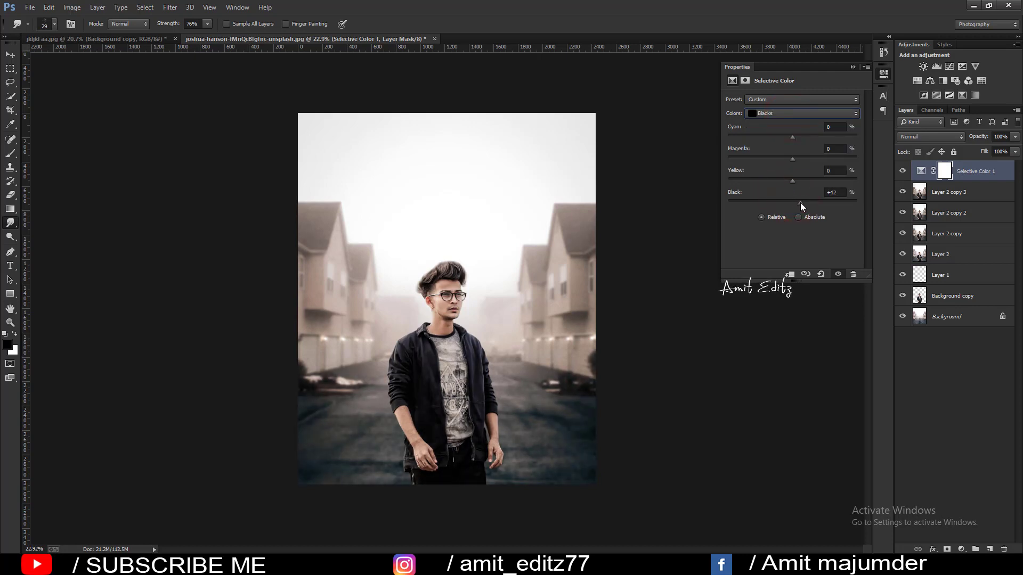
pyautogui.moveTo(792, 181); pyautogui.dragTo(795, 159)
pyautogui.moveTo(786, 139); pyautogui.dragTo(791, 139)
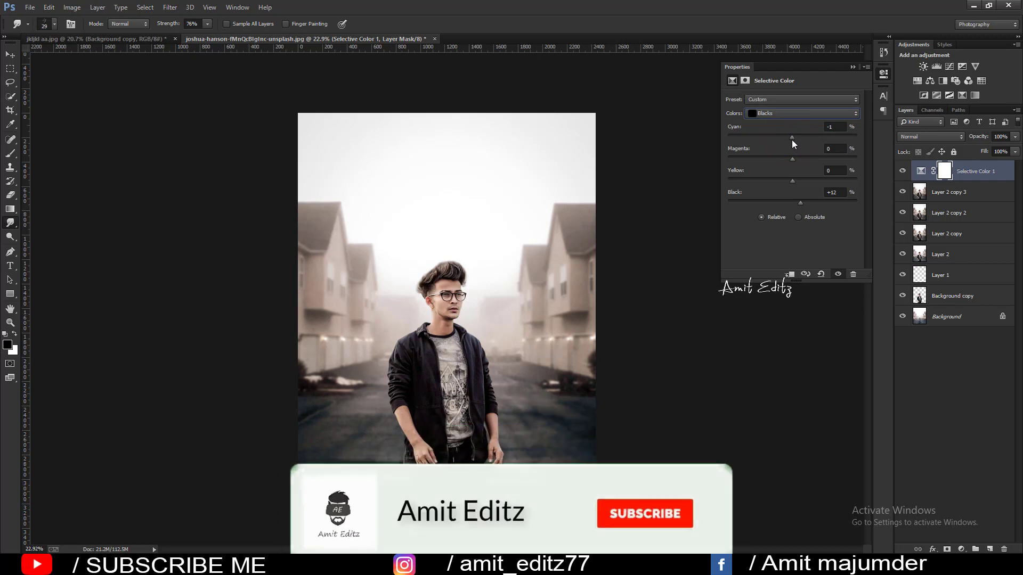
# - Merge the Selective Color layer with Layer 2 copy 3 into one pixel layer
pyautogui.click(852, 66)
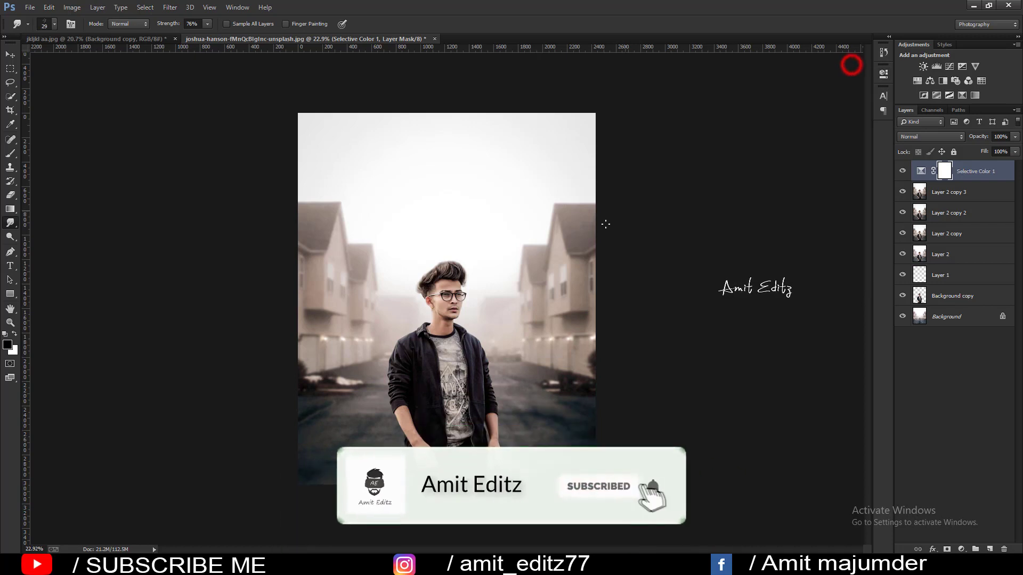
pyautogui.keyDown('shift'); pyautogui.click(943, 194); pyautogui.keyUp('shift')
pyautogui.rightClick(947, 193)
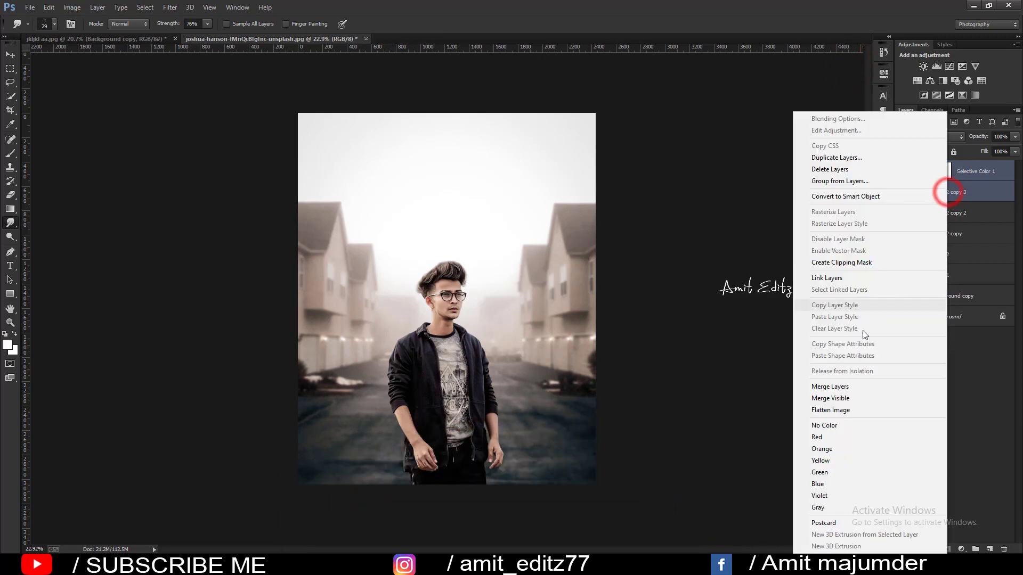
pyautogui.click(841, 387)
pyautogui.scroll(2, 358, 305)
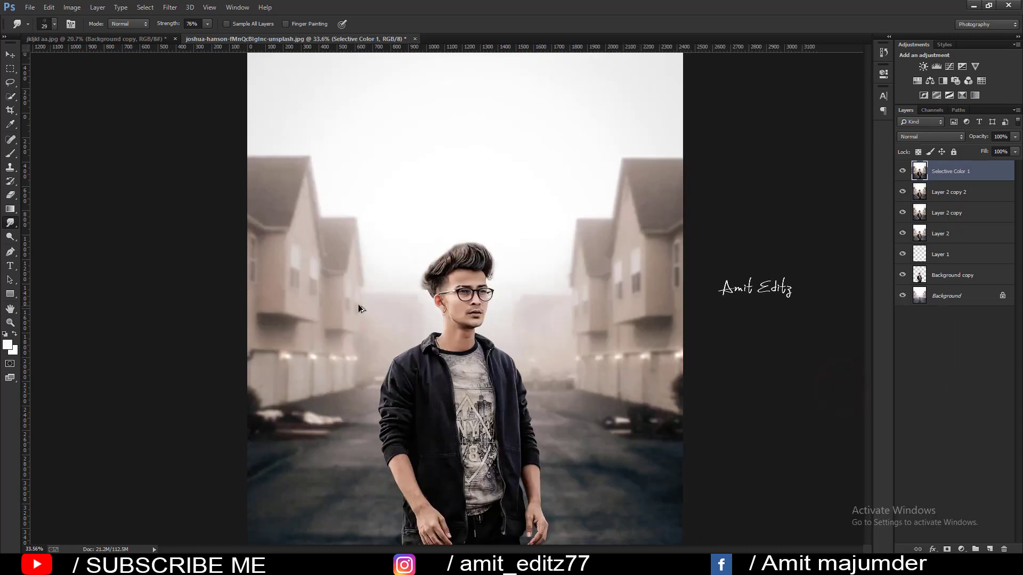
pyautogui.scroll(-3, 360, 305)
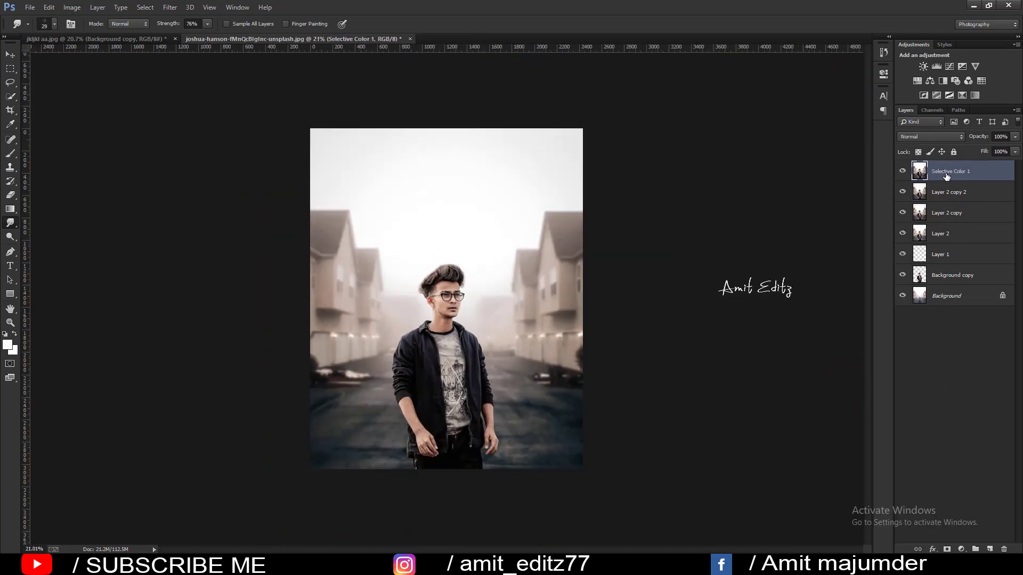
# - Duplicate the merged layer as Selective Color 1 copy and open it in Camera Raw's Adjustment Brush
pyautogui.moveTo(946, 177); pyautogui.dragTo(990, 549)
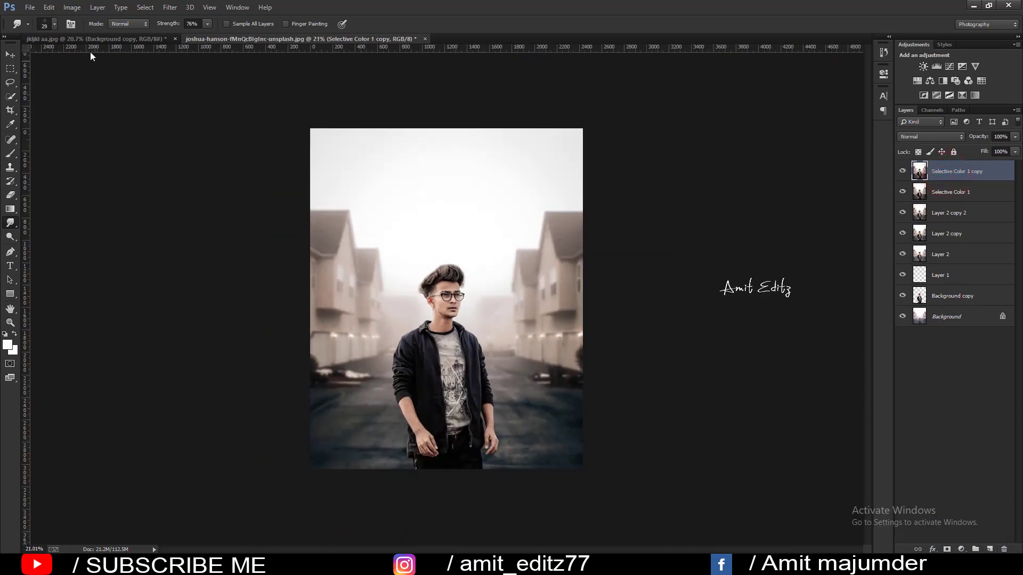
pyautogui.click(164, 10)
pyautogui.click(200, 68)
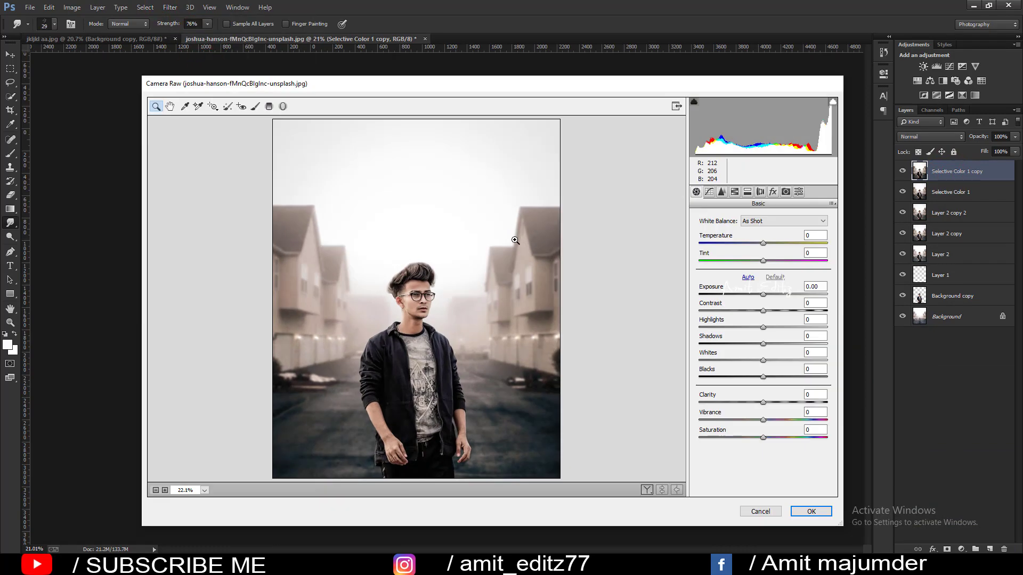
pyautogui.click(256, 107)
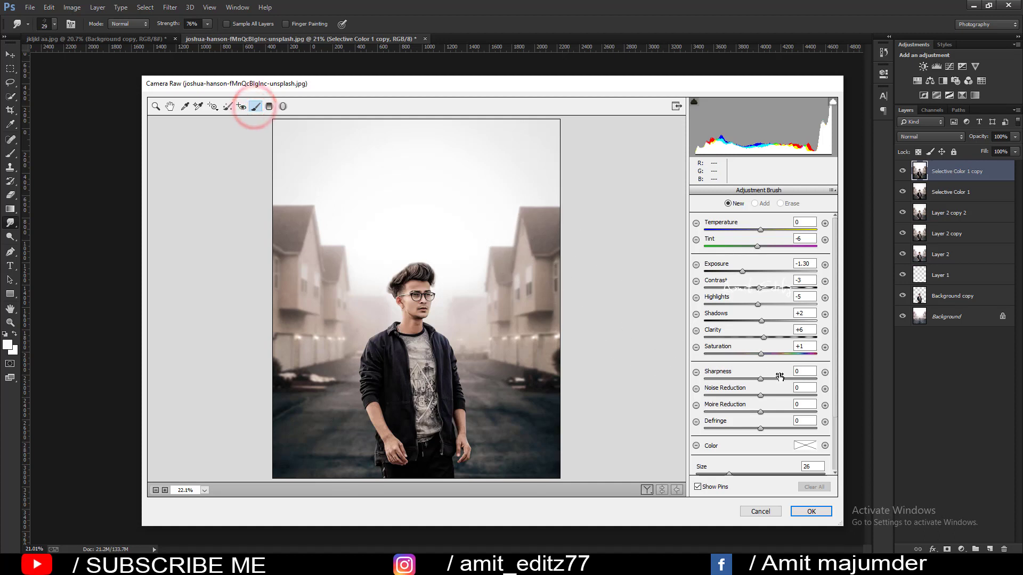
# - Size the Adjustment Brush and paint a +1.40 exposure lift over the top and left of the head
pyautogui.scroll(-3, 763, 351)
pyautogui.moveTo(745, 406); pyautogui.dragTo(767, 408)
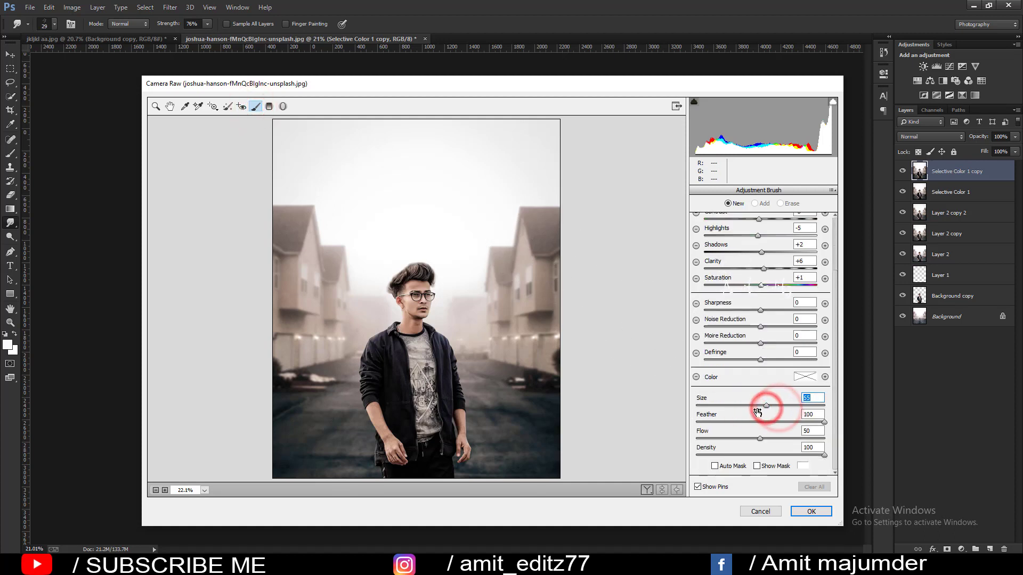
pyautogui.moveTo(766, 408)
pyautogui.mouseDown()
pyautogui.moveTo(737, 406)
pyautogui.moveTo(782, 407)
pyautogui.mouseUp()
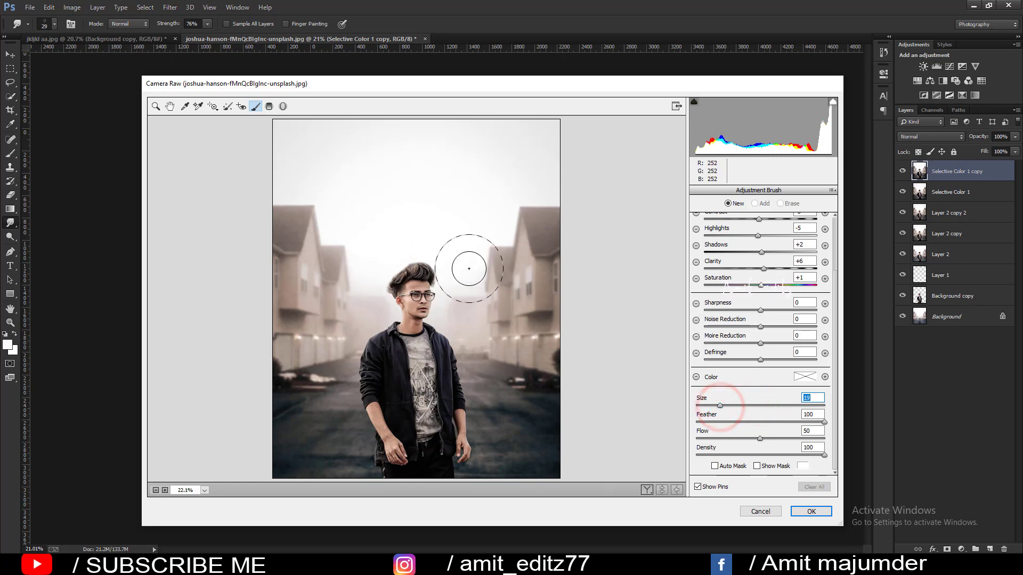
pyautogui.moveTo(474, 305); pyautogui.dragTo(471, 313)
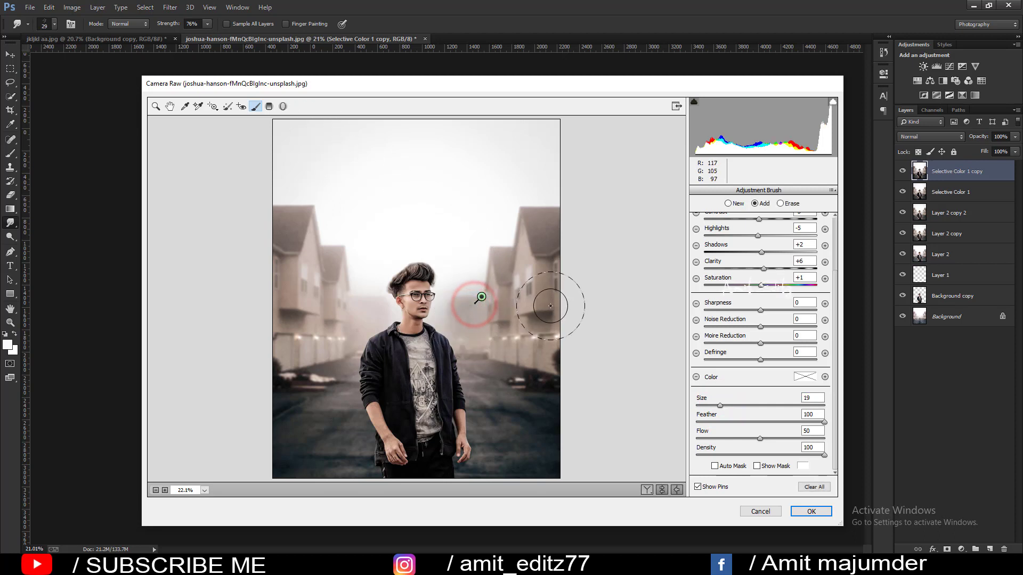
pyautogui.hotkey('ctrl', 'z')
pyautogui.scroll(3, 735, 276)
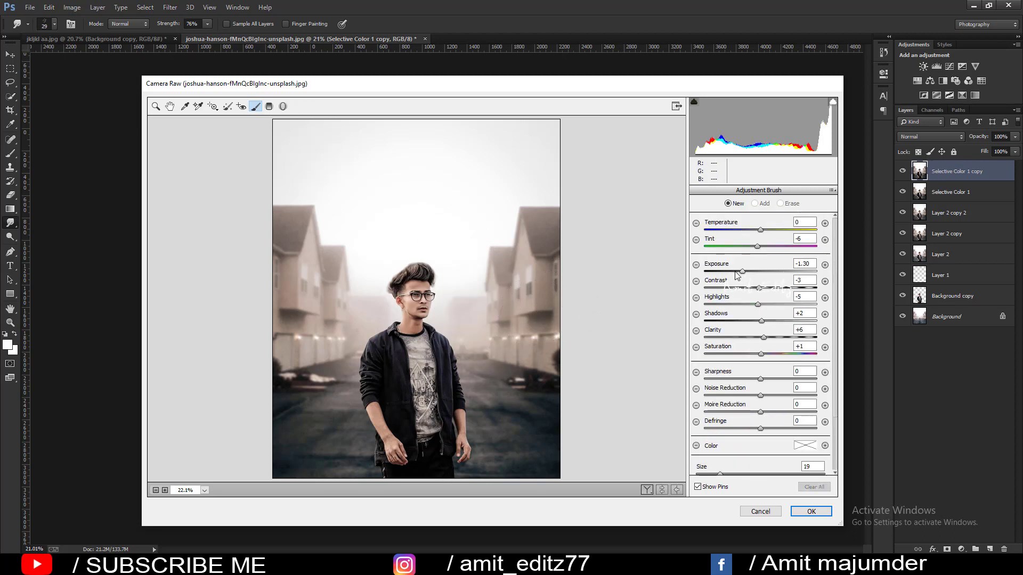
pyautogui.moveTo(767, 272); pyautogui.dragTo(781, 272)
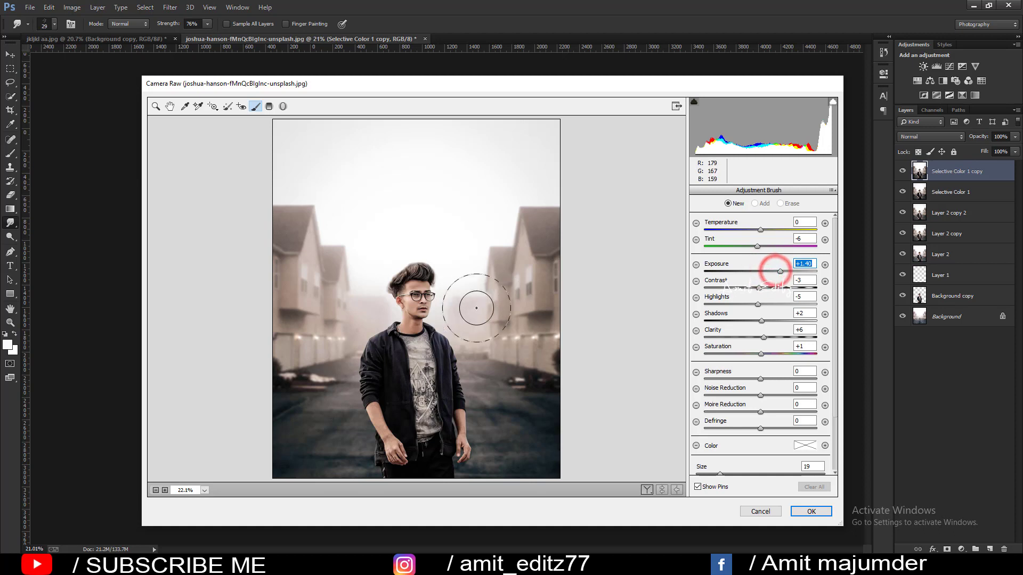
pyautogui.moveTo(458, 307); pyautogui.dragTo(454, 314)
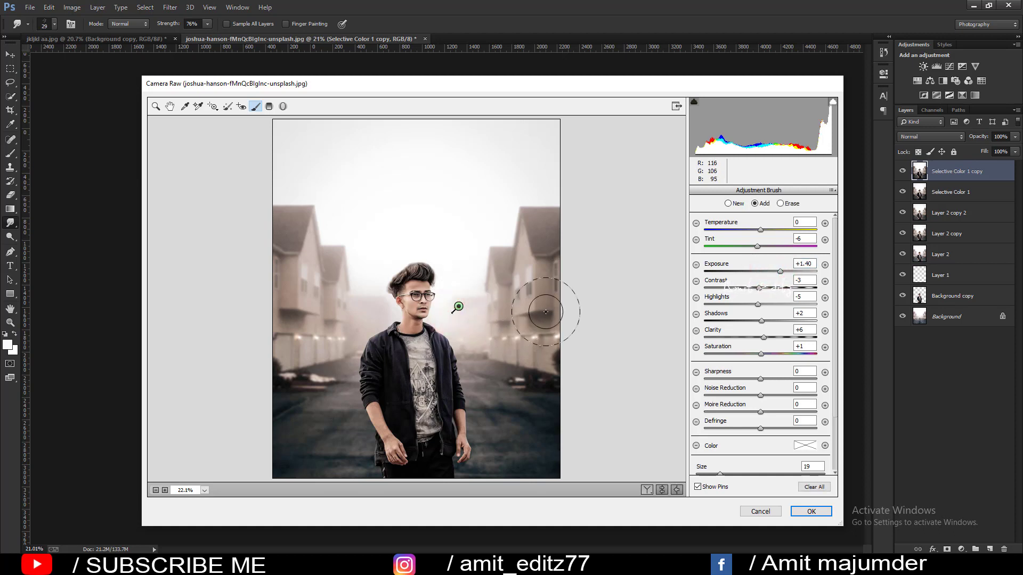
pyautogui.scroll(-3, 770, 271)
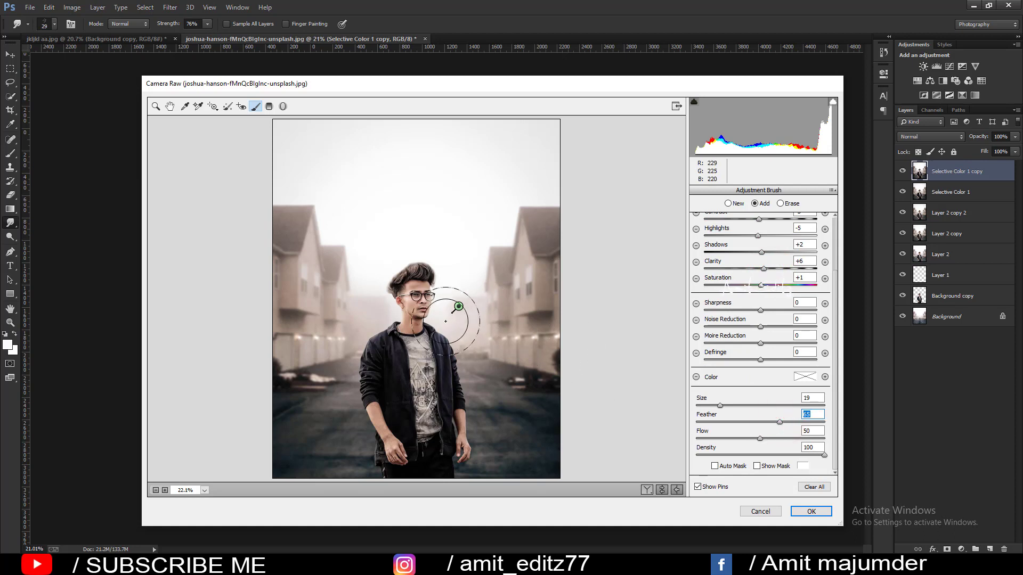
pyautogui.moveTo(445, 321); pyautogui.dragTo(457, 269)
pyautogui.moveTo(372, 311)
pyautogui.mouseDown()
pyautogui.moveTo(367, 322)
pyautogui.moveTo(342, 308)
pyautogui.mouseUp()
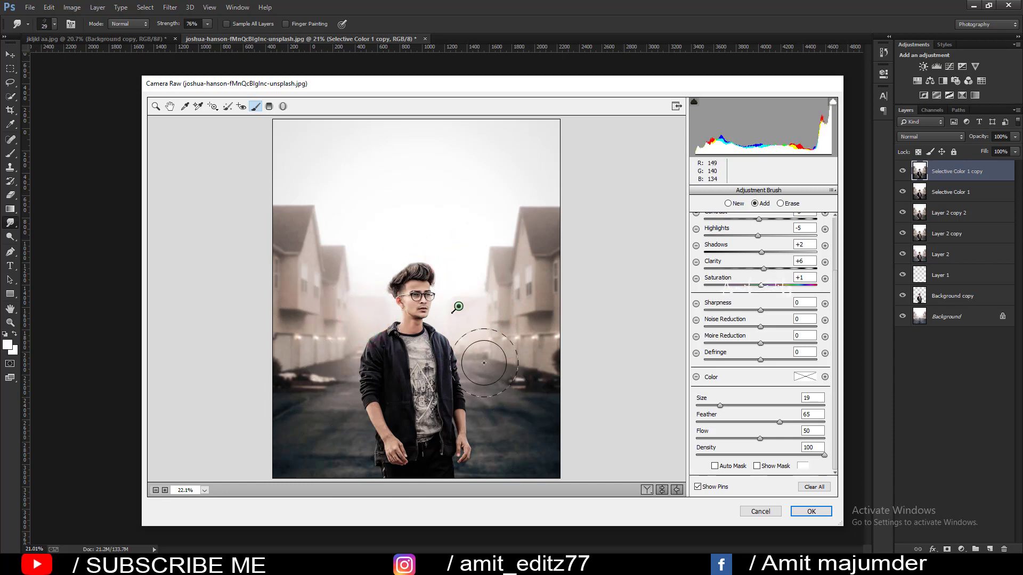
# - Refine the brushed lift to exposure +0.55, contrast +2 and slight warmth, adding more above the head
pyautogui.scroll(3, 744, 272)
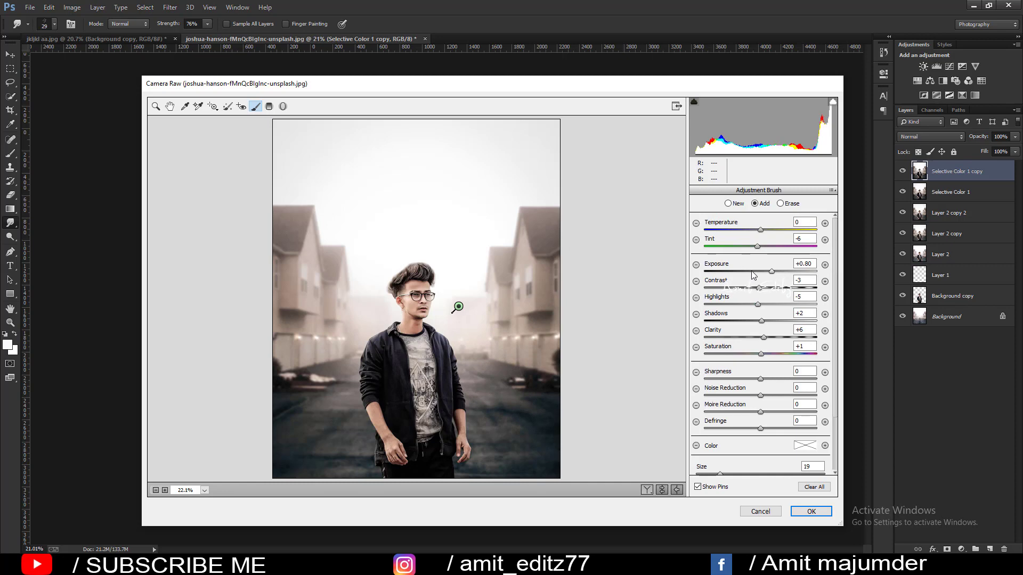
pyautogui.moveTo(771, 271); pyautogui.dragTo(766, 271)
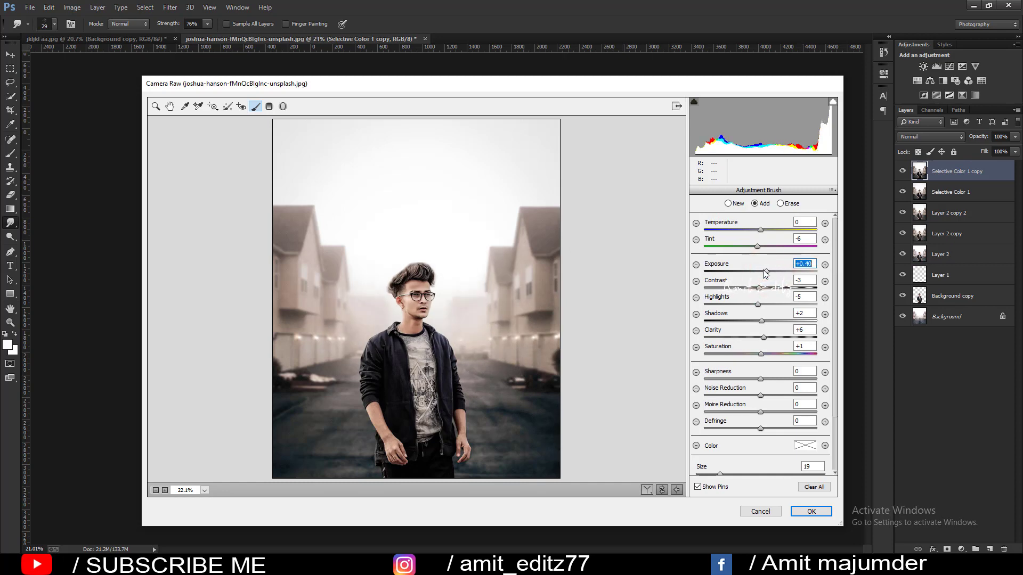
pyautogui.click(765, 271)
pyautogui.moveTo(759, 289); pyautogui.dragTo(761, 288)
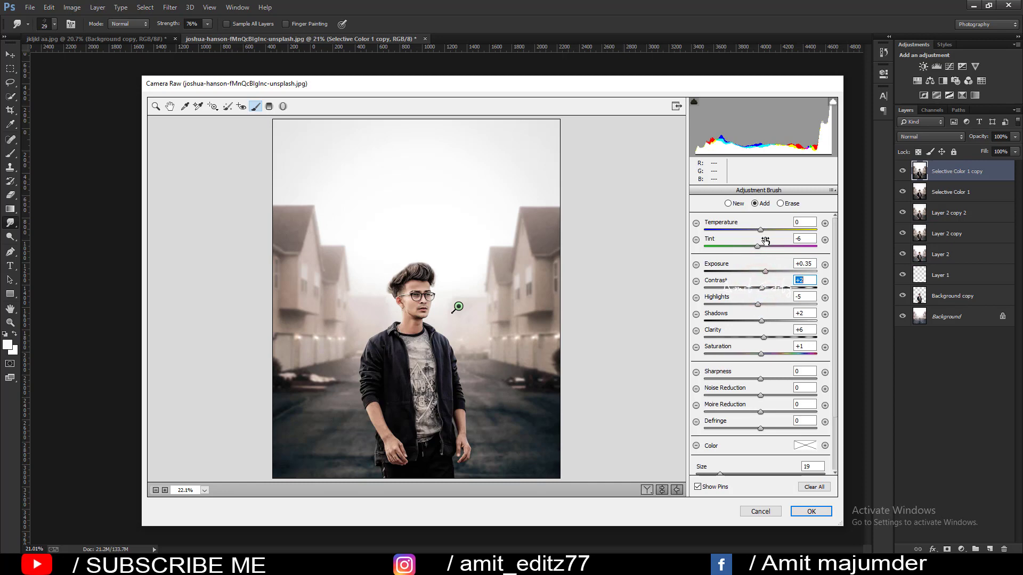
pyautogui.moveTo(761, 230); pyautogui.dragTo(762, 230)
pyautogui.moveTo(765, 271); pyautogui.dragTo(768, 272)
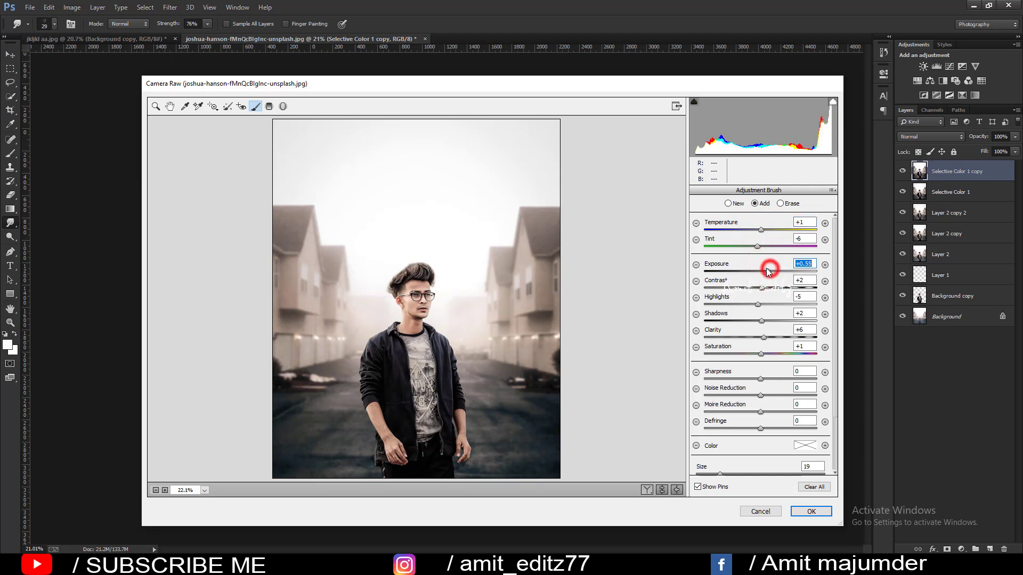
pyautogui.click(422, 251)
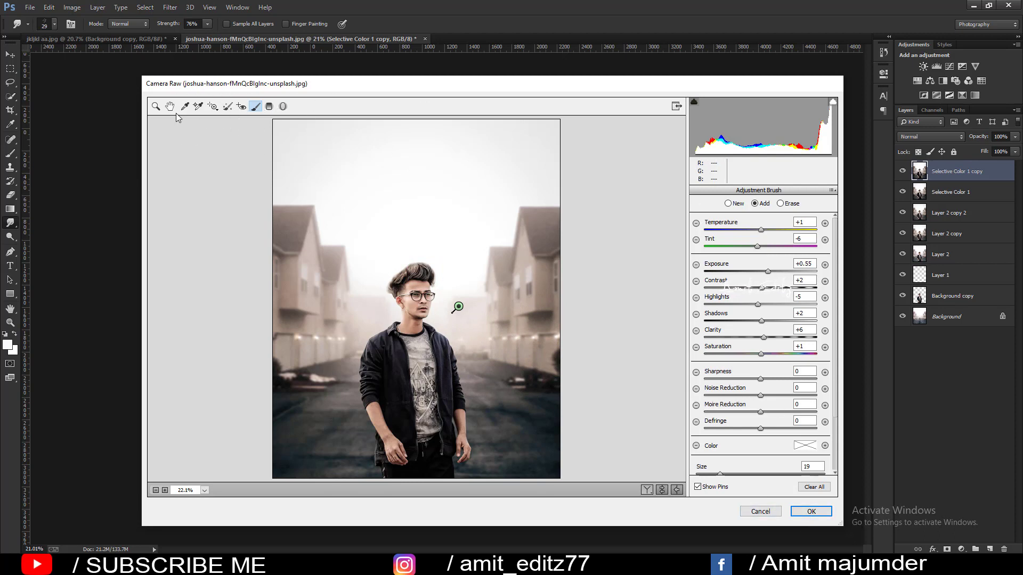
pyautogui.click(156, 106)
# - Lower Whites to -24 and desaturate the blues
pyautogui.moveTo(763, 360)
pyautogui.mouseDown()
pyautogui.moveTo(718, 329)
pyautogui.moveTo(767, 329)
pyautogui.moveTo(764, 344)
pyautogui.mouseUp()
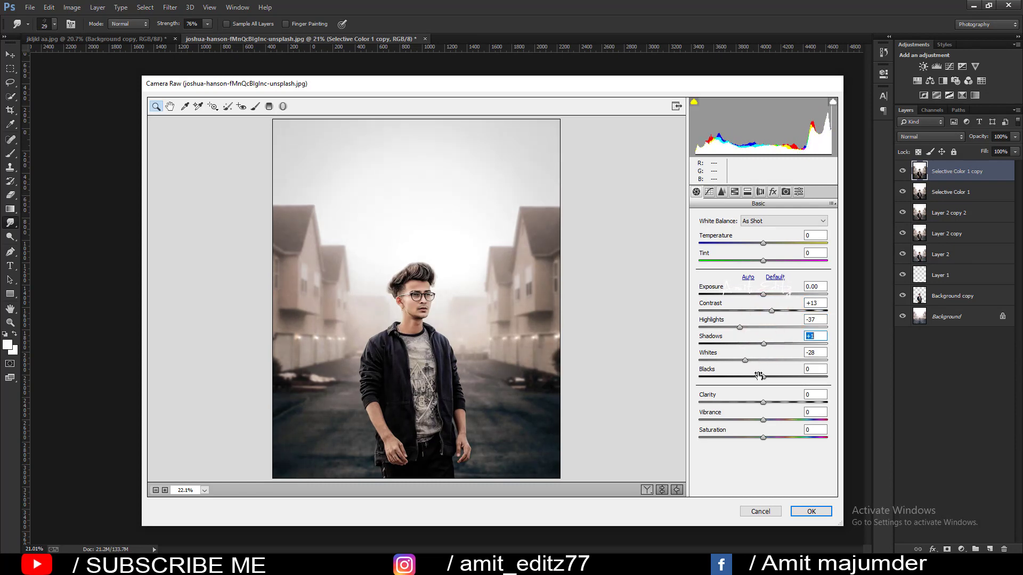
pyautogui.click(734, 191)
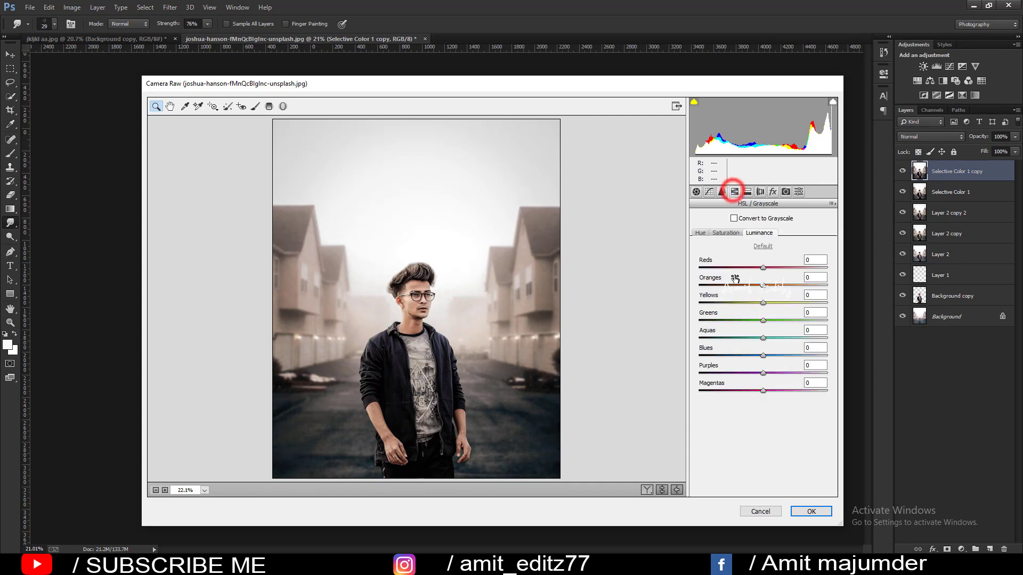
pyautogui.click(728, 232)
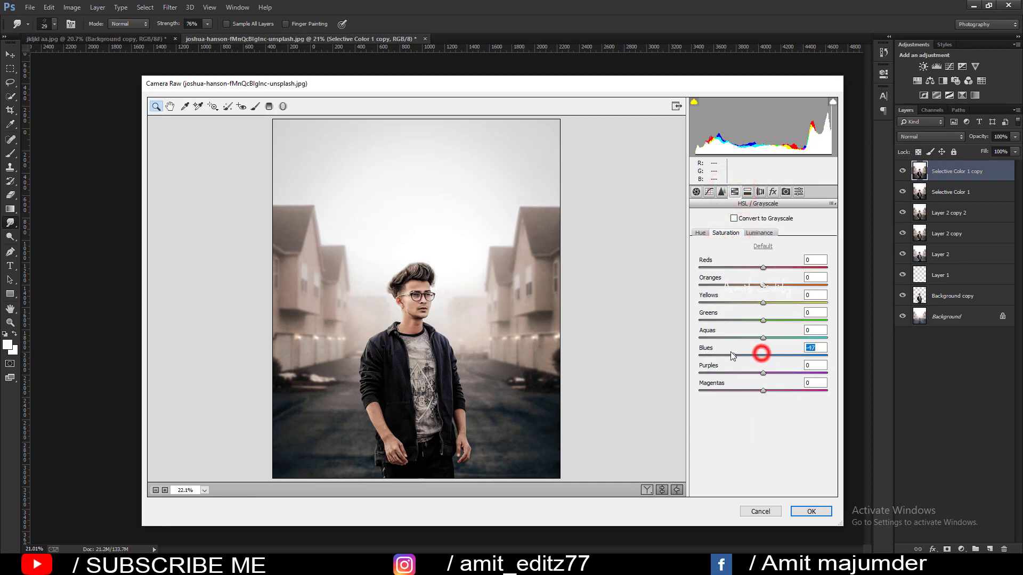
pyautogui.moveTo(763, 355)
pyautogui.mouseDown()
pyautogui.moveTo(719, 356)
pyautogui.moveTo(722, 337)
pyautogui.moveTo(699, 356)
pyautogui.mouseUp()
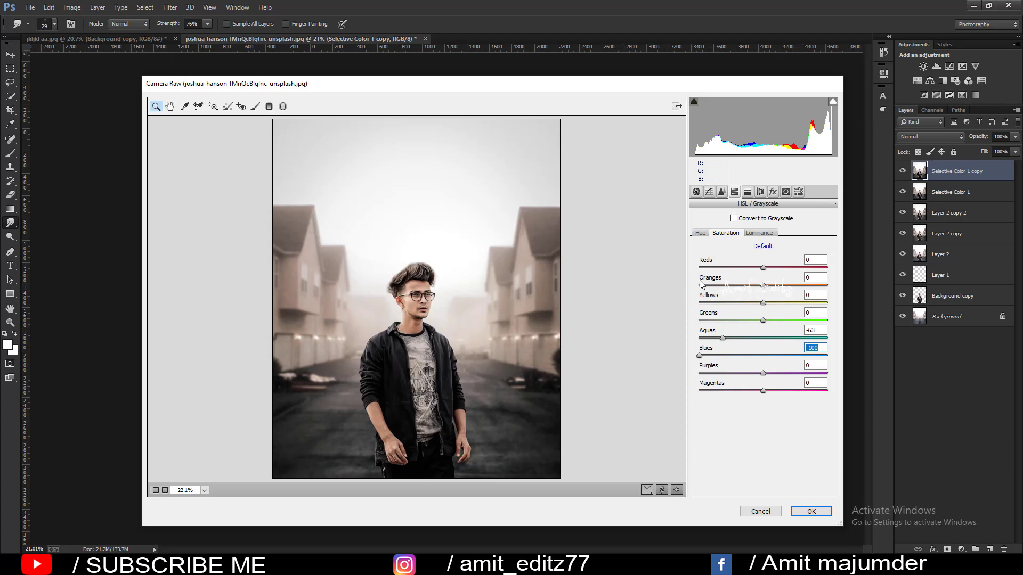
# - Set Blacks -15, Clarity +9, Saturation -20 and orange luminance +9, then apply the grade
pyautogui.click(696, 192)
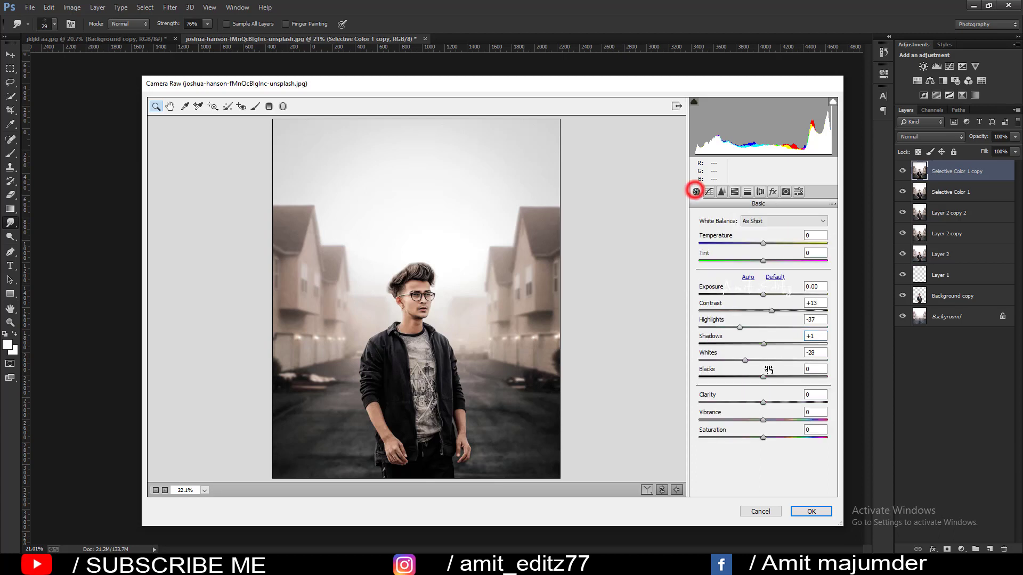
pyautogui.moveTo(761, 376)
pyautogui.mouseDown()
pyautogui.moveTo(752, 379)
pyautogui.moveTo(768, 403)
pyautogui.mouseUp()
pyautogui.moveTo(763, 438)
pyautogui.mouseDown()
pyautogui.moveTo(751, 438)
pyautogui.moveTo(760, 438)
pyautogui.mouseUp()
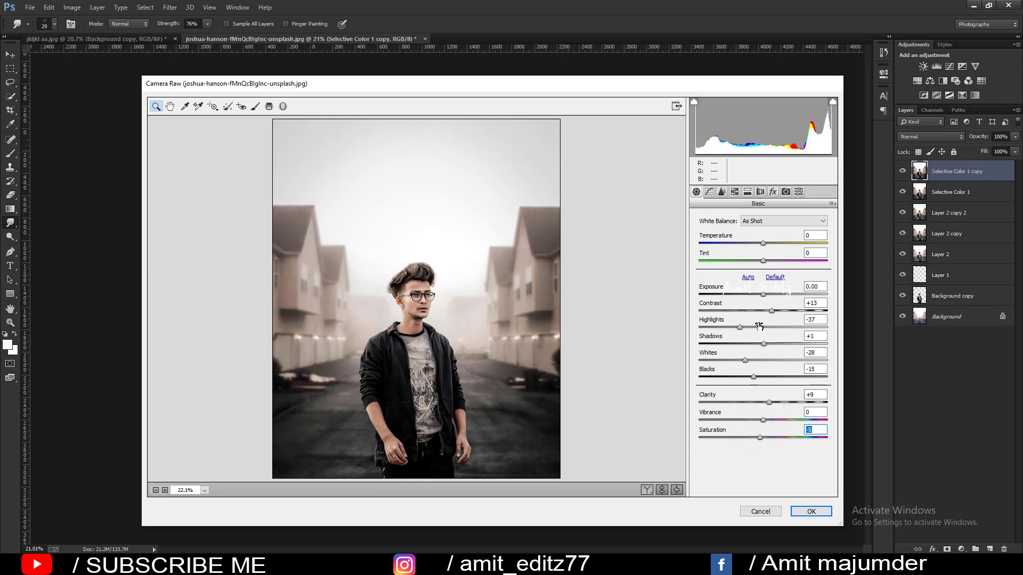
pyautogui.click(734, 192)
pyautogui.click(760, 233)
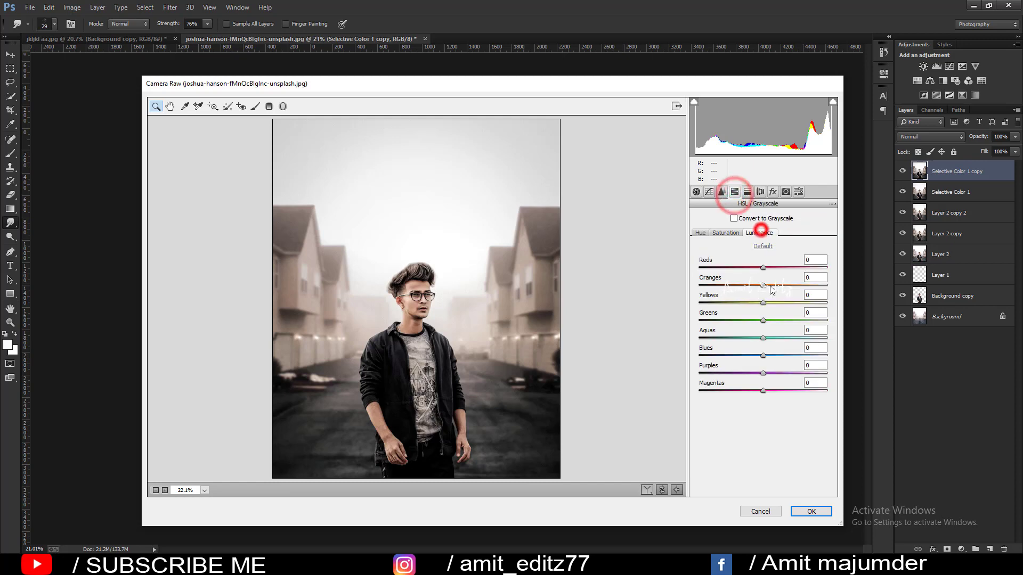
pyautogui.moveTo(763, 285); pyautogui.dragTo(768, 286)
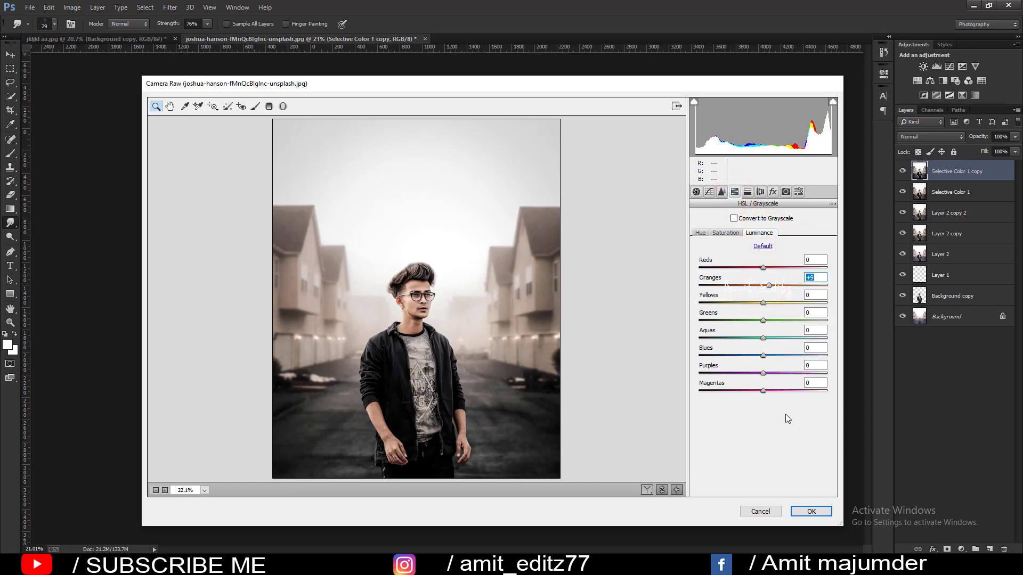
pyautogui.click(811, 512)
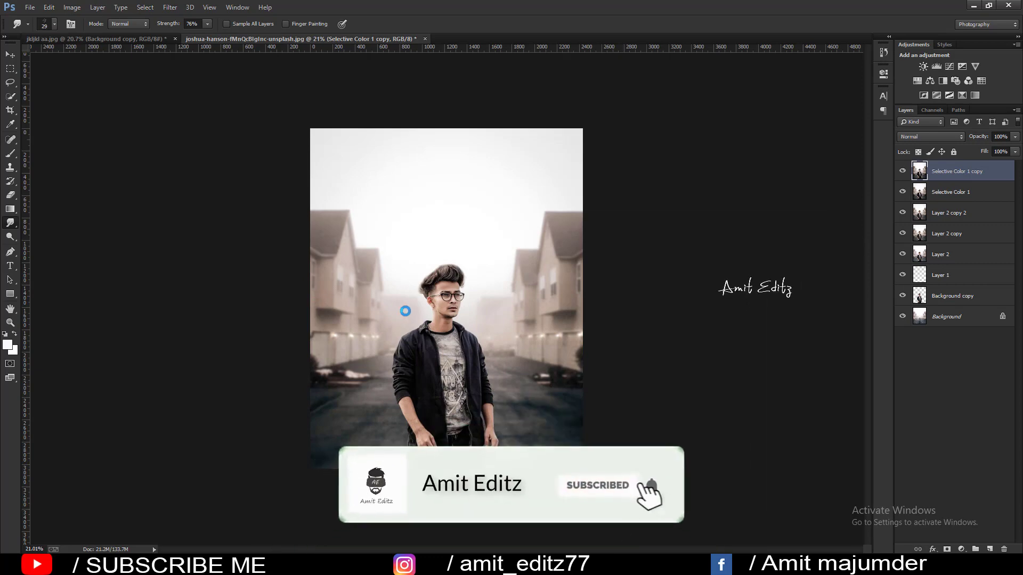
pyautogui.hotkey('ctrl', '+')
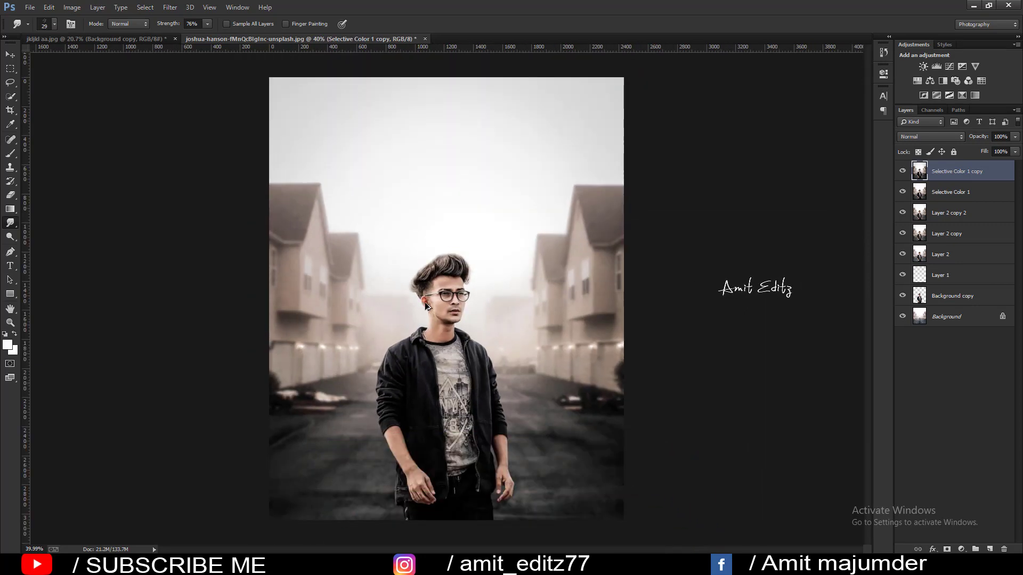
pyautogui.scroll(5, 460, 307)
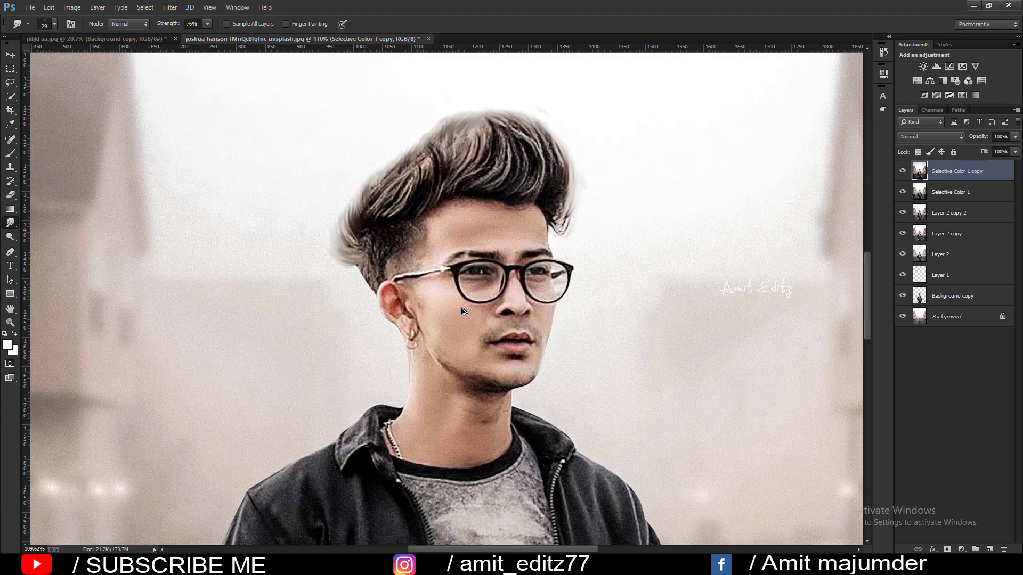
pyautogui.scroll(-3, 461, 307)
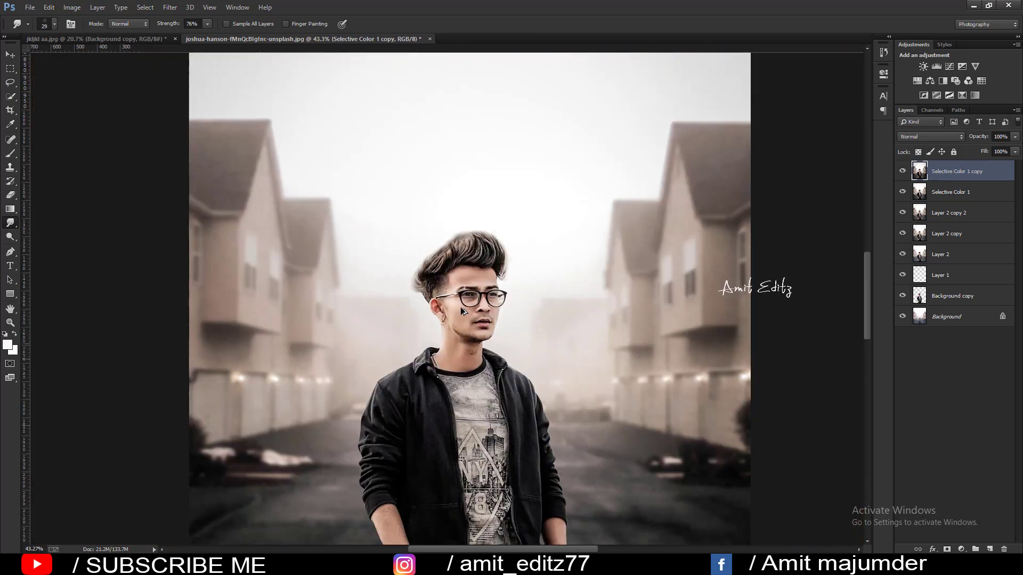
pyautogui.scroll(-2, 460, 307)
pyautogui.scroll(-1, 461, 307)
pyautogui.scroll(1, 463, 311)
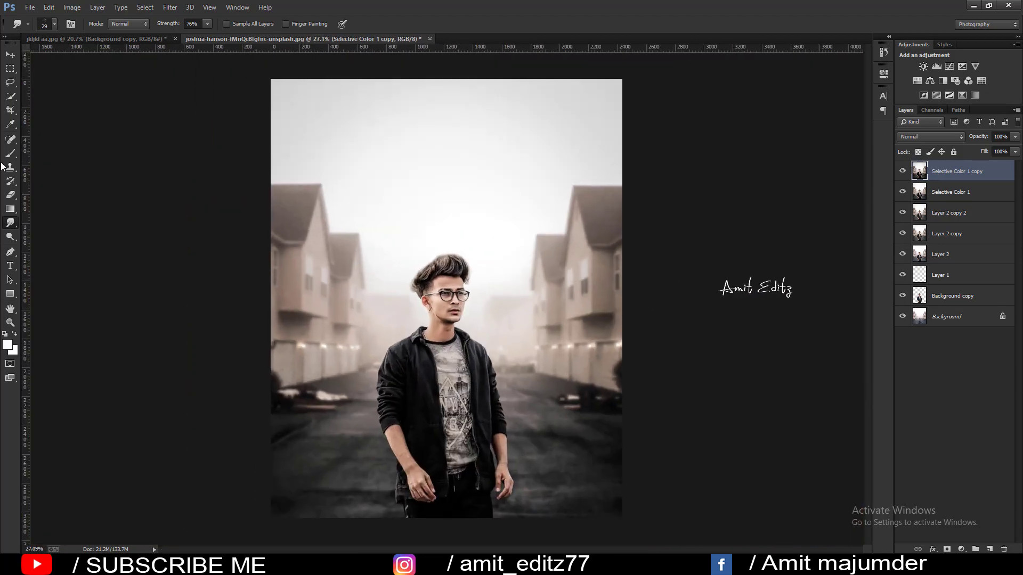
# - Stamp the 588 V logo brush at 138 px right of the man's head, restamping at higher opacity
pyautogui.moveTo(10, 154); pyautogui.dragTo(40, 149)
pyautogui.rightClick(430, 241)
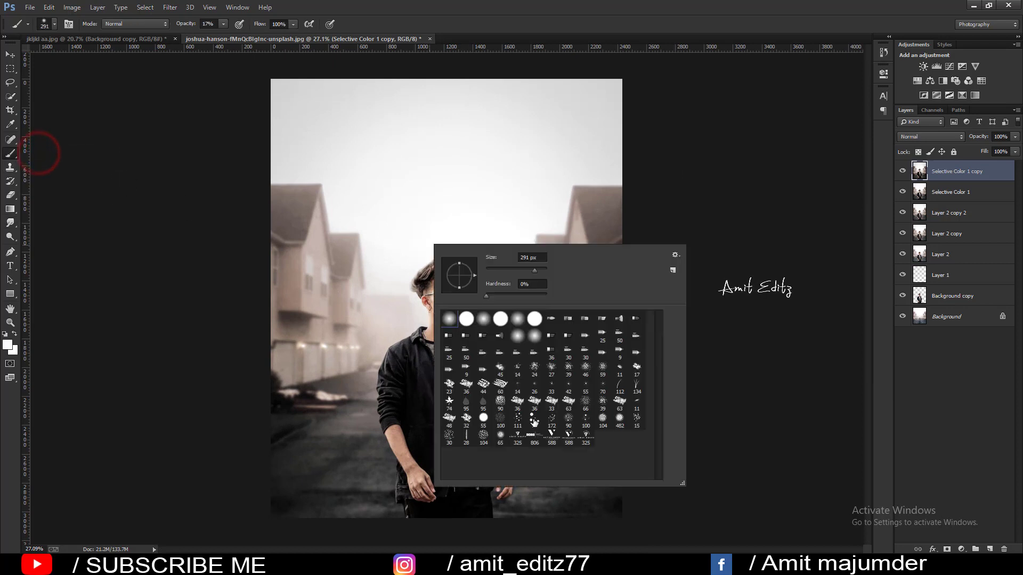
pyautogui.doubleClick(555, 437)
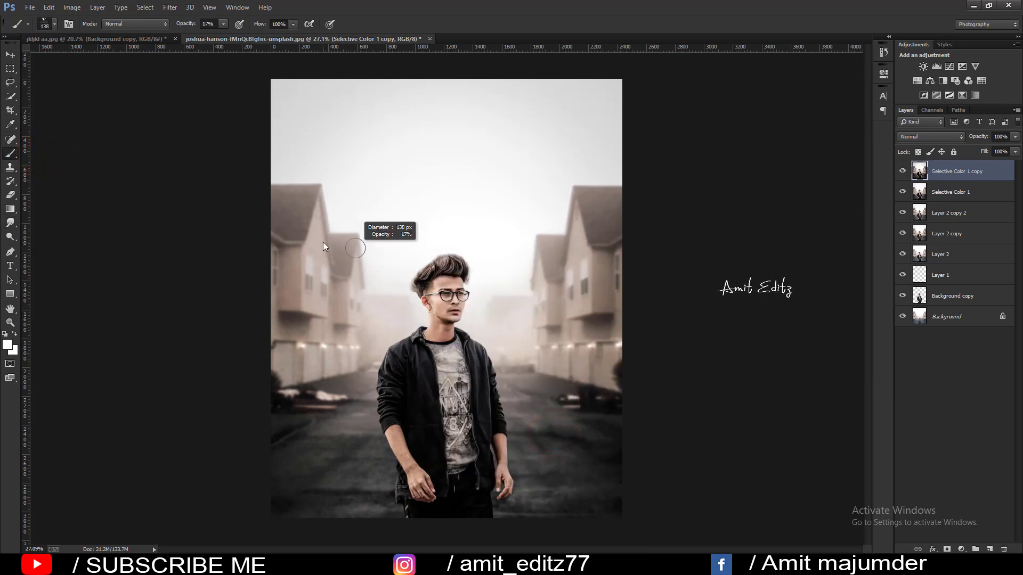
pyautogui.click(559, 324)
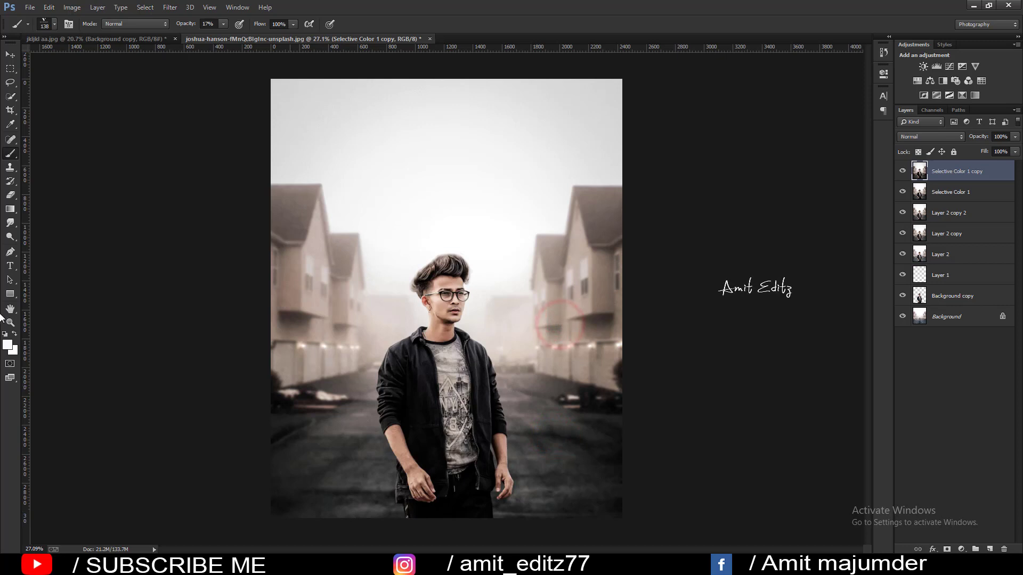
pyautogui.write('84')
pyautogui.click(207, 24)
pyautogui.click(341, 323)
# - Restore the soft round brush and switch to the Move tool
pyautogui.rightClick(548, 325)
pyautogui.click(532, 385)
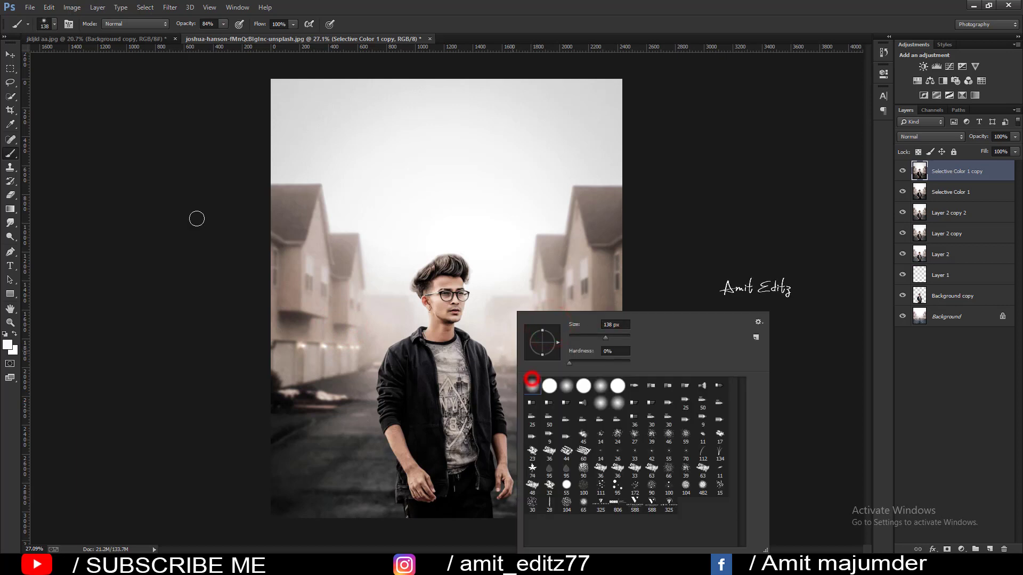
pyautogui.click(11, 55)
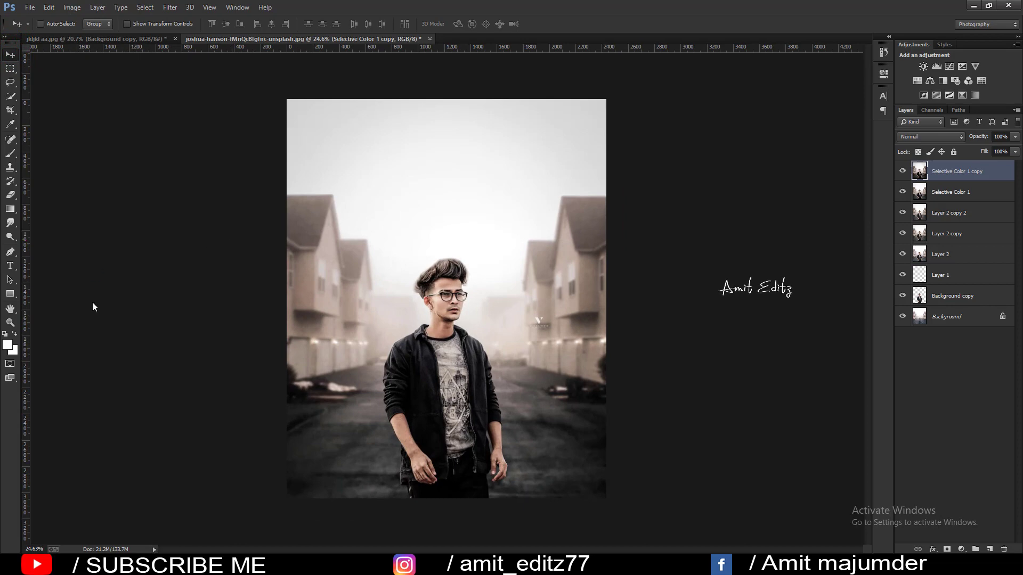
# - Save a copy of the edit as the JPEG 'amittt' at Quality 9 (High)
pyautogui.hotkey('ctrl', 'shift', 's')
pyautogui.write('a')
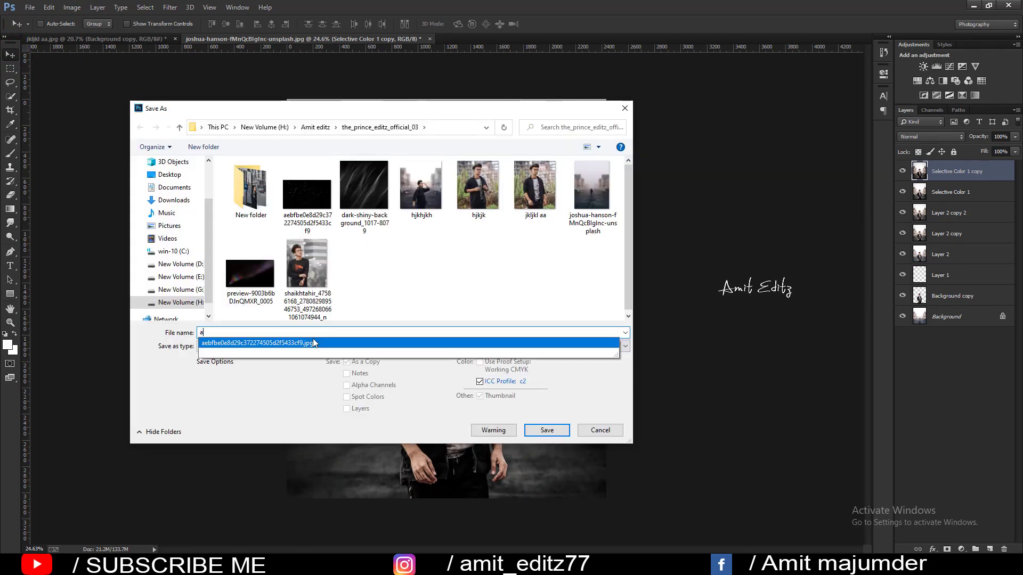
pyautogui.write('mittt')
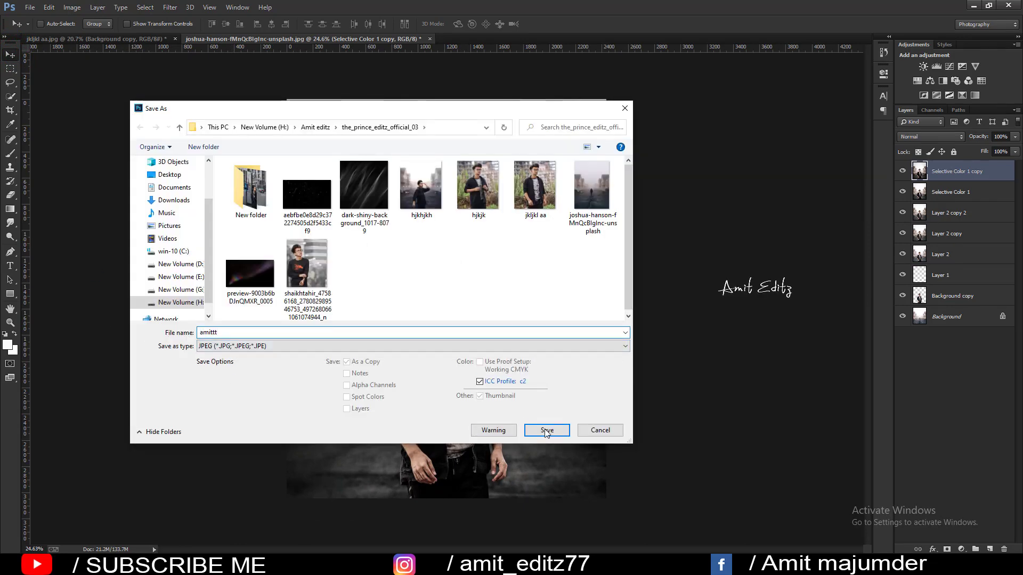
pyautogui.click(547, 430)
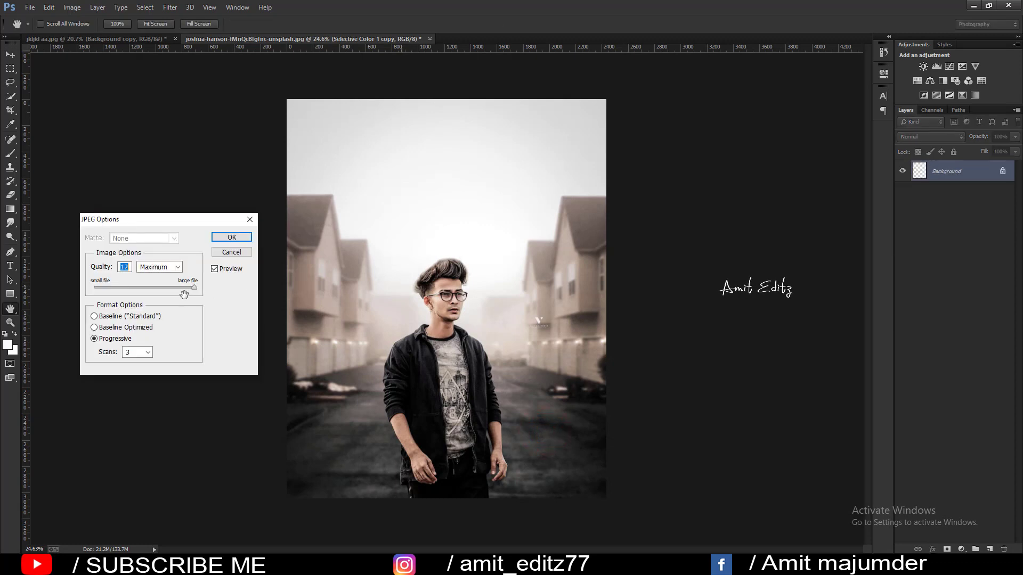
pyautogui.click(170, 290)
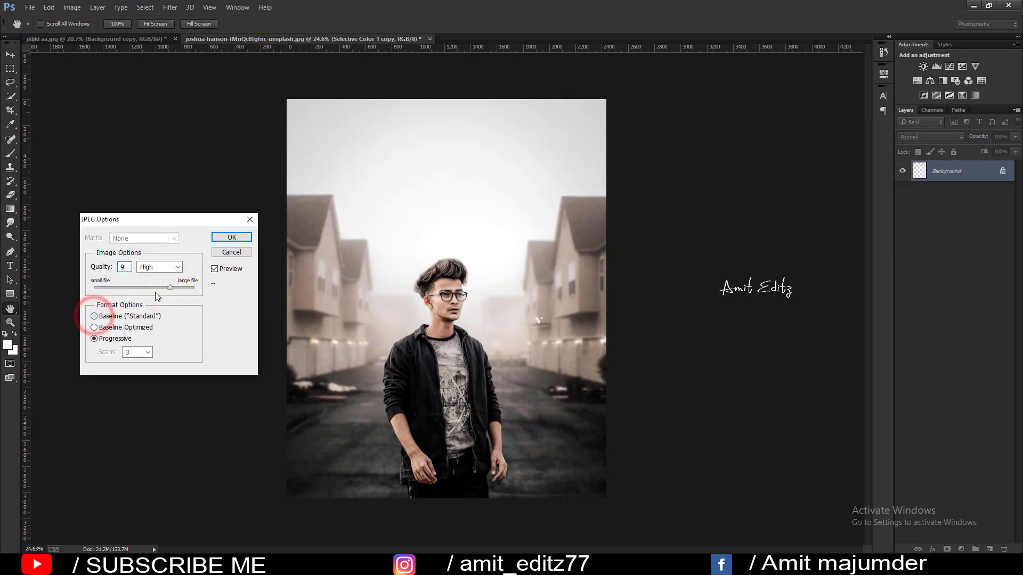
pyautogui.click(229, 236)
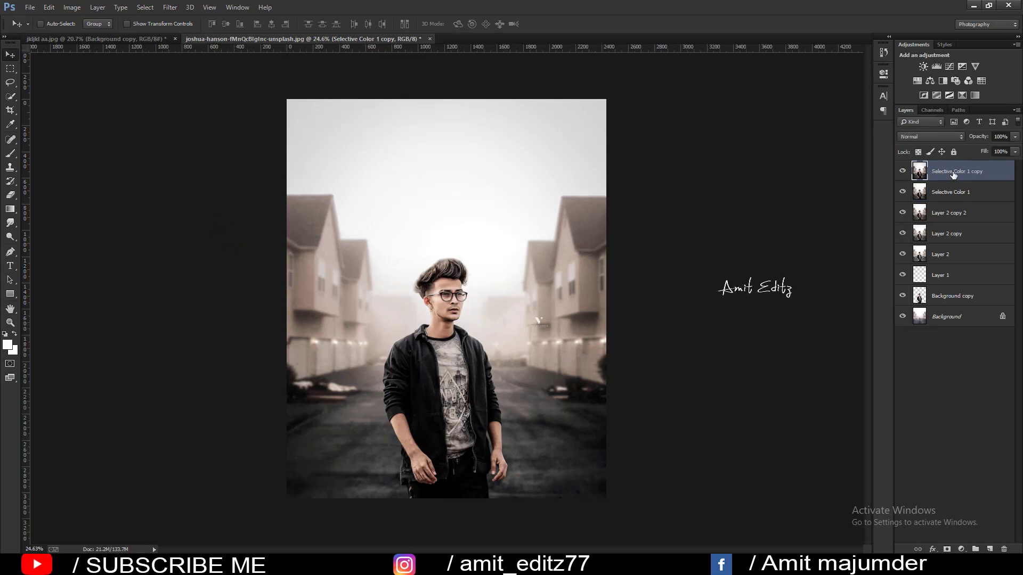
# - Merge all visible layers into a single Background layer
pyautogui.rightClick(952, 173)
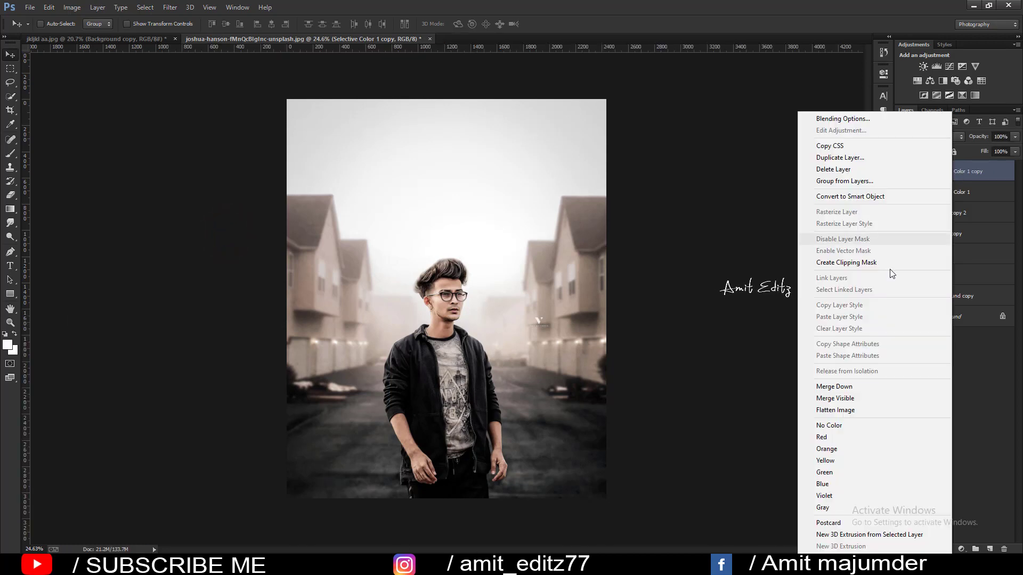
pyautogui.click(831, 398)
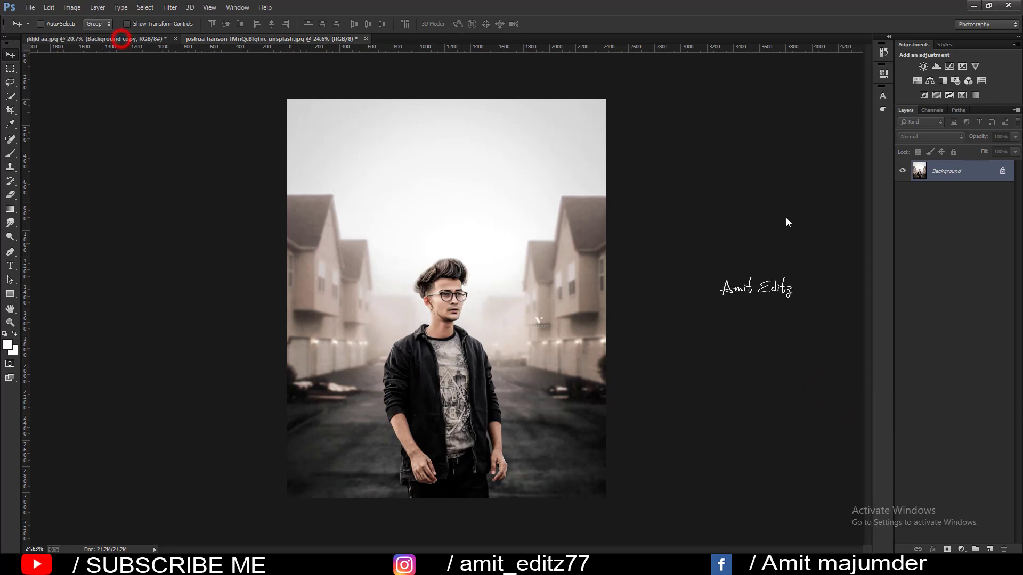
pyautogui.click(904, 191)
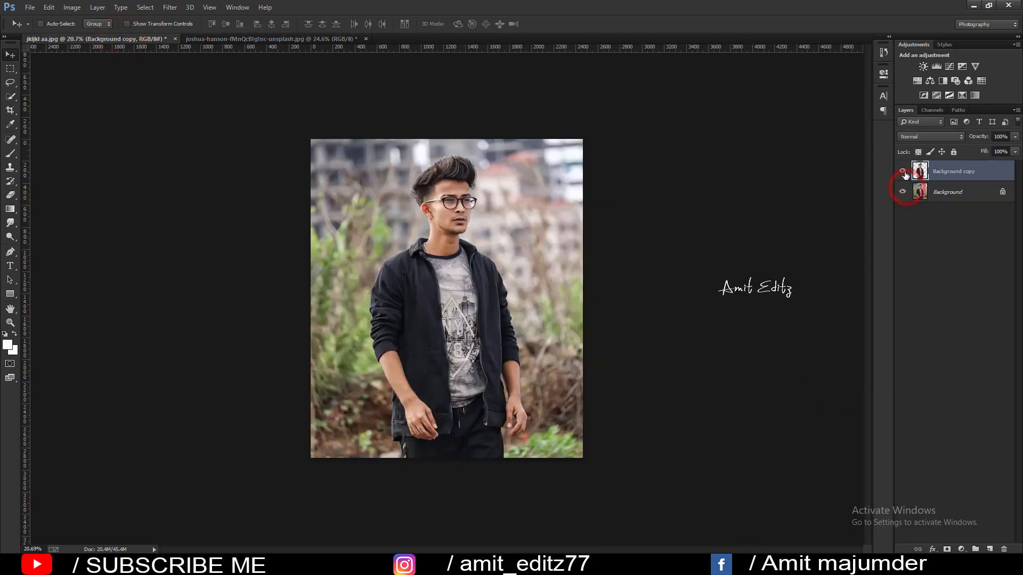
# - Toggle between the foggy-street edit and the original joshua-hanson photo to compare them
pyautogui.click(235, 39)
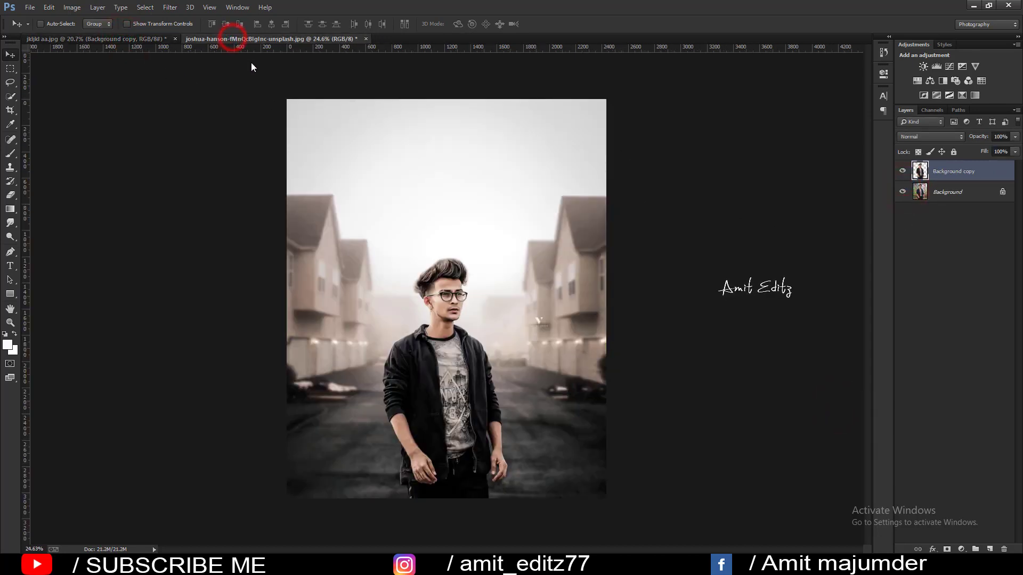
pyautogui.click(112, 38)
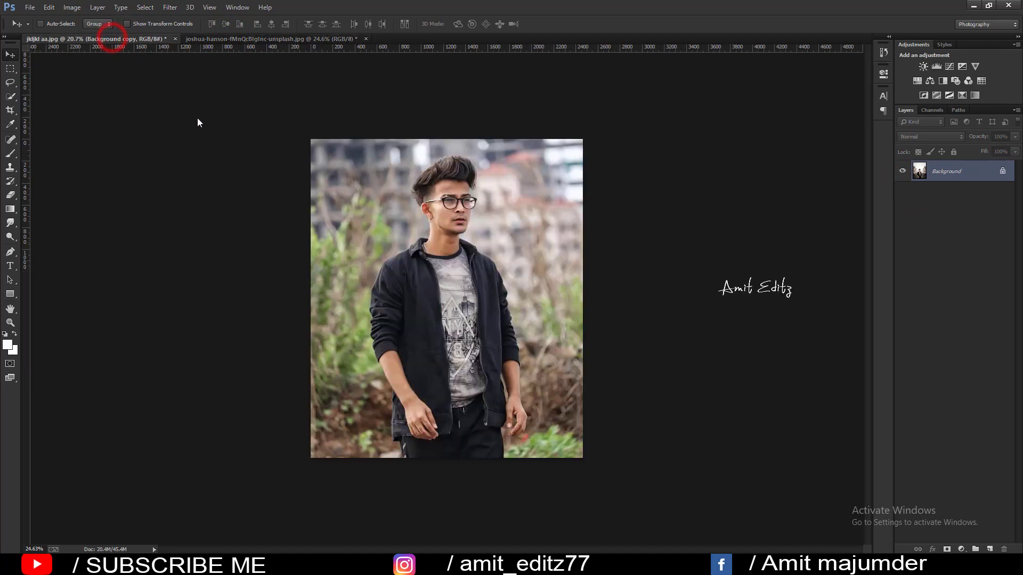
pyautogui.click(221, 39)
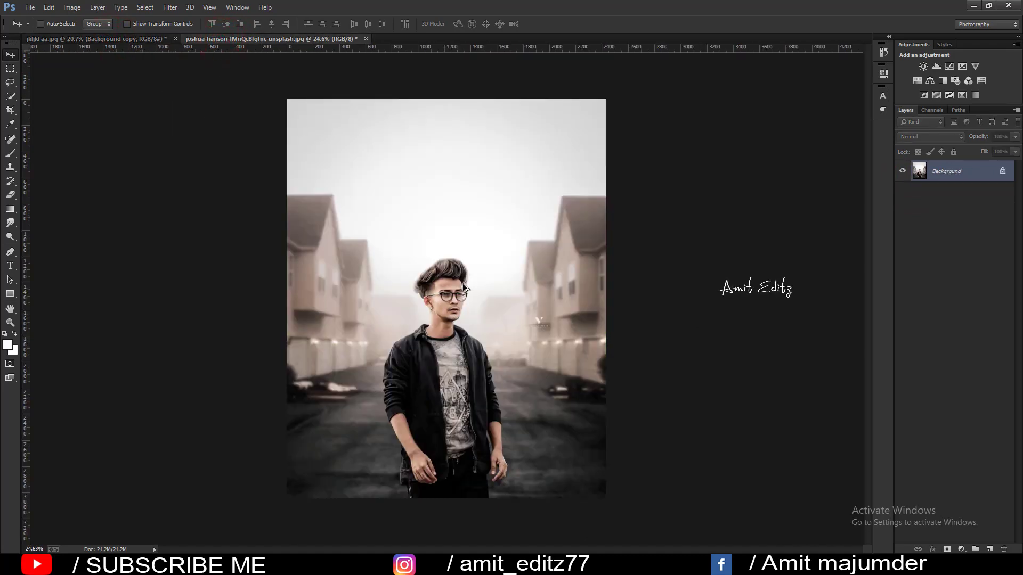
pyautogui.scroll(5, 469, 286)
pyautogui.scroll(-2, 469, 286)
pyautogui.scroll(-3, 469, 286)
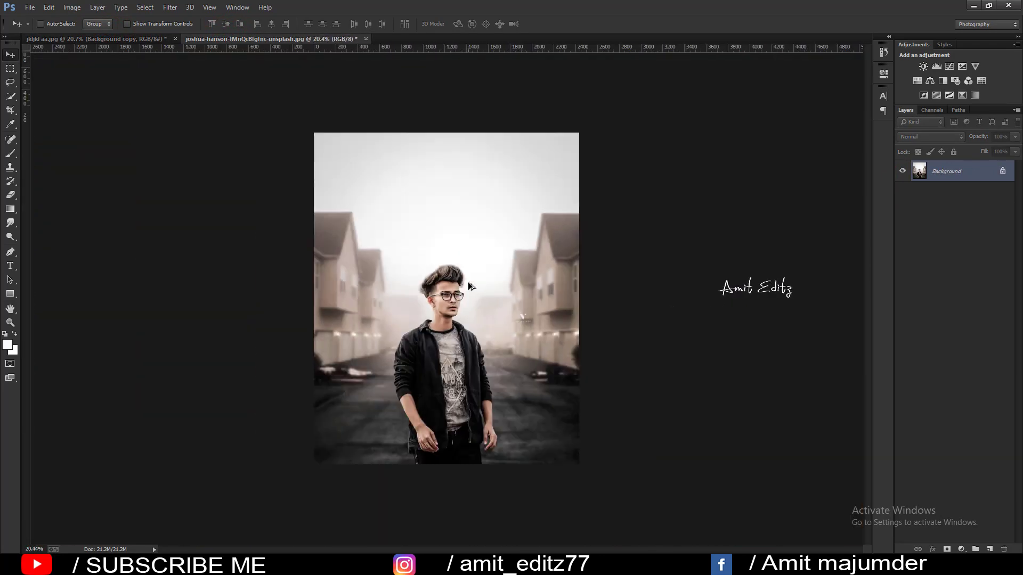
pyautogui.scroll(2, 448, 293)
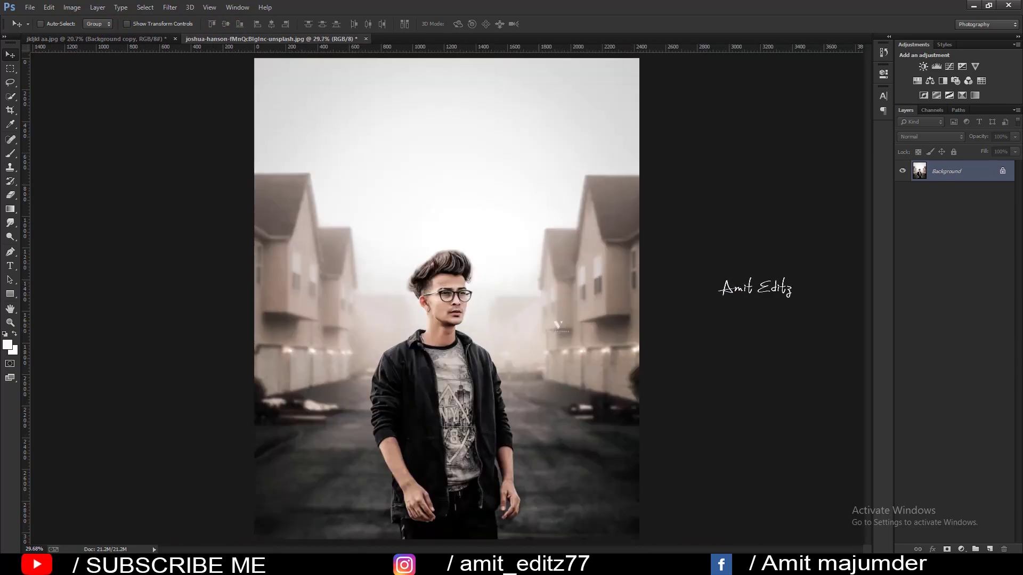
pyautogui.click(997, 565)
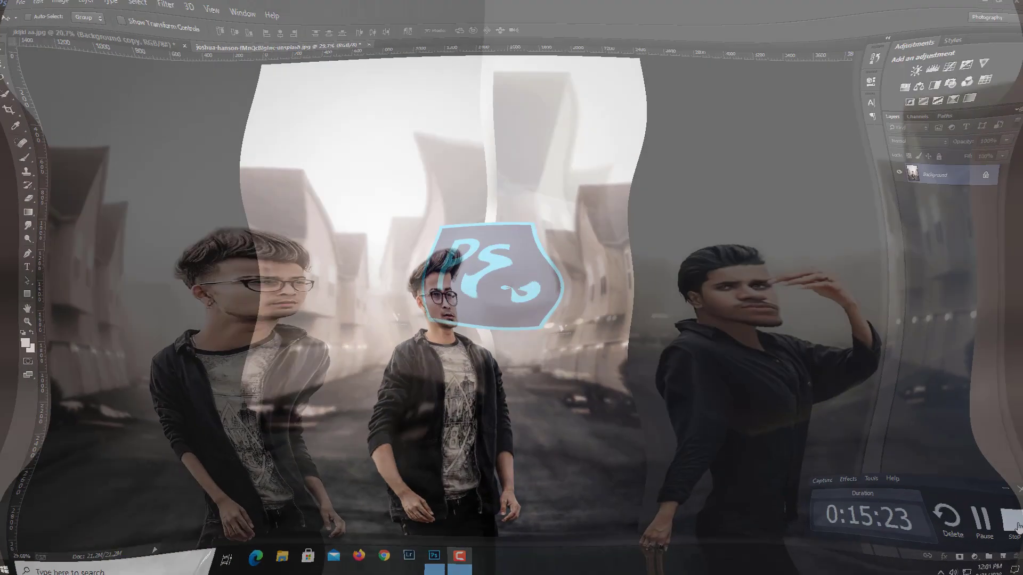